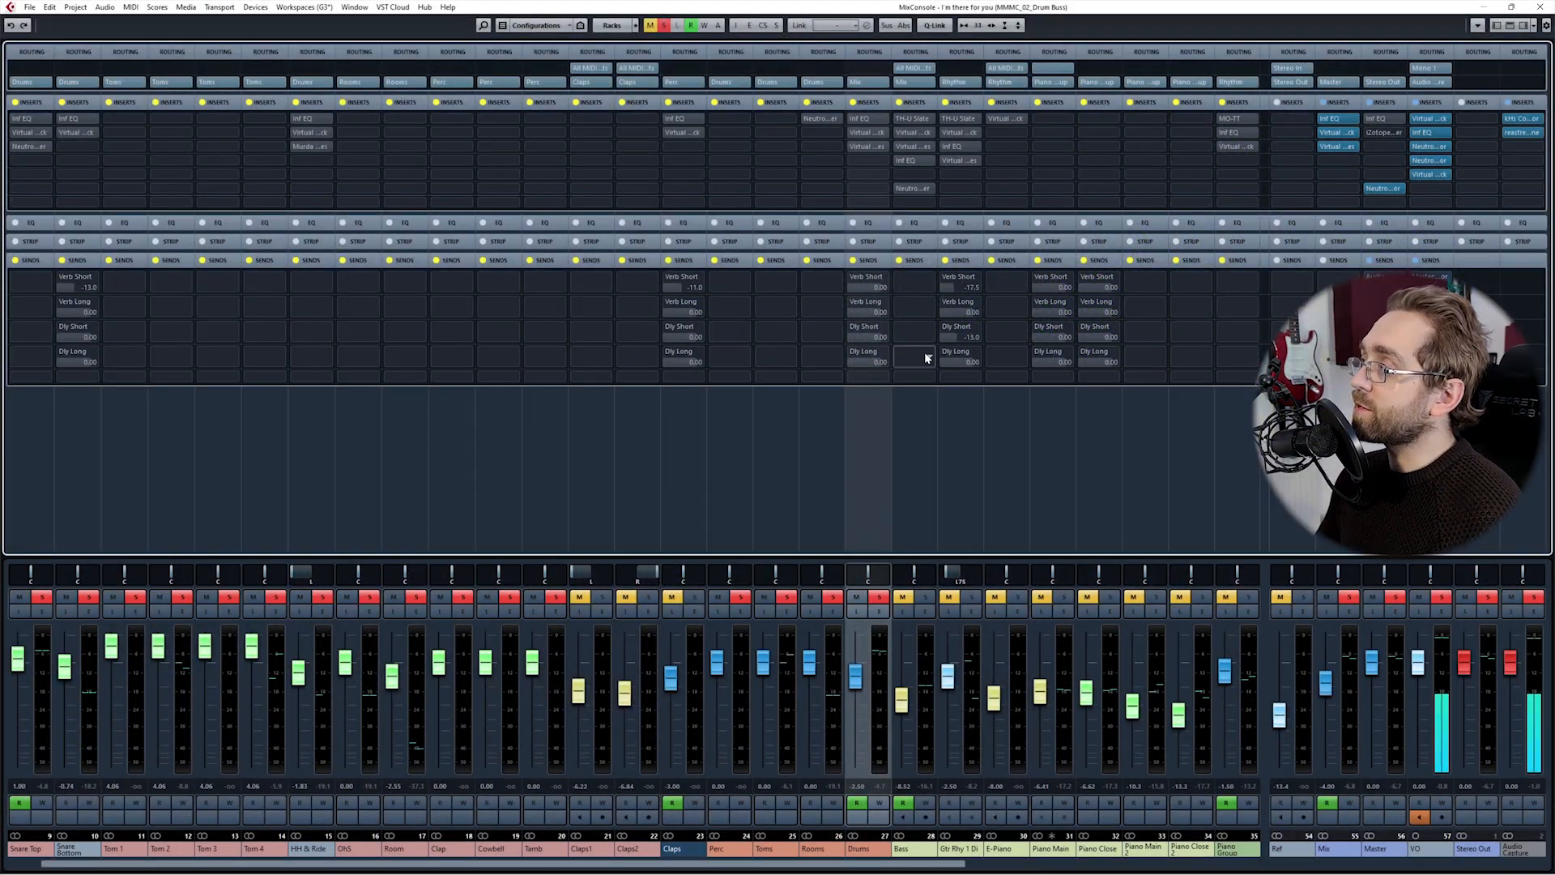
Step: Open the Infinity EQ insert on the Drums channel, compare it bypassed and active during playback, and leave it active
{"action": "left_click", "coordinate": [866, 119]}
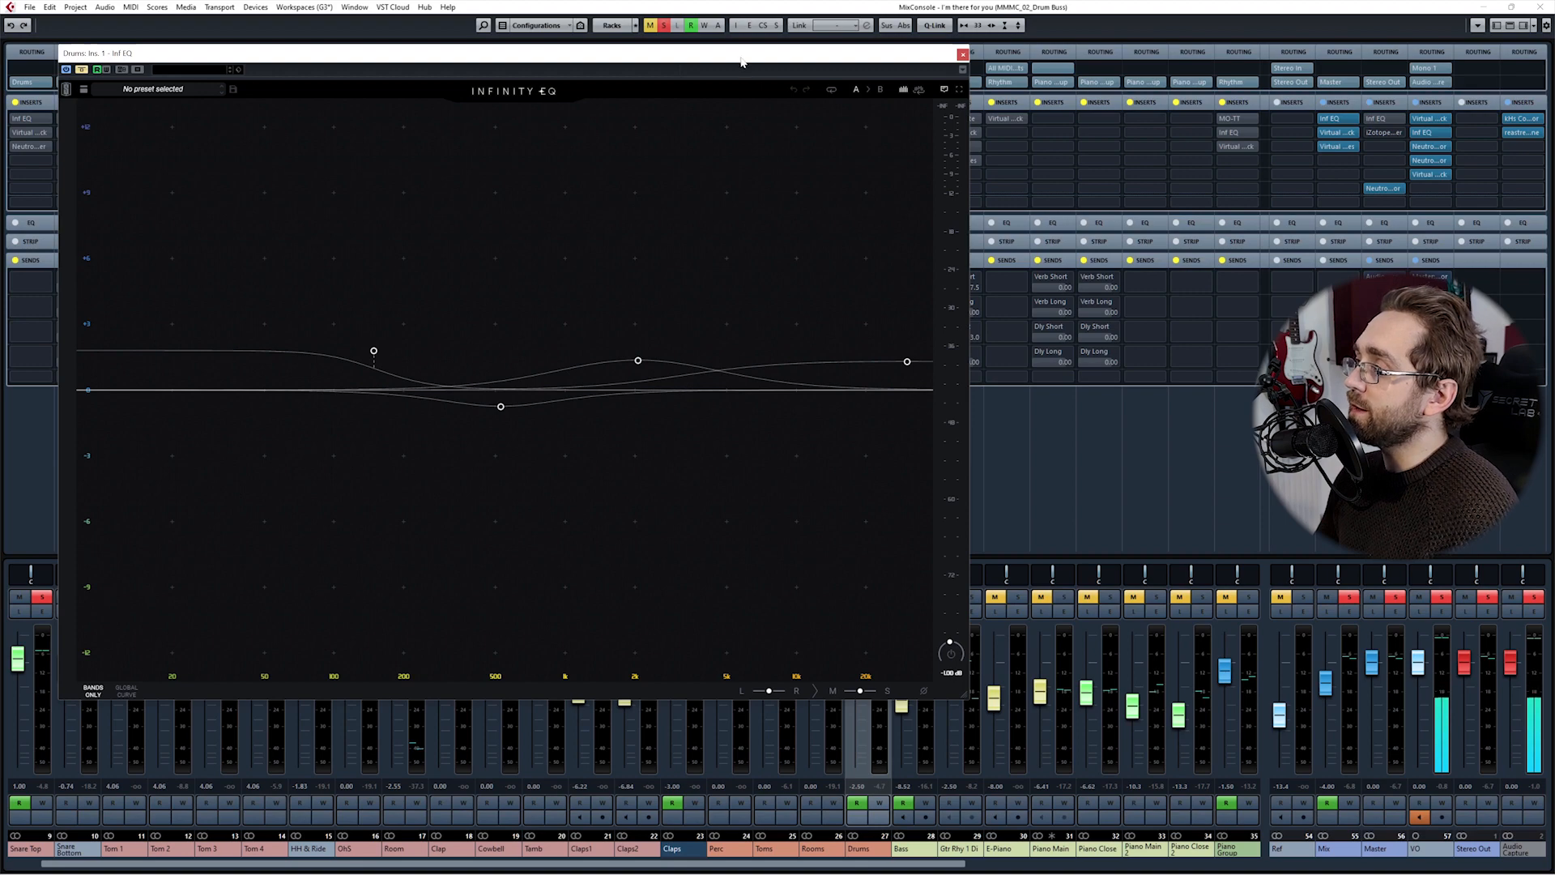
{"action": "left_click_drag", "start_coordinate": [741, 62], "coordinate": [1173, 146]}
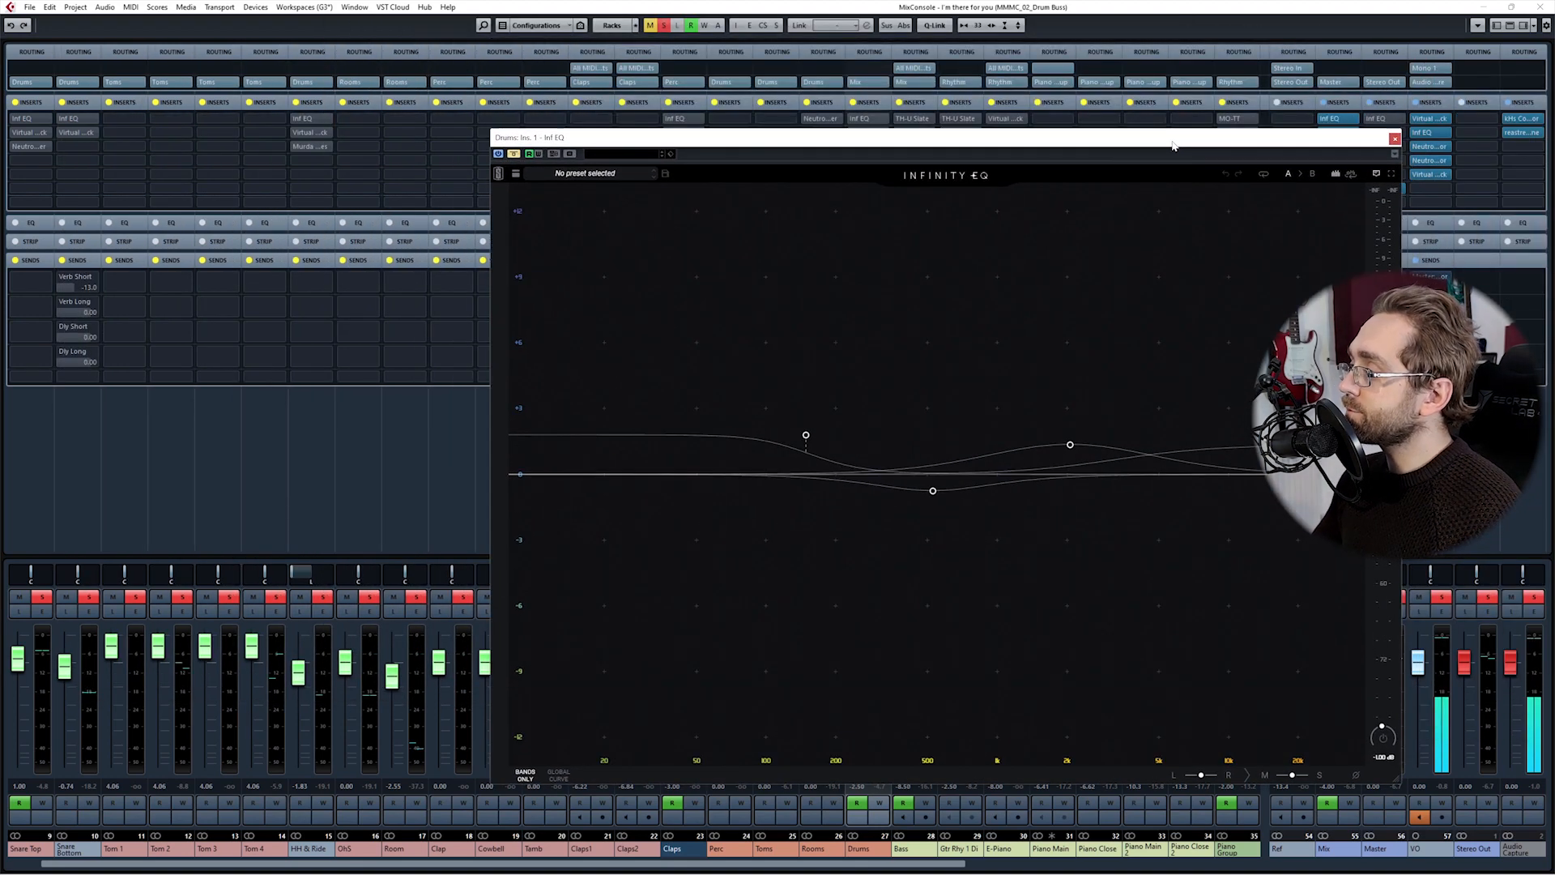
{"action": "key", "text": "space"}
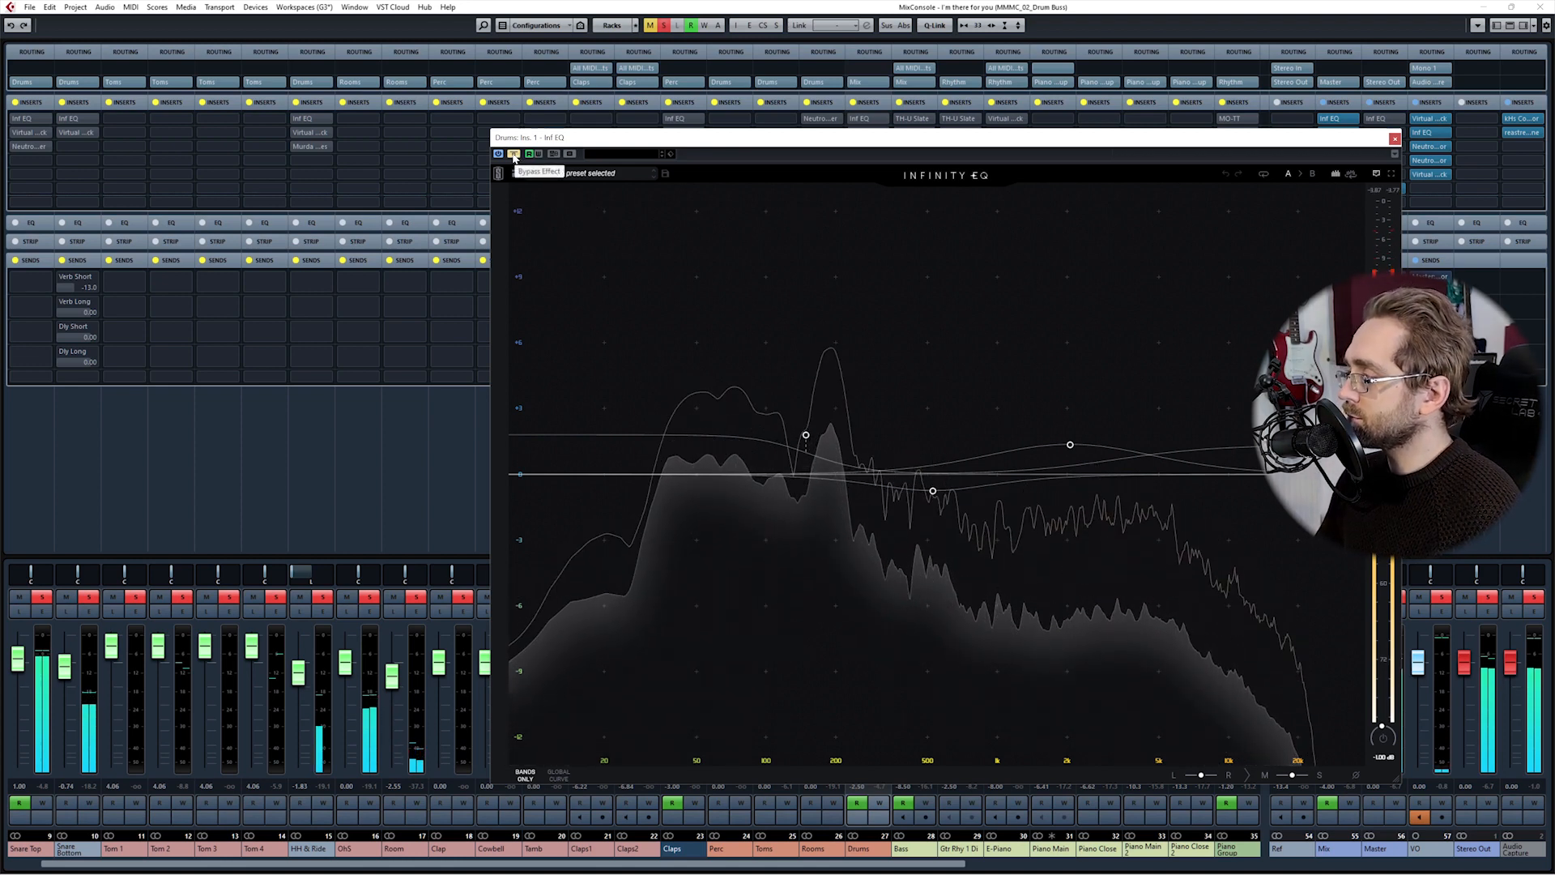
{"action": "left_click", "coordinate": [514, 154]}
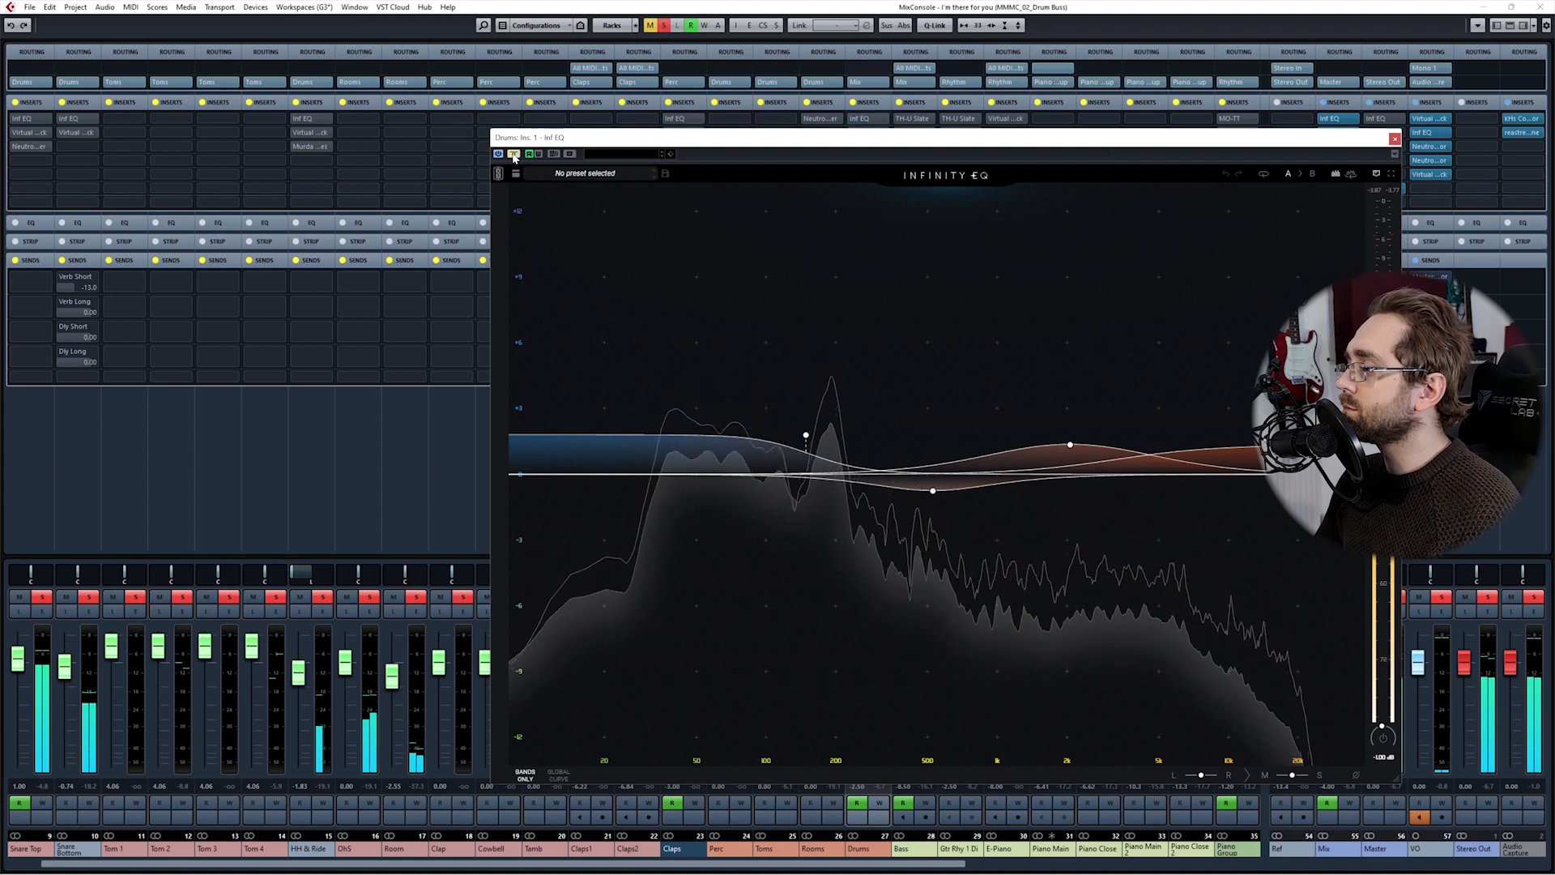
{"action": "left_click", "coordinate": [514, 155]}
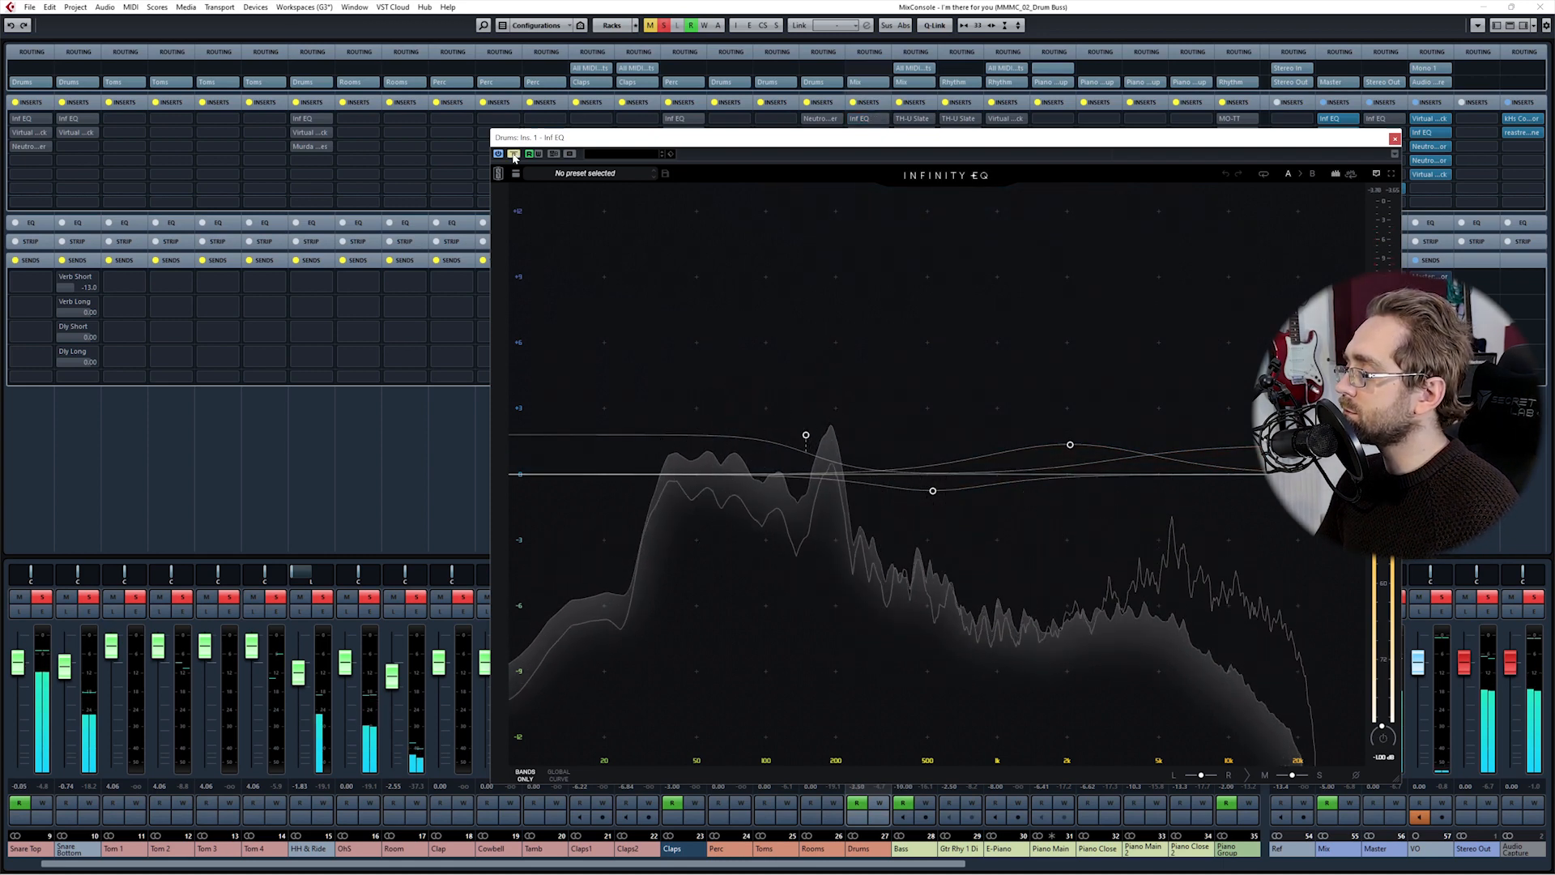
{"action": "left_click", "coordinate": [513, 155]}
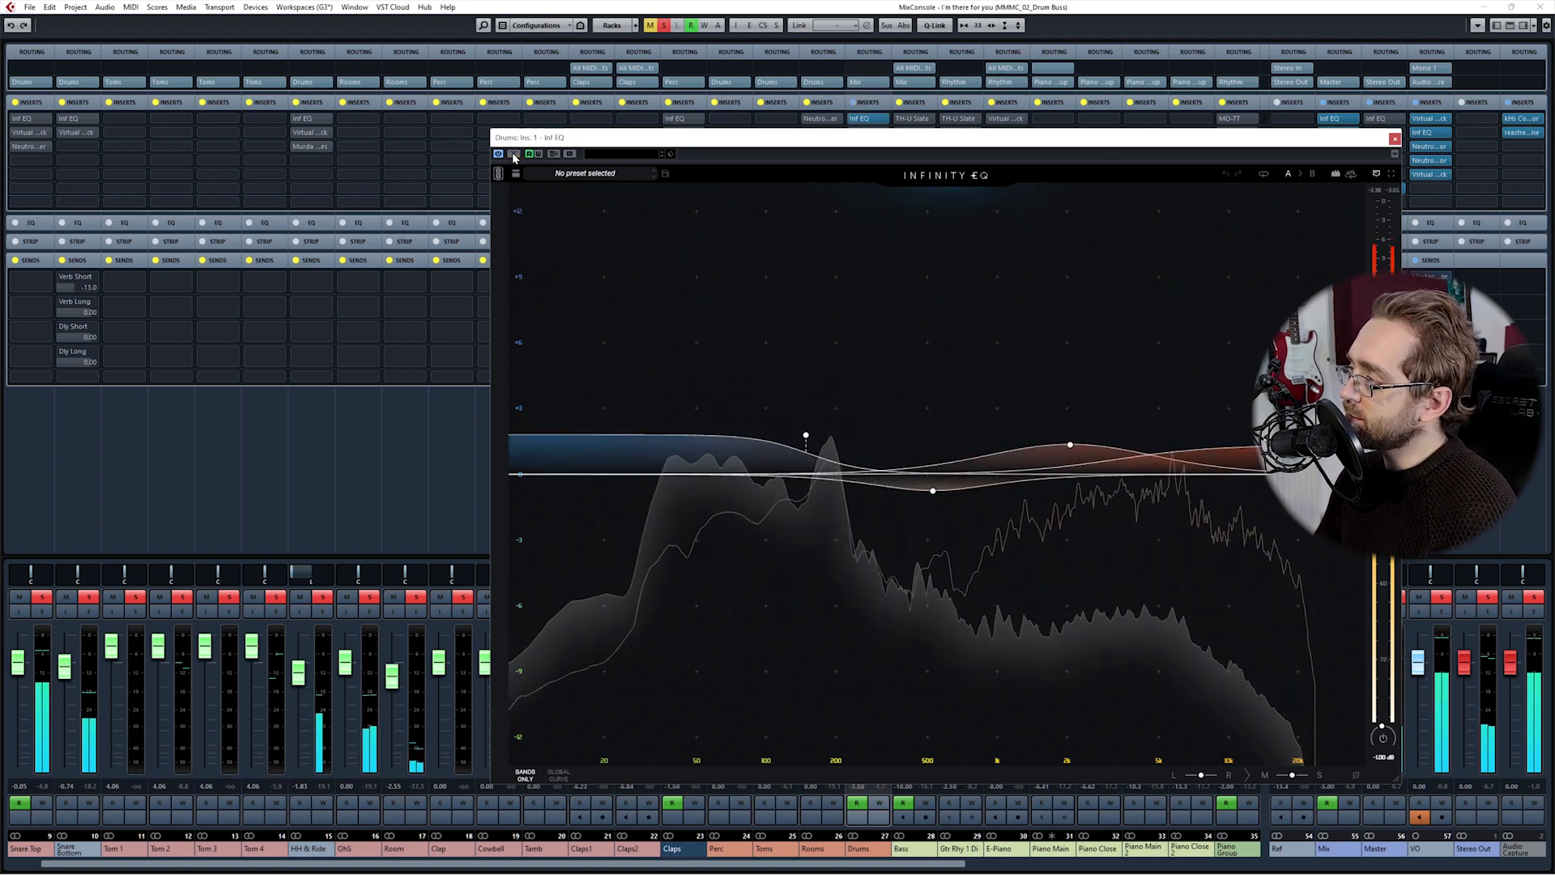
Step: Solo the EQ's cut band near 500 Hz to hear its range, and return to the full signal
{"action": "mouse_move", "coordinate": [932, 491]}
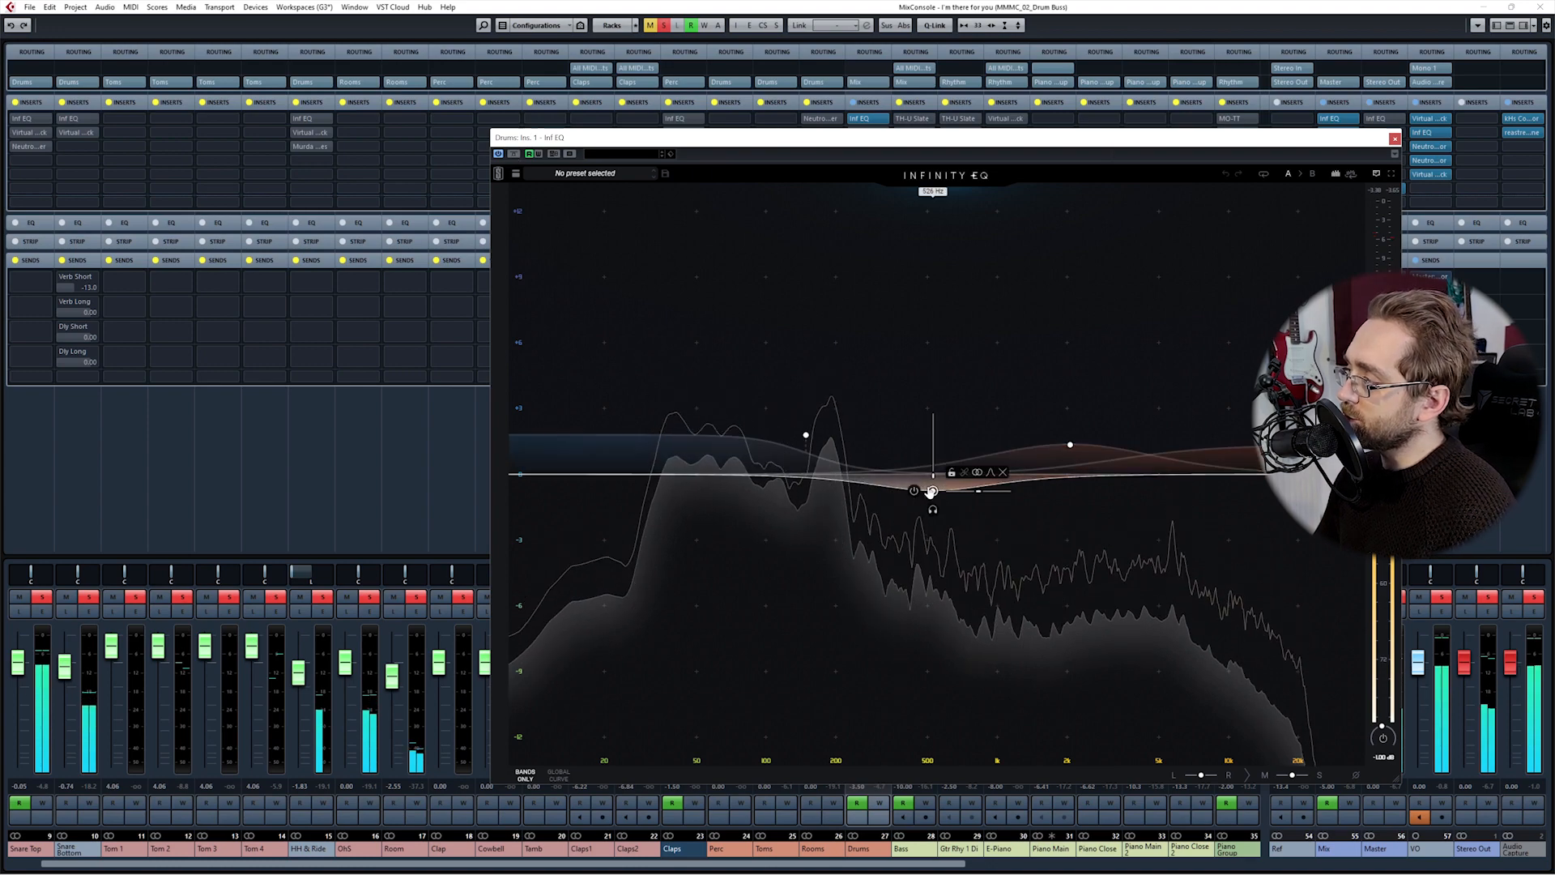
{"action": "left_click", "coordinate": [934, 509]}
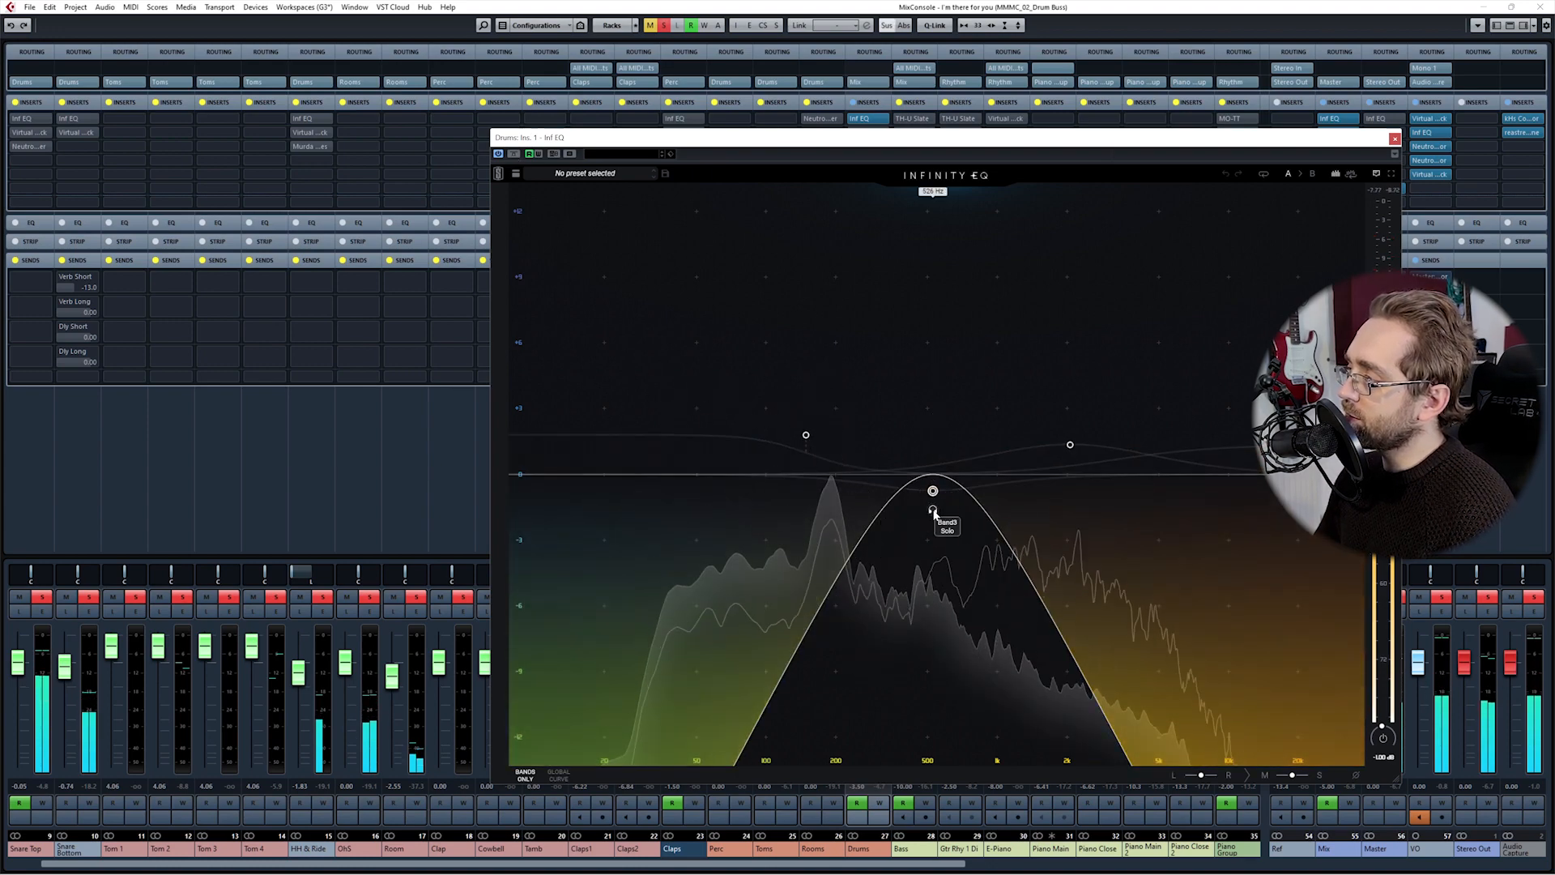
{"action": "left_click", "coordinate": [933, 510]}
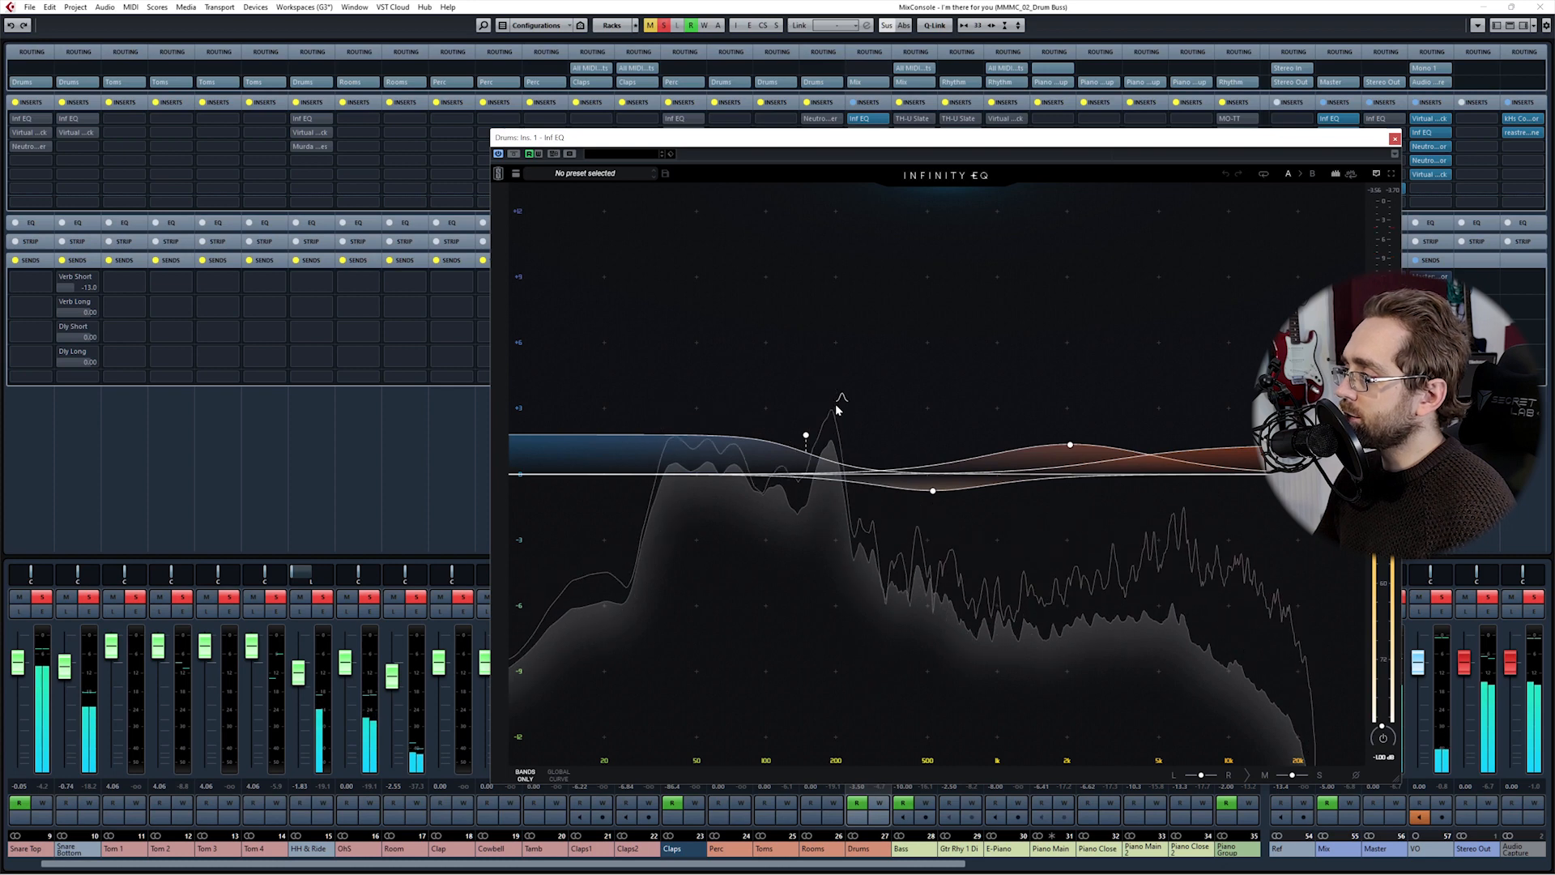
Step: Play the drums and audition the 149 Hz low-shelf band of the EQ
{"action": "mouse_move", "coordinate": [814, 435]}
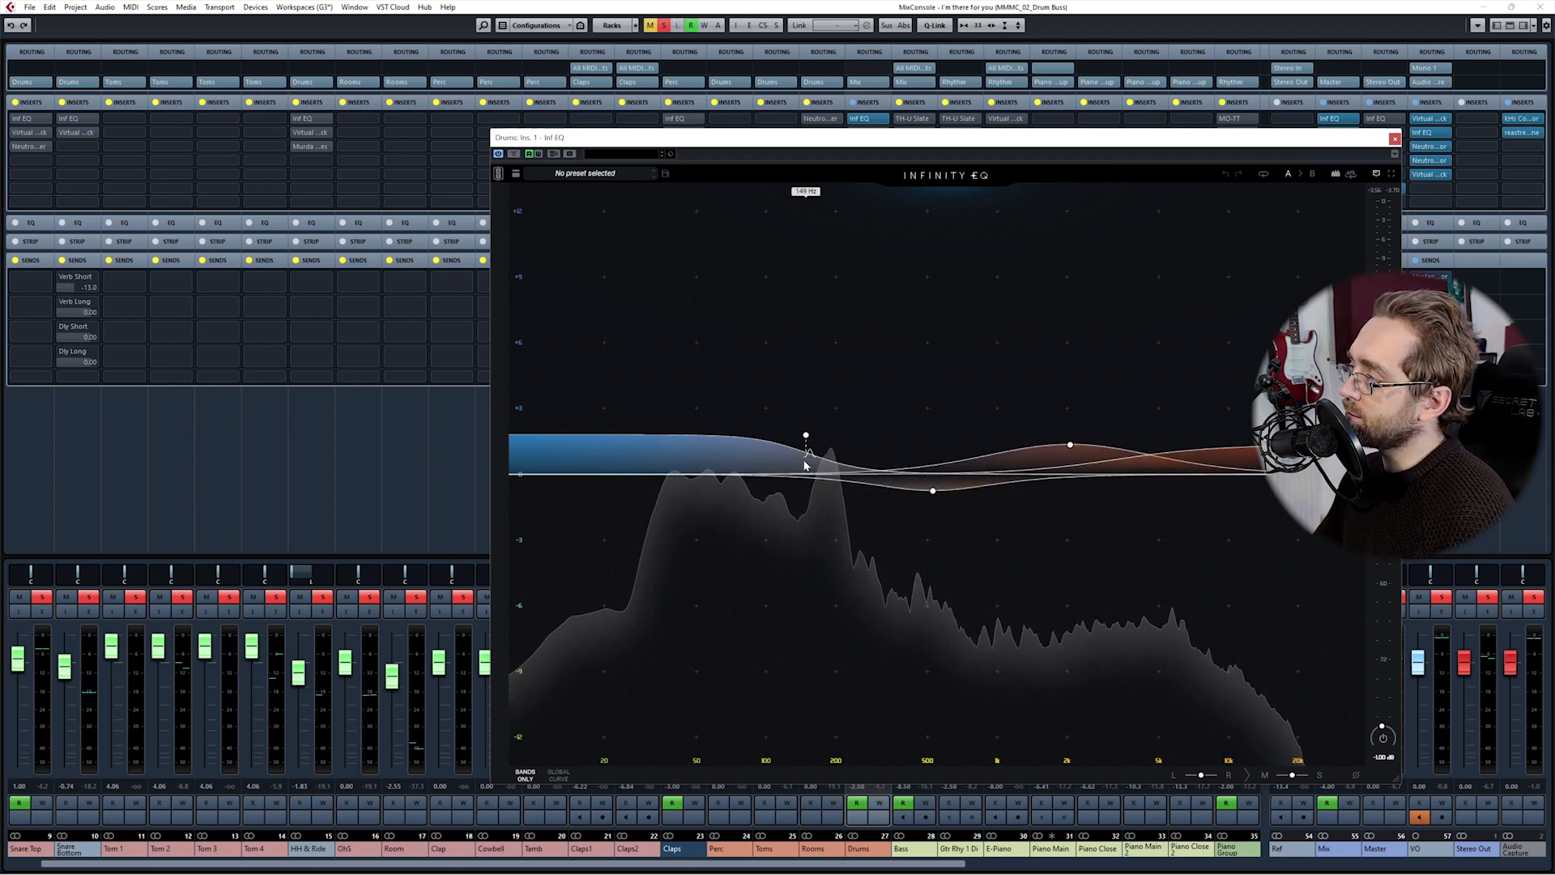
{"action": "key", "text": "space"}
{"action": "left_click", "coordinate": [806, 453]}
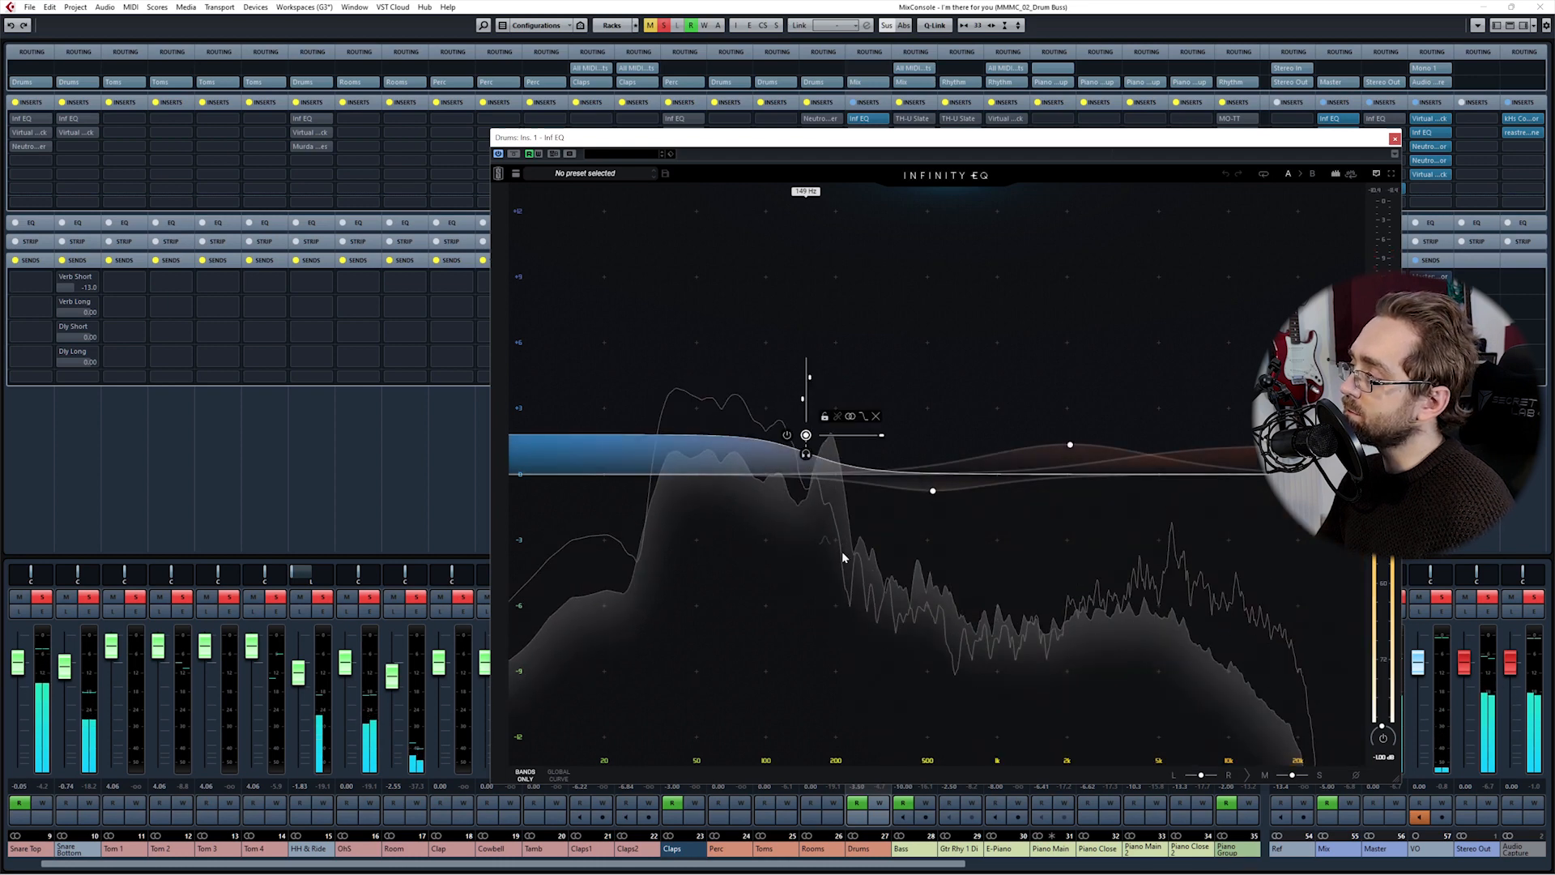
Step: Audition the cut band near 500 Hz in solo once more, and turn its solo off
{"action": "left_click", "coordinate": [933, 491]}
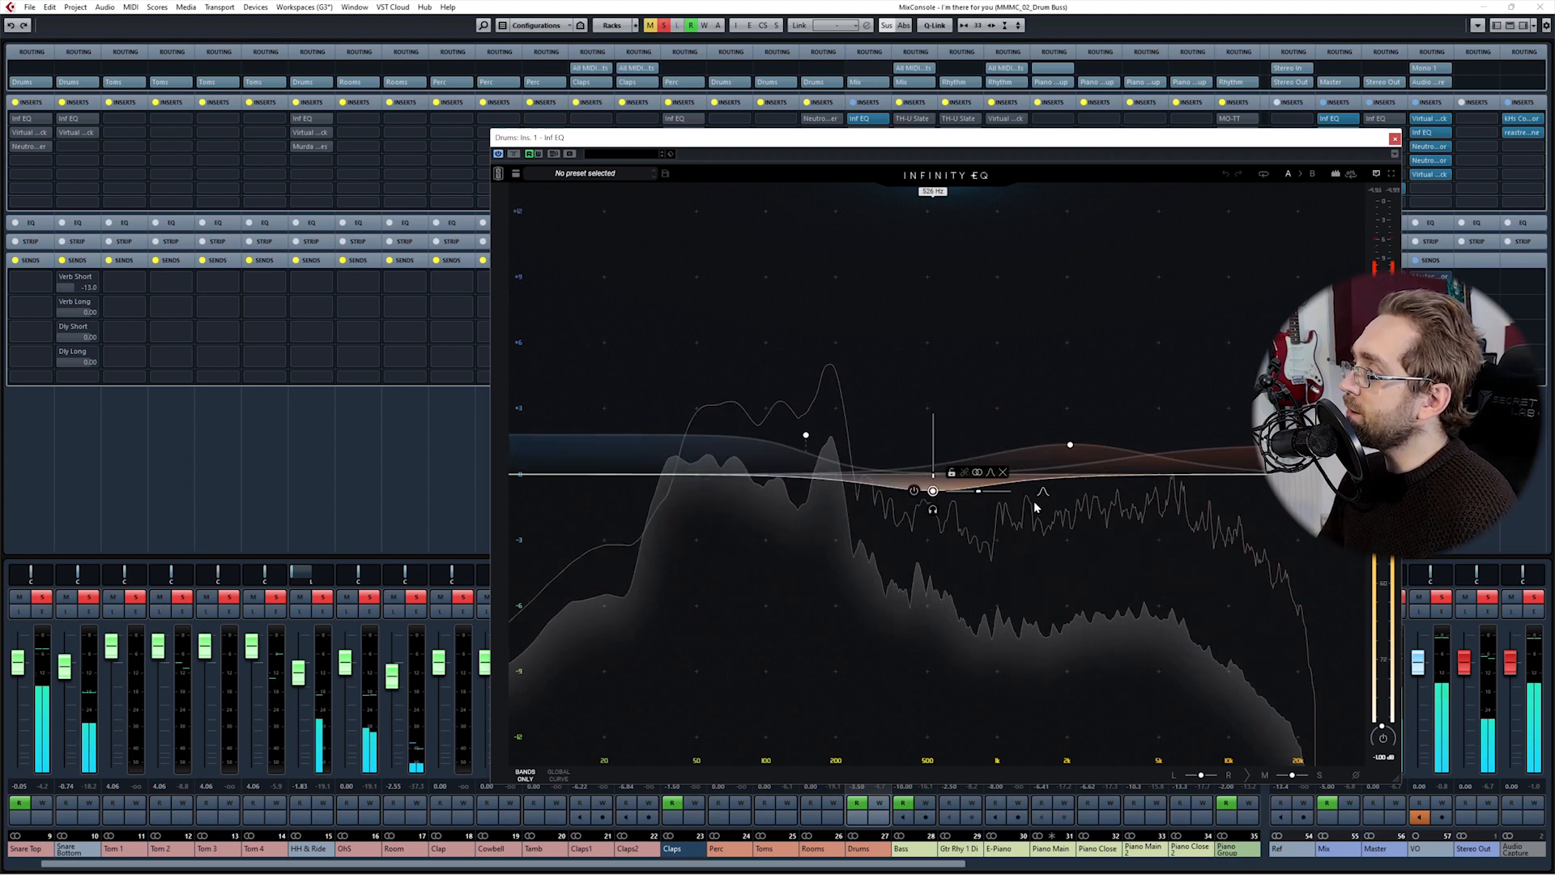
{"action": "left_click", "coordinate": [934, 512]}
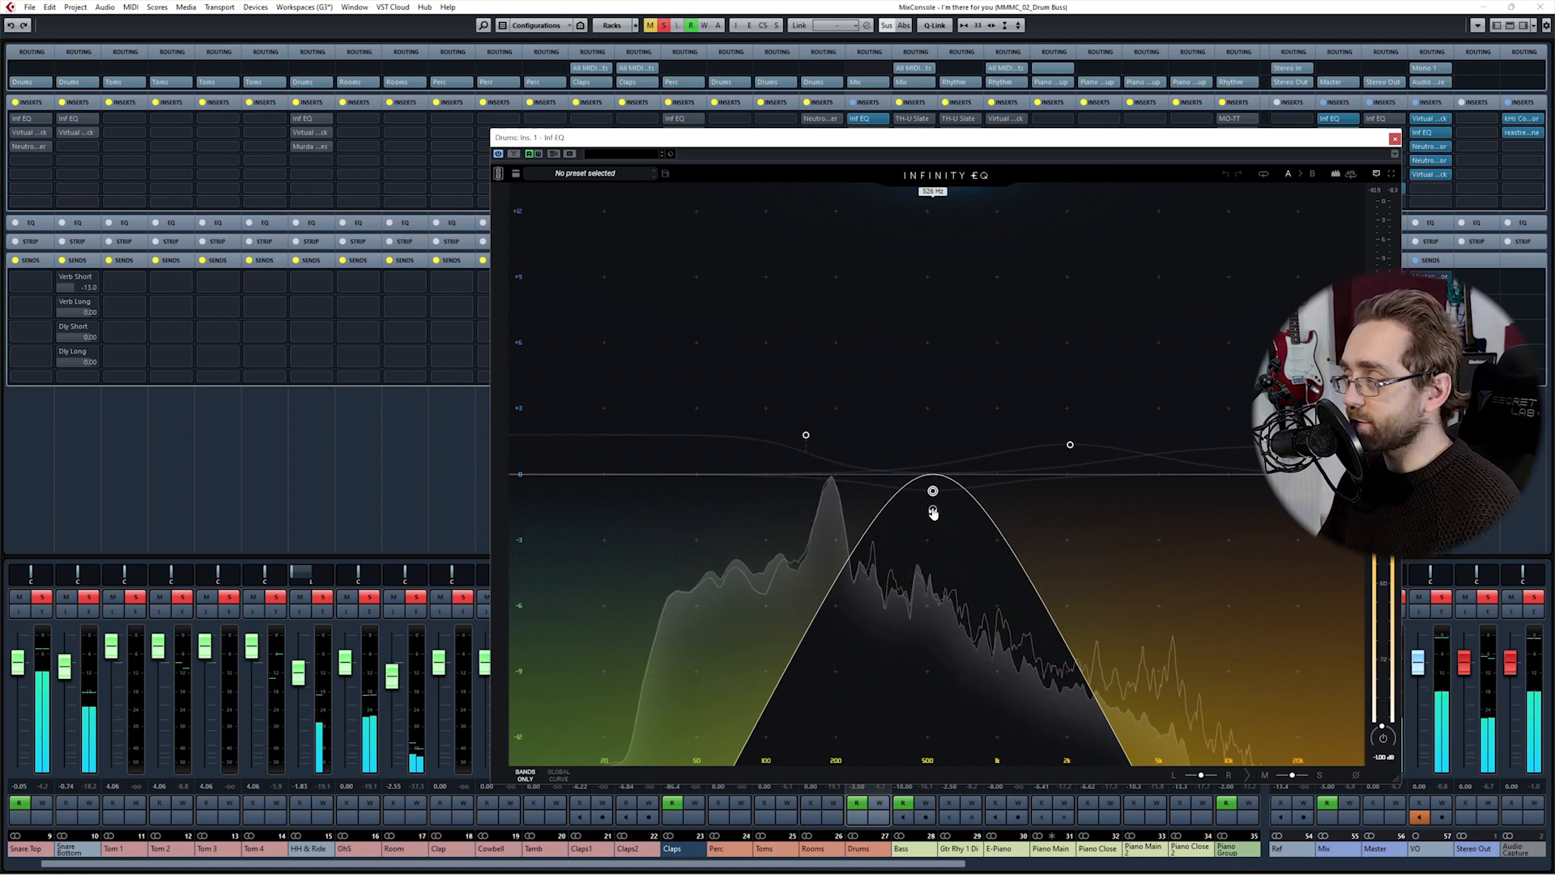
{"action": "left_click", "coordinate": [932, 512]}
Step: Solo the 2.06 kHz boost band to hear its range, and return to the full drum signal
{"action": "left_click", "coordinate": [1070, 445]}
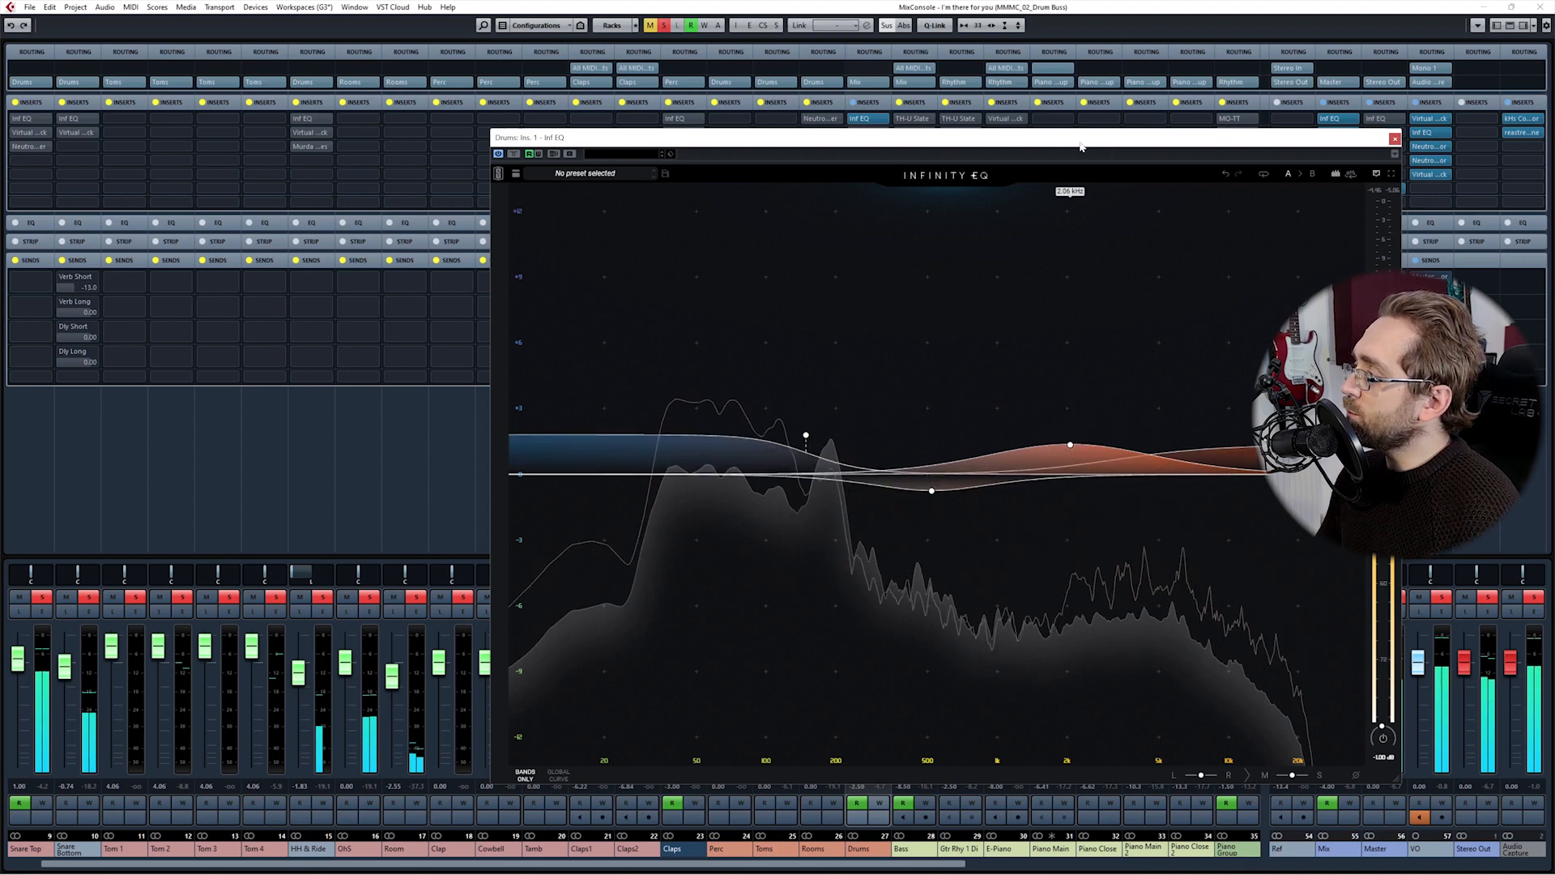
{"action": "left_click_drag", "start_coordinate": [1081, 140], "coordinate": [844, 112]}
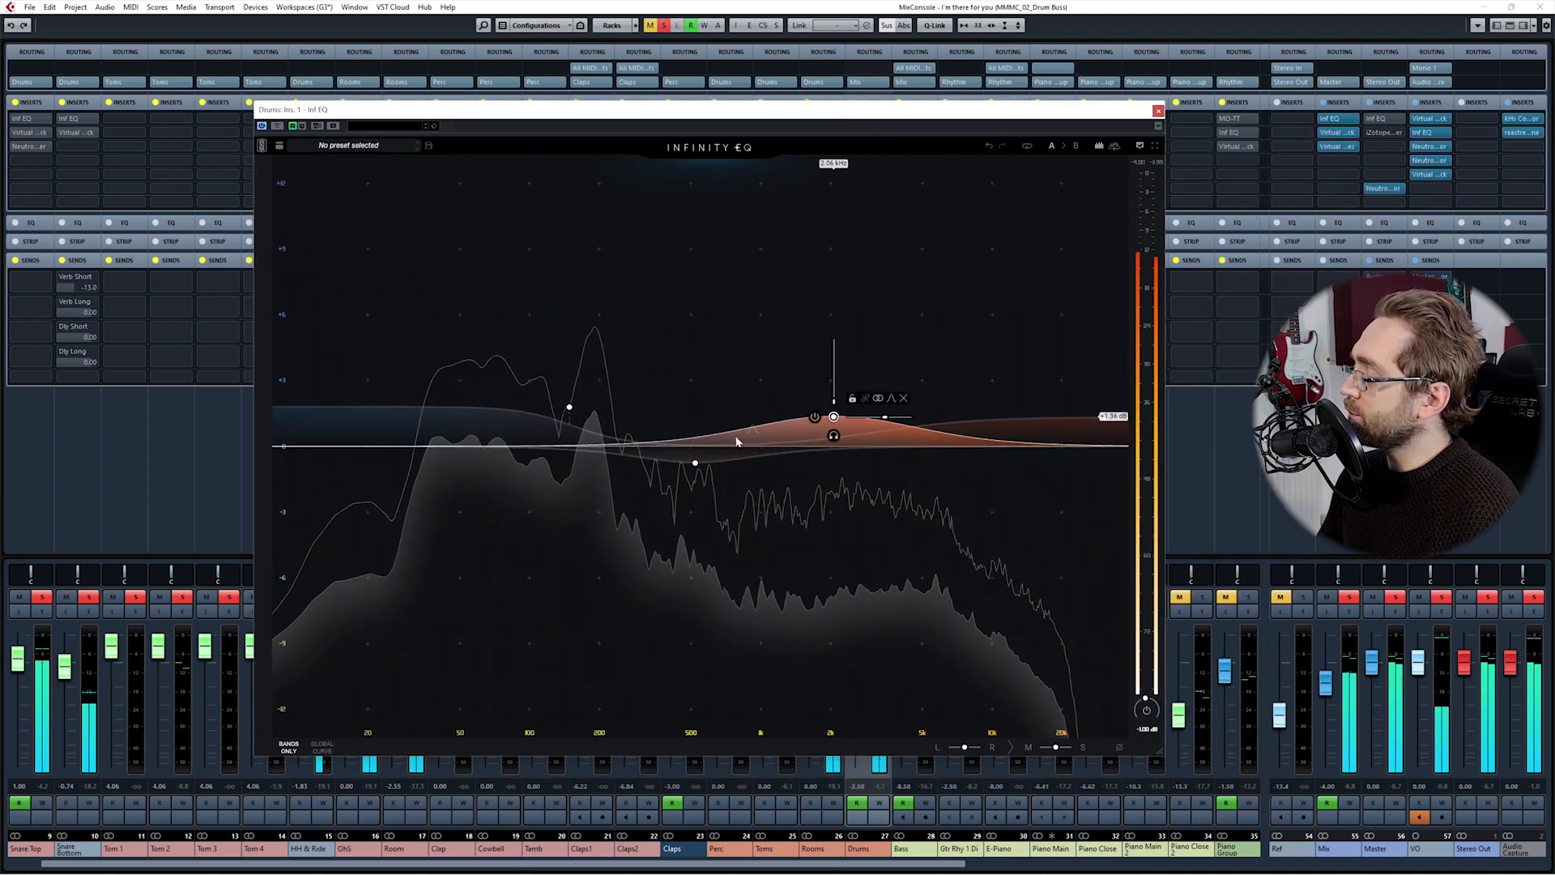
{"action": "mouse_move", "coordinate": [834, 418]}
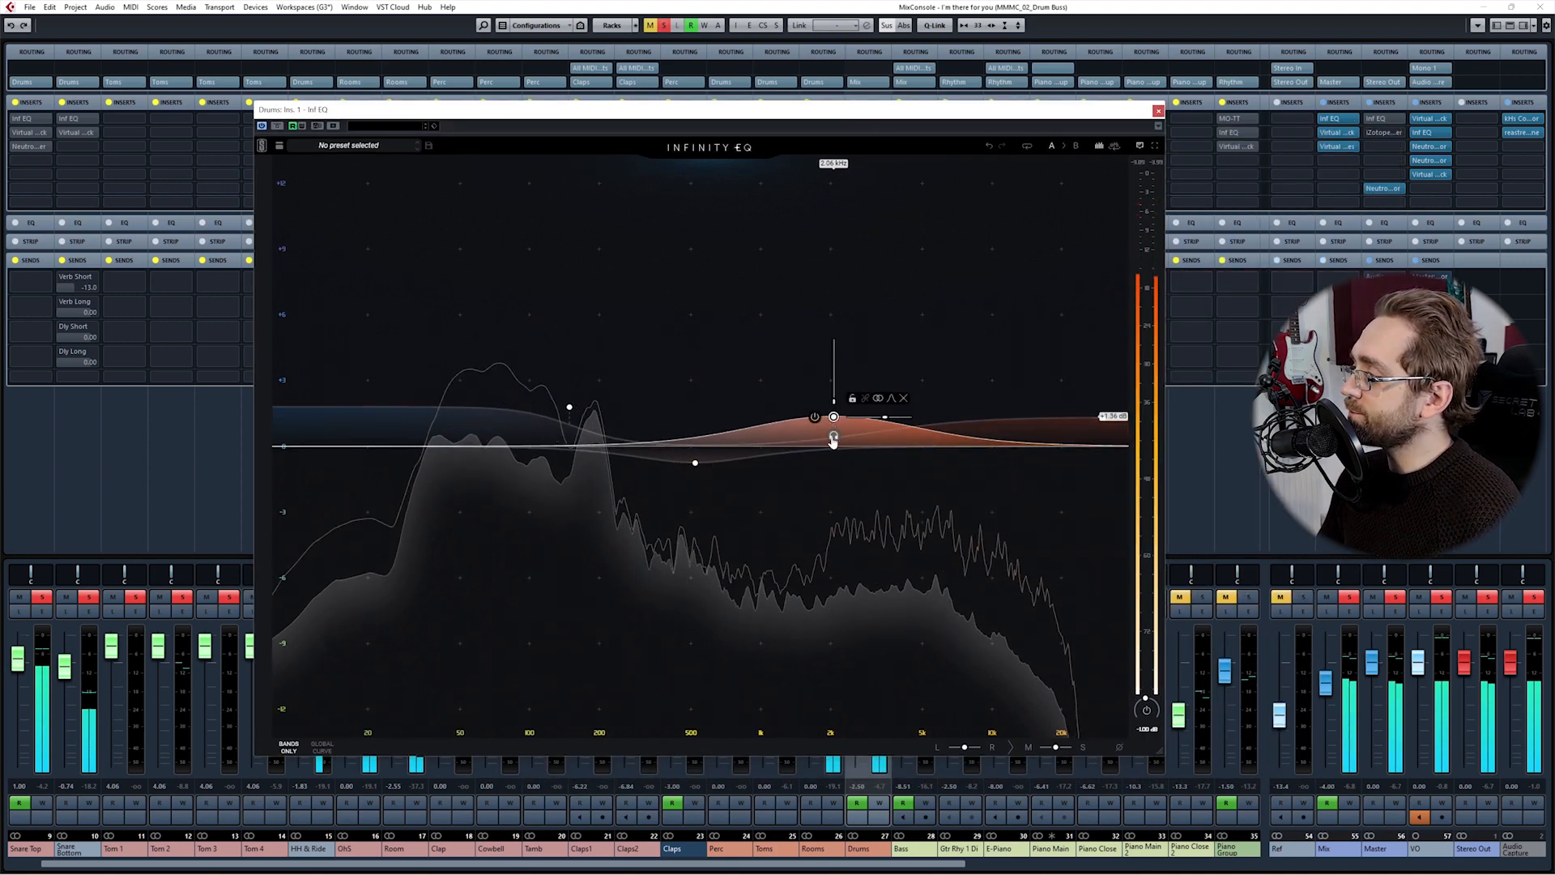
{"action": "left_click", "coordinate": [833, 438]}
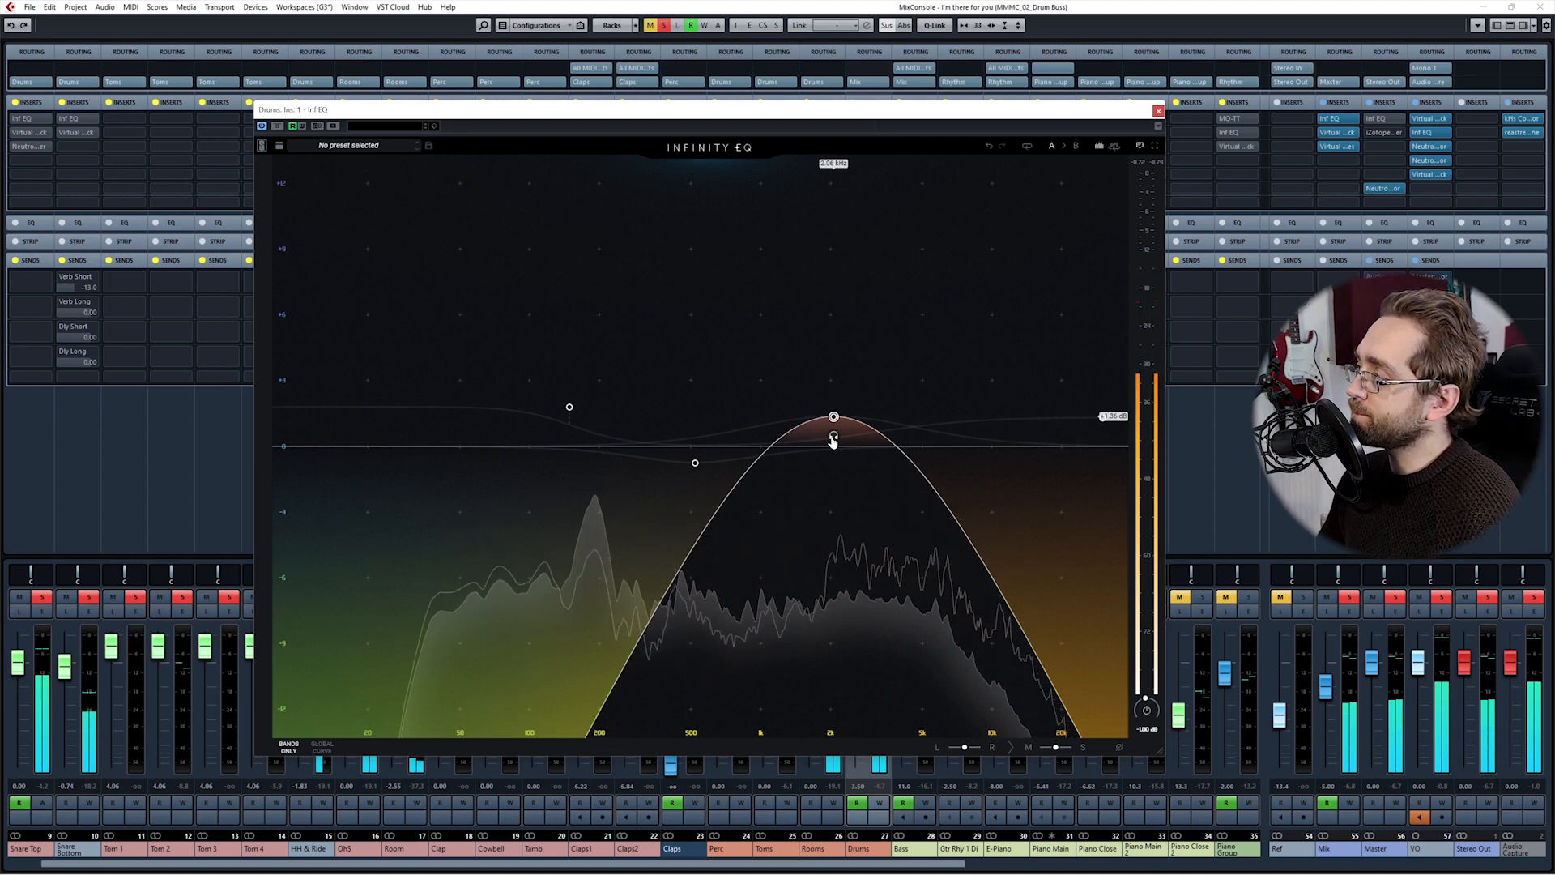
{"action": "left_click_drag", "start_coordinate": [833, 440], "coordinate": [833, 437]}
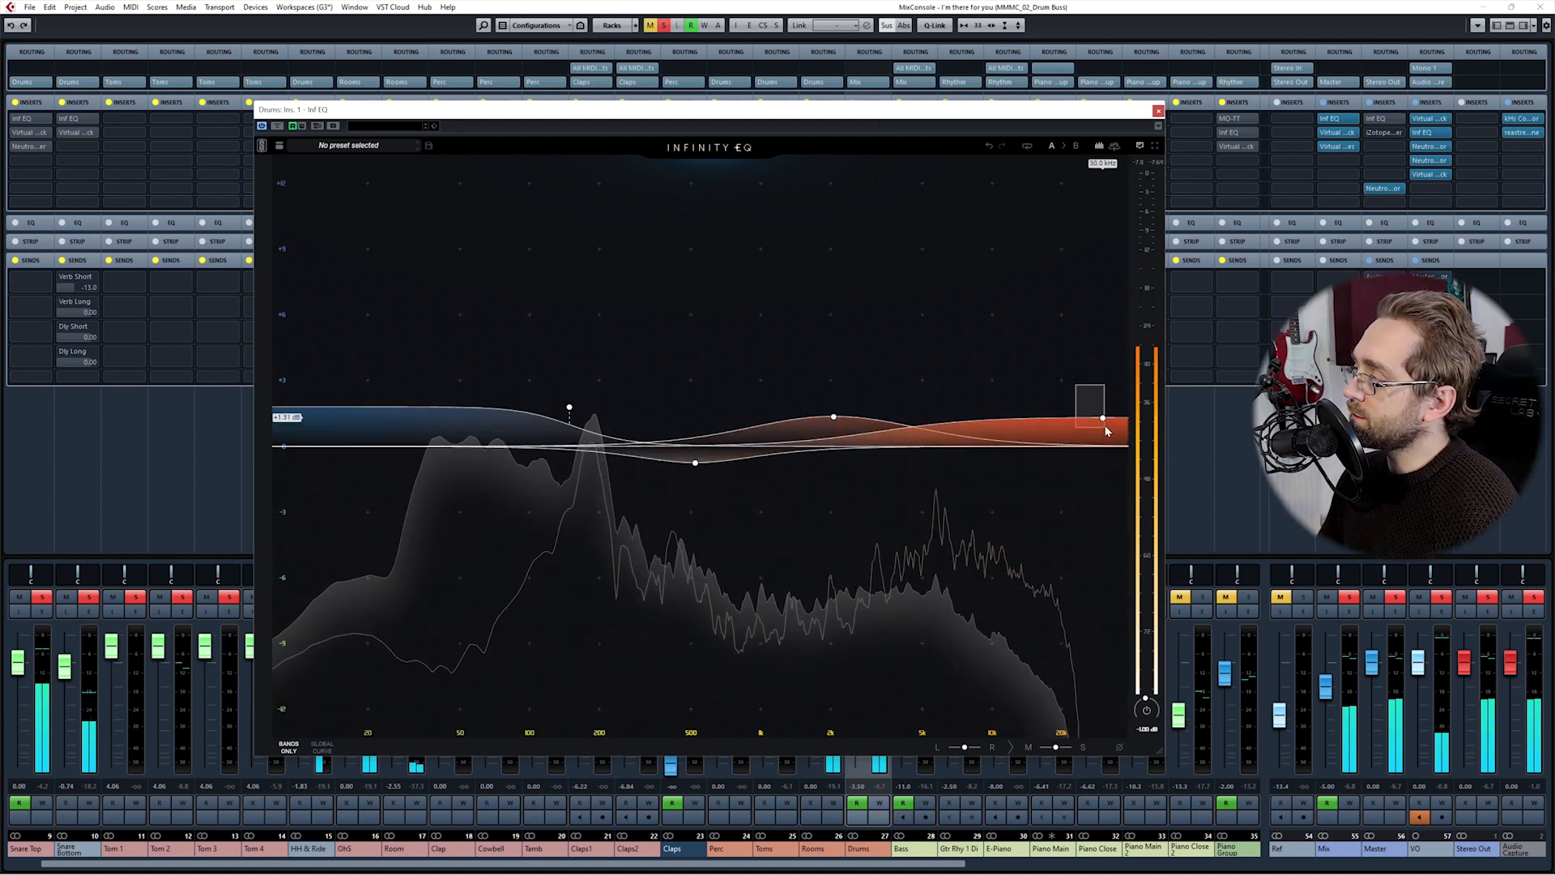
Step: Audition the high-shelf band in solo, shift it to about 29 kHz, and turn its solo off
{"action": "left_click_drag", "start_coordinate": [1105, 427], "coordinate": [1105, 427]}
{"action": "mouse_move", "coordinate": [1103, 419]}
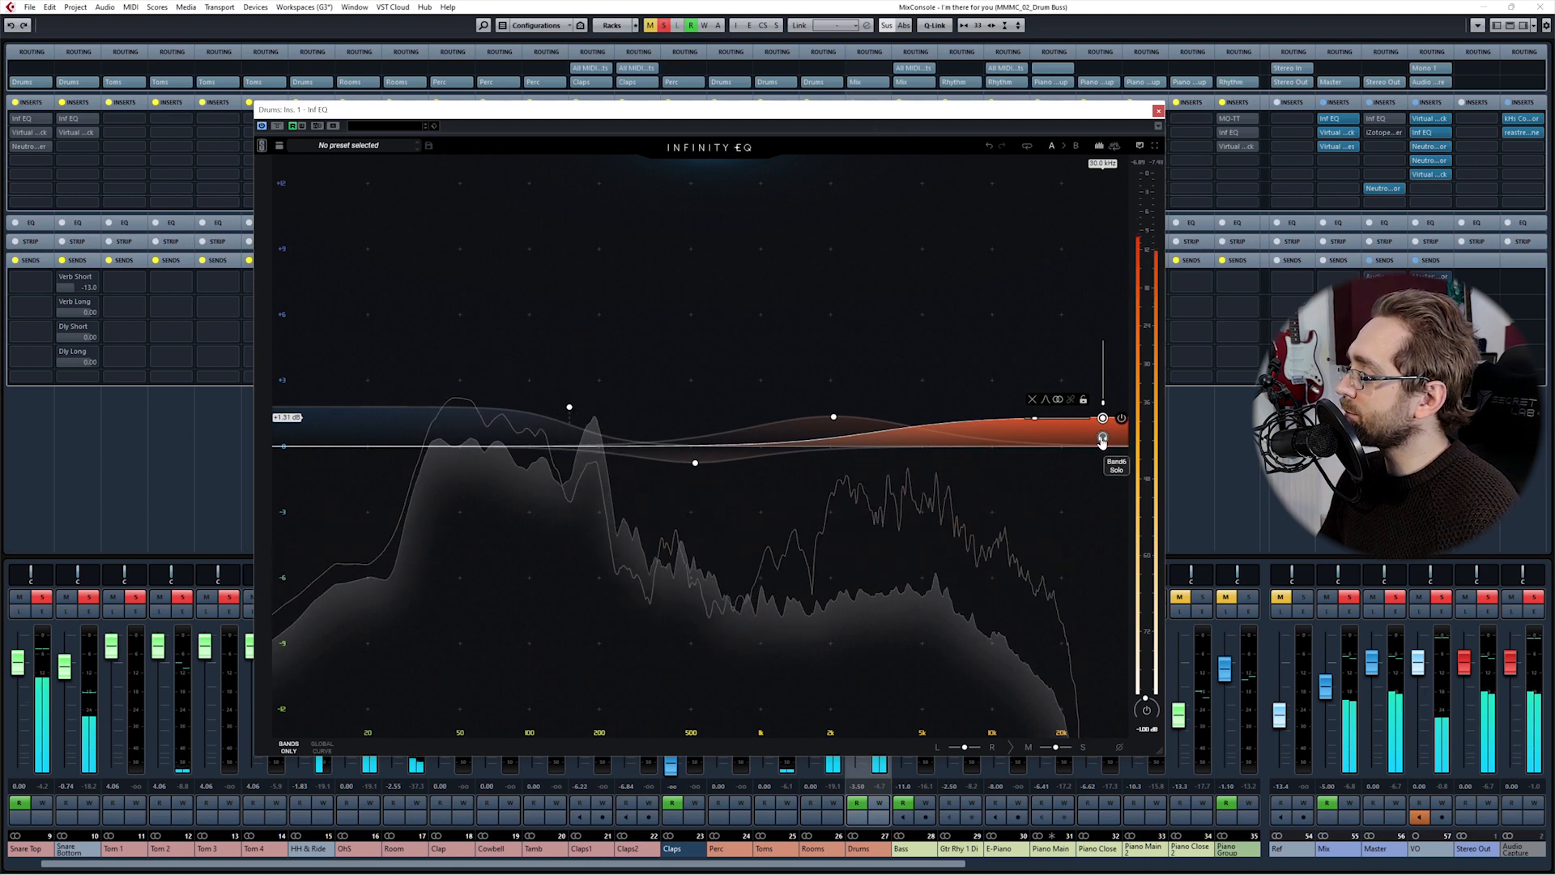
{"action": "left_click", "coordinate": [1103, 439]}
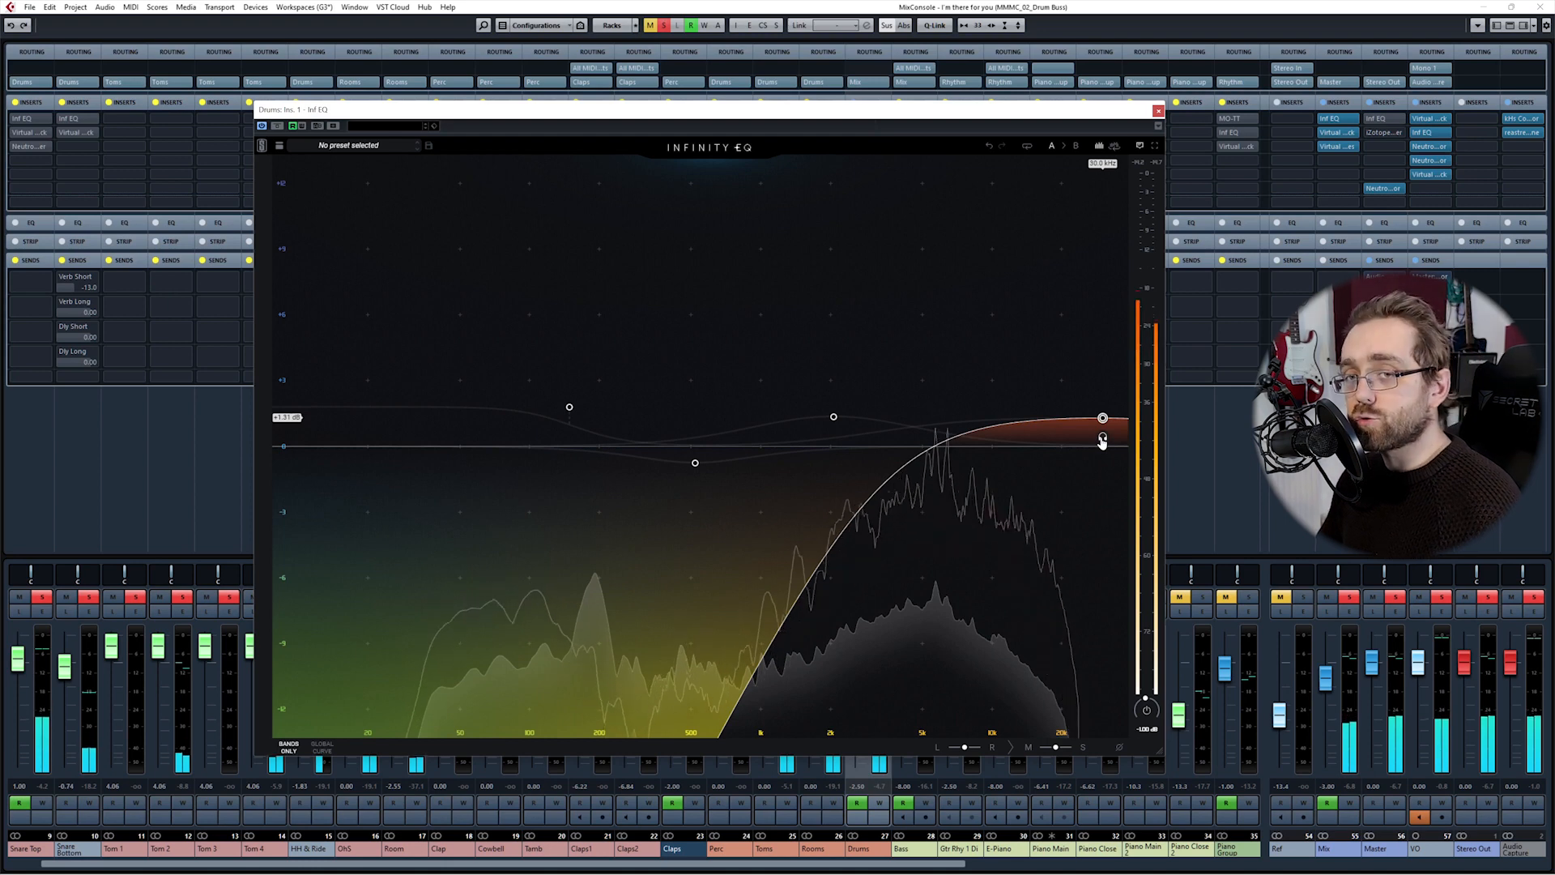
{"action": "left_click_drag", "start_coordinate": [1103, 440], "coordinate": [1099, 438]}
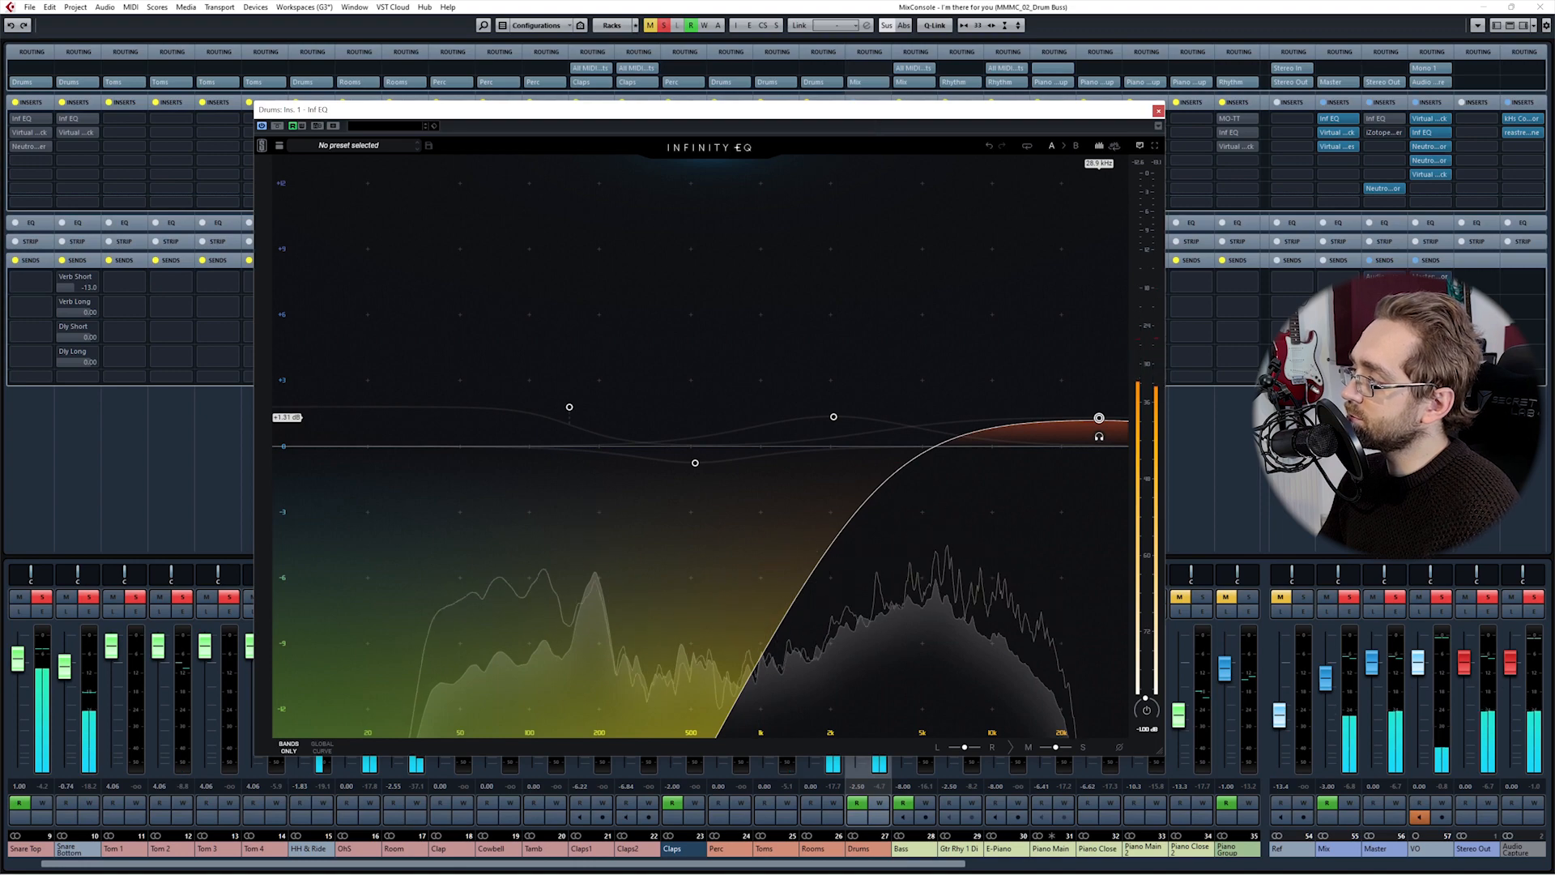
{"action": "left_click", "coordinate": [1099, 438]}
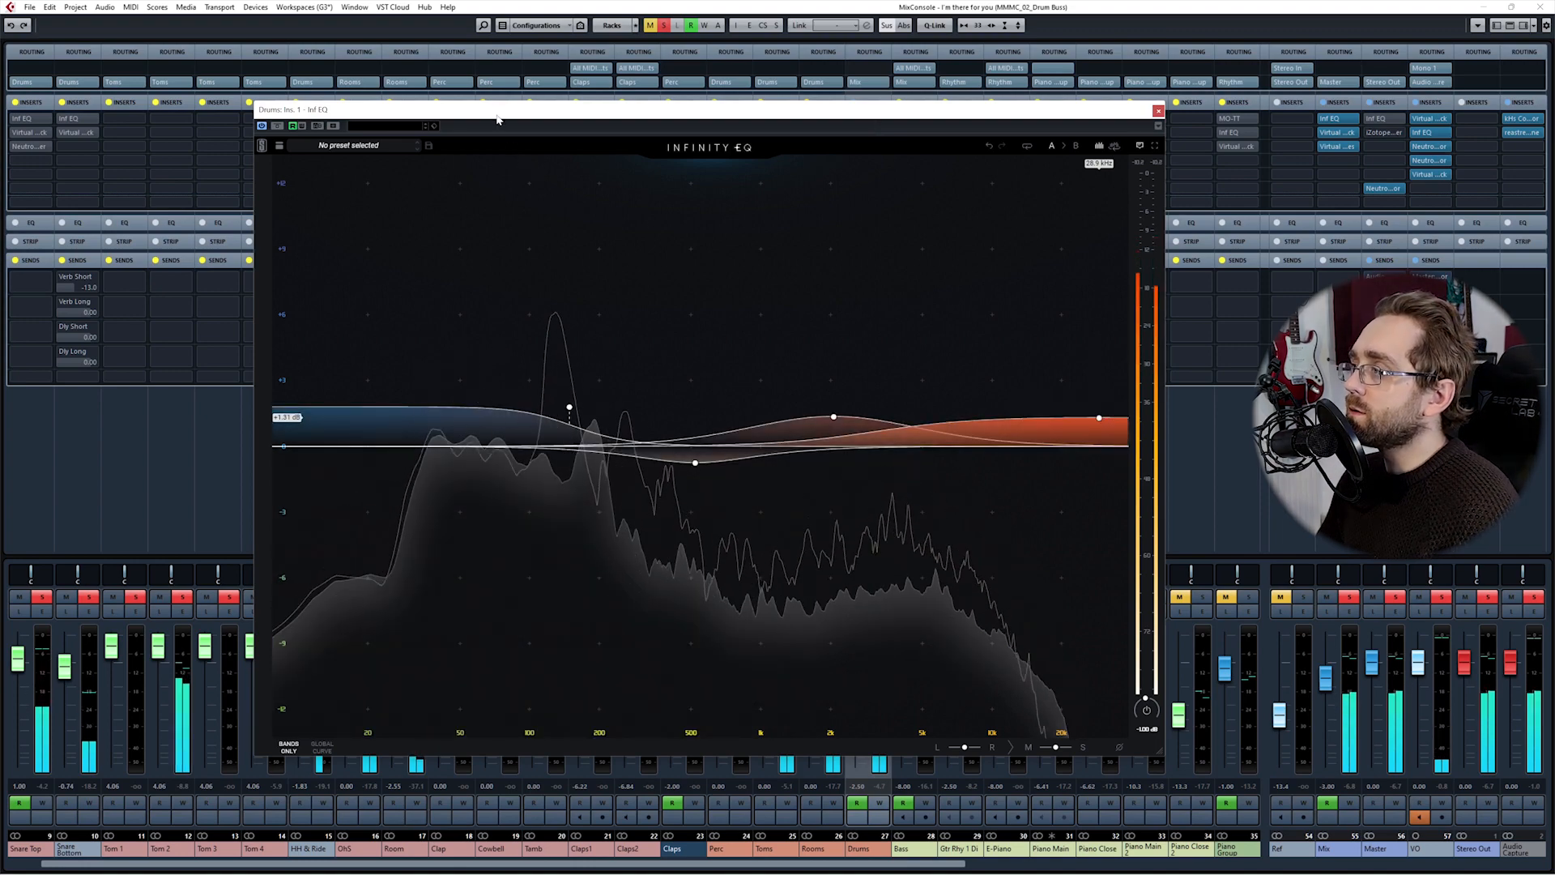
Step: Compare the drum bus with the whole EQ bypassed and active
{"action": "left_click_drag", "start_coordinate": [499, 111], "coordinate": [612, 116]}
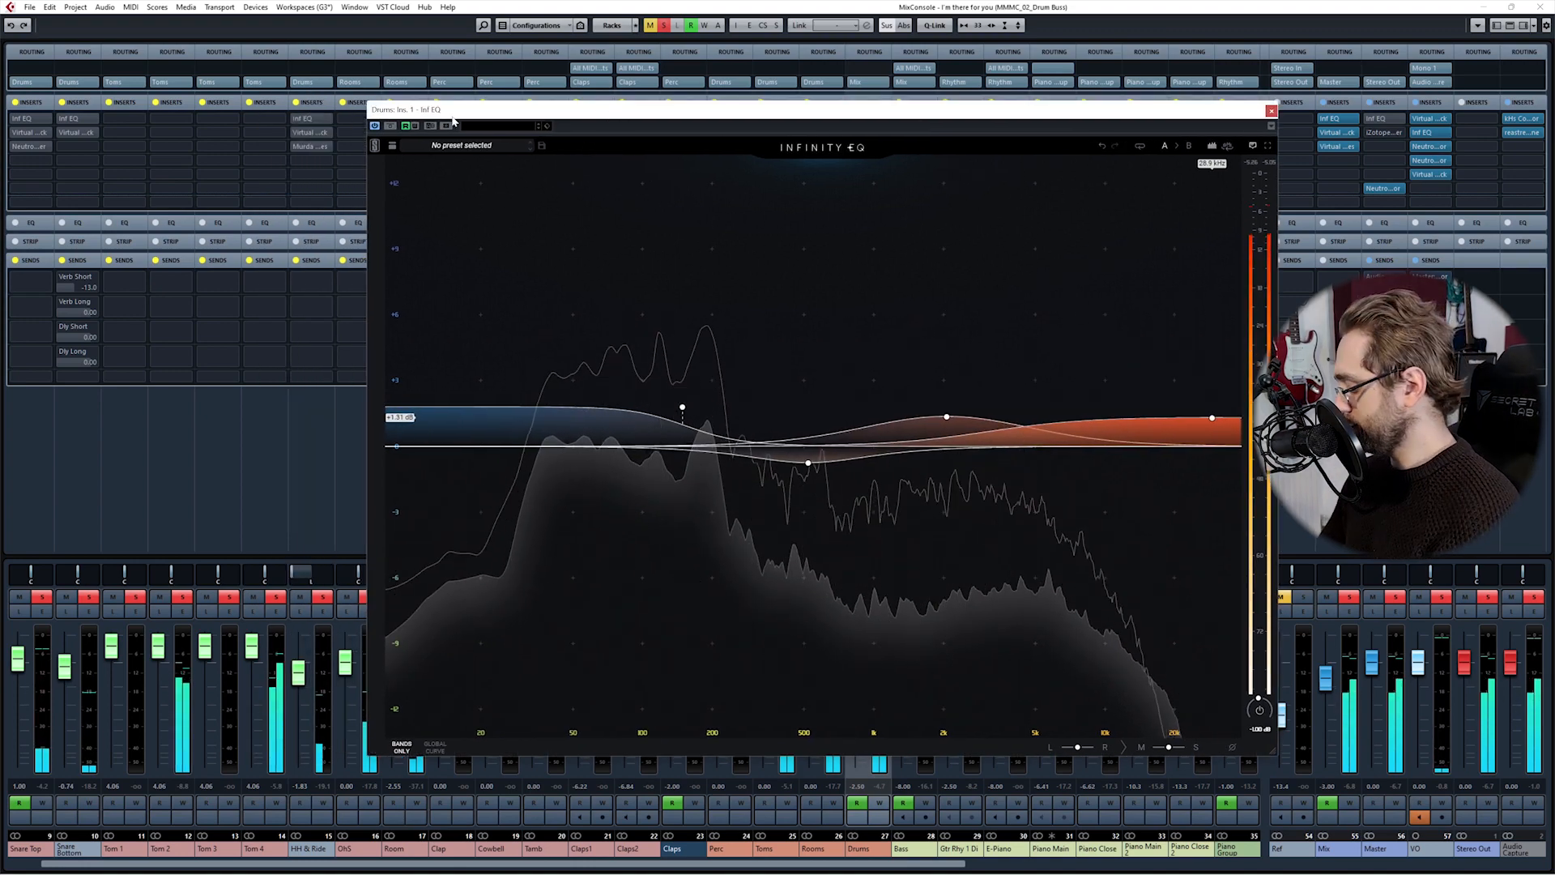
{"action": "left_click", "coordinate": [390, 128]}
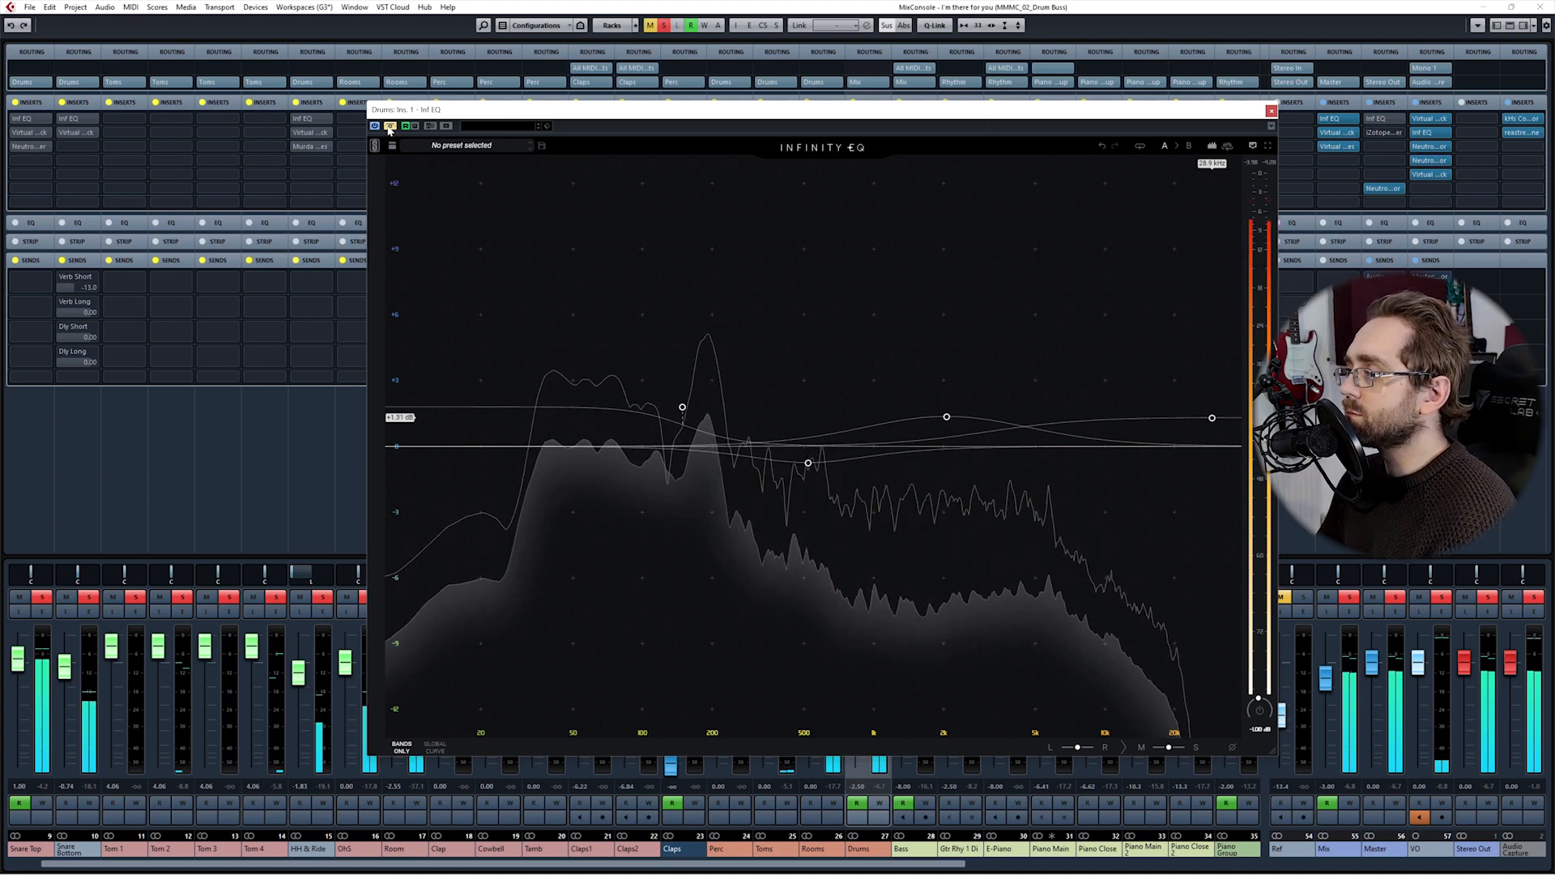
{"action": "left_click", "coordinate": [389, 127]}
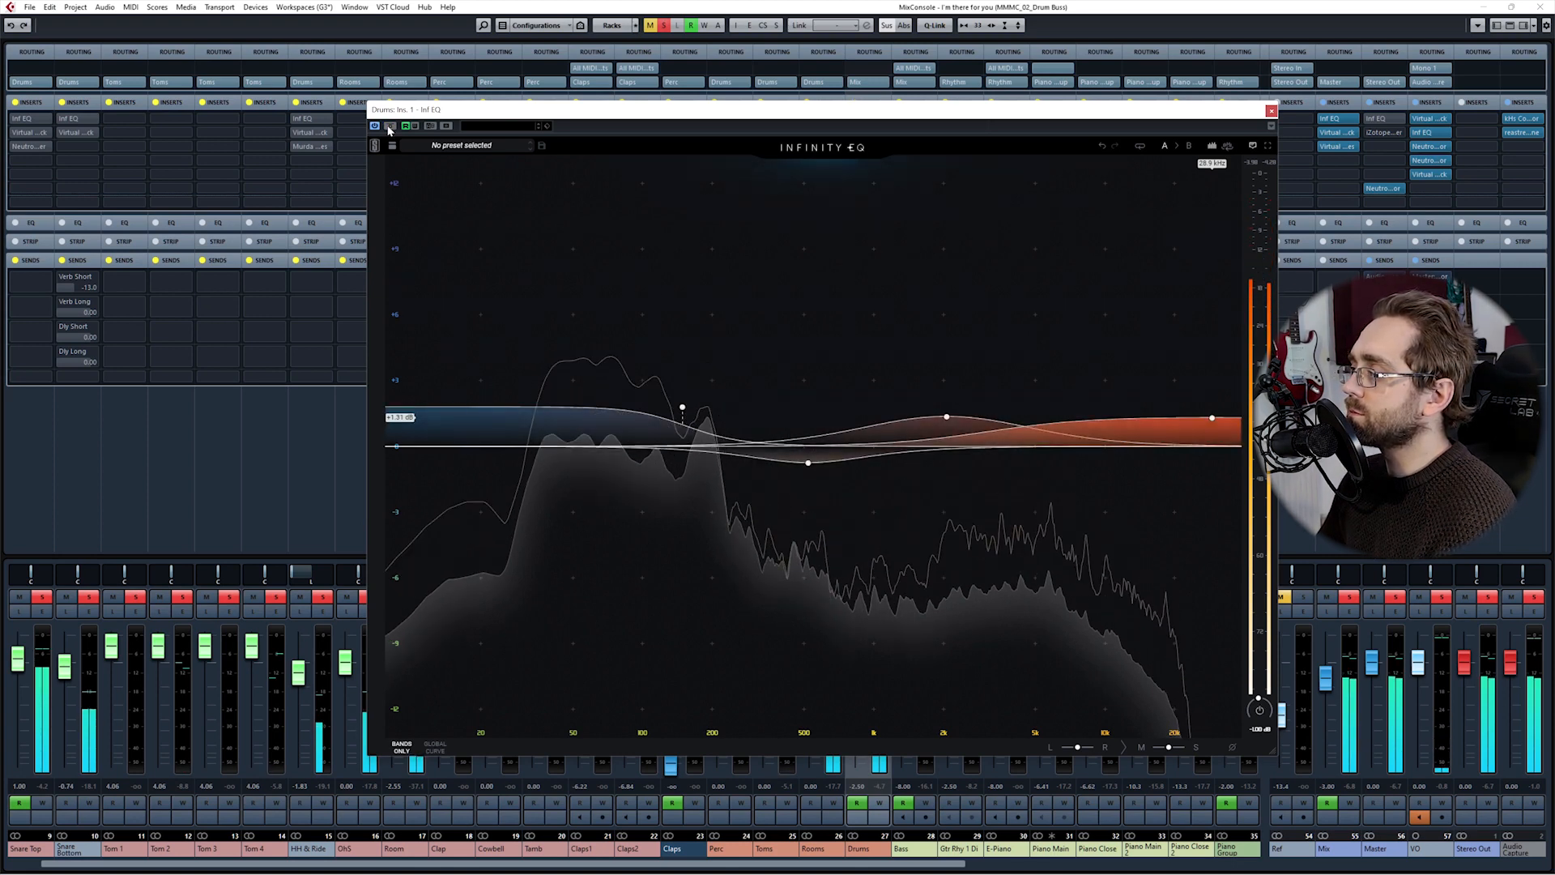
Step: Display the combined curve of all EQ bands, compare it against bypass, and close the EQ
{"action": "left_click", "coordinate": [436, 747]}
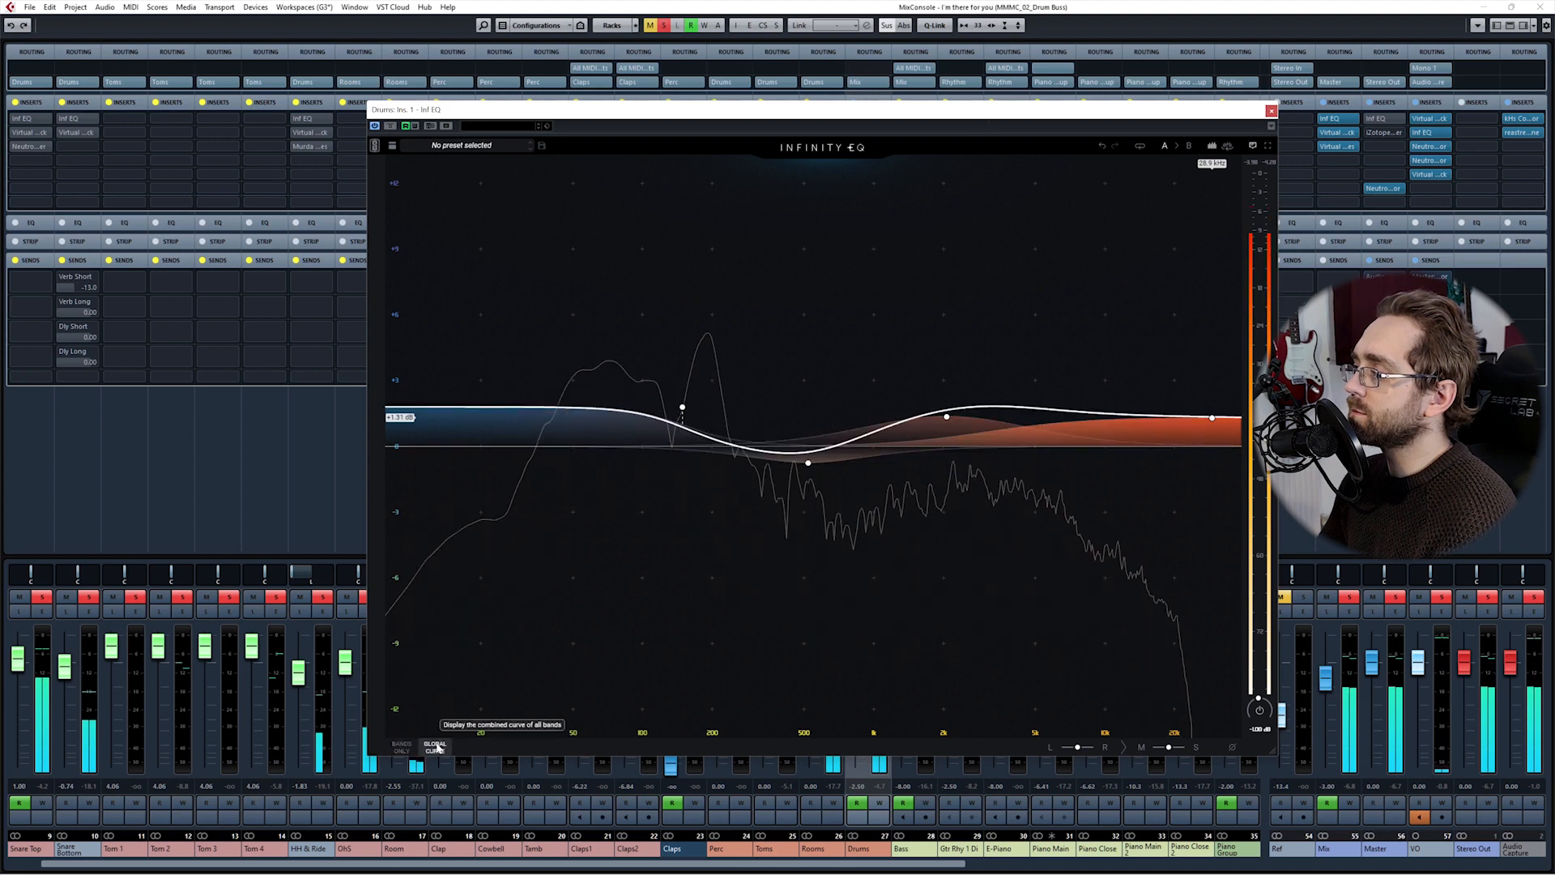
{"action": "left_click", "coordinate": [392, 127]}
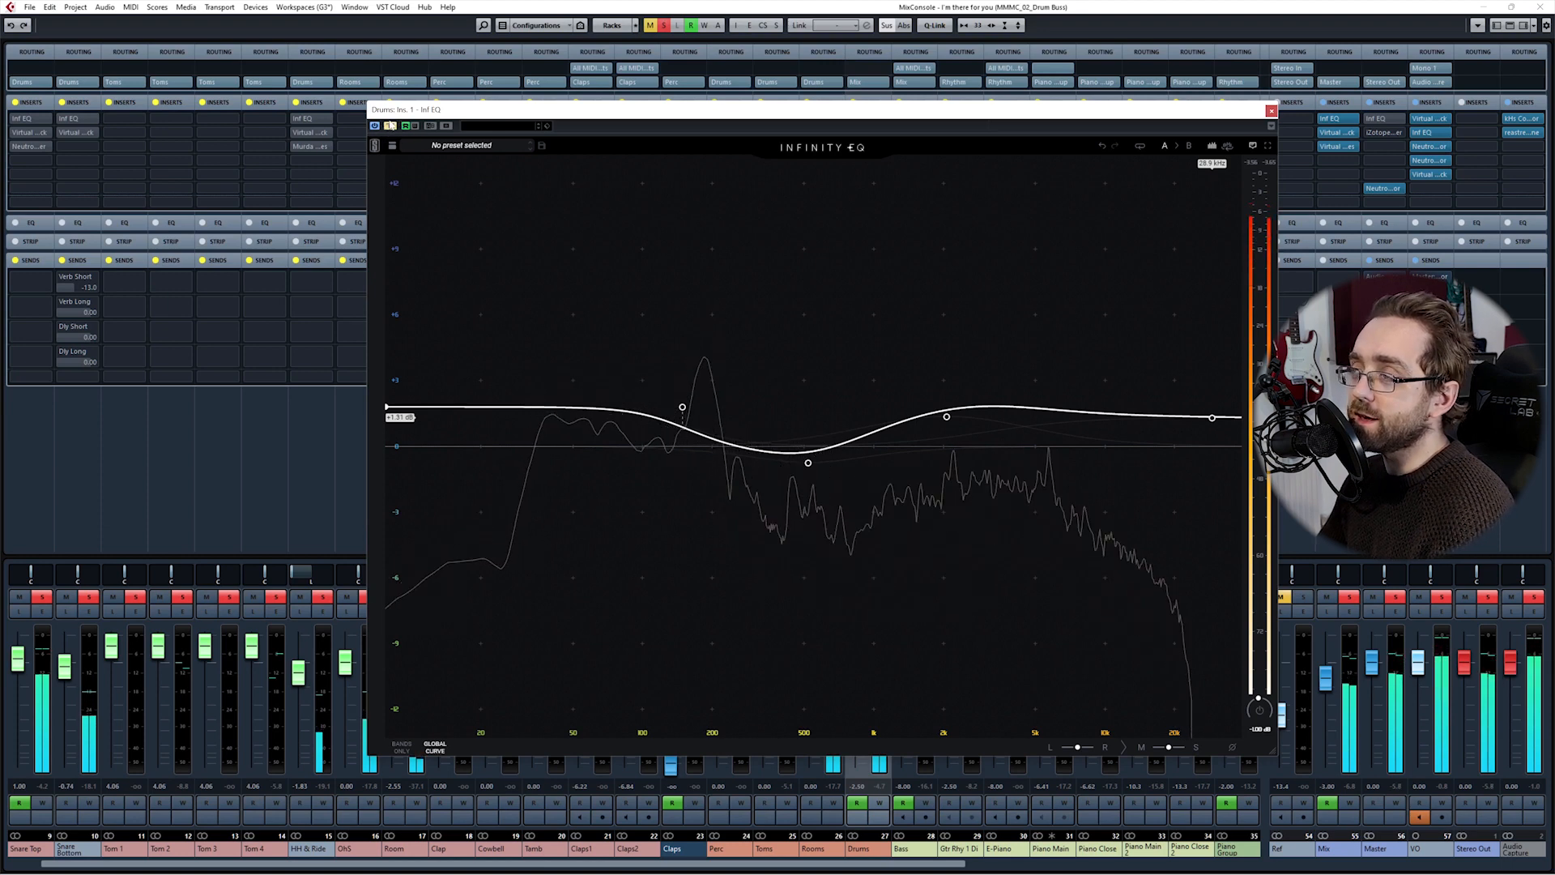
{"action": "left_click", "coordinate": [390, 125]}
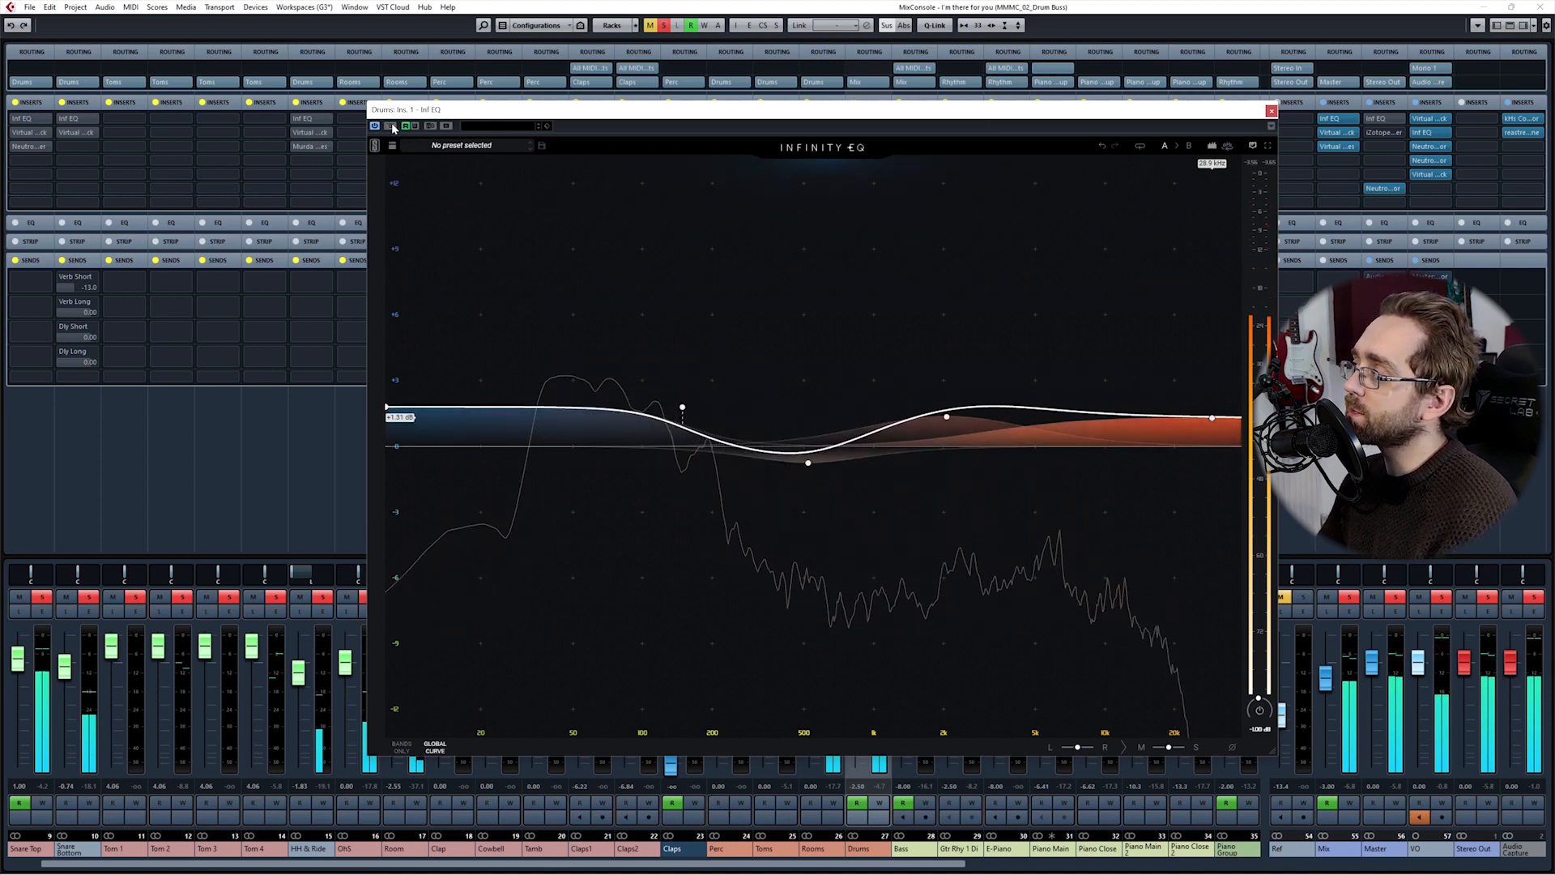
{"action": "left_click", "coordinate": [1272, 111]}
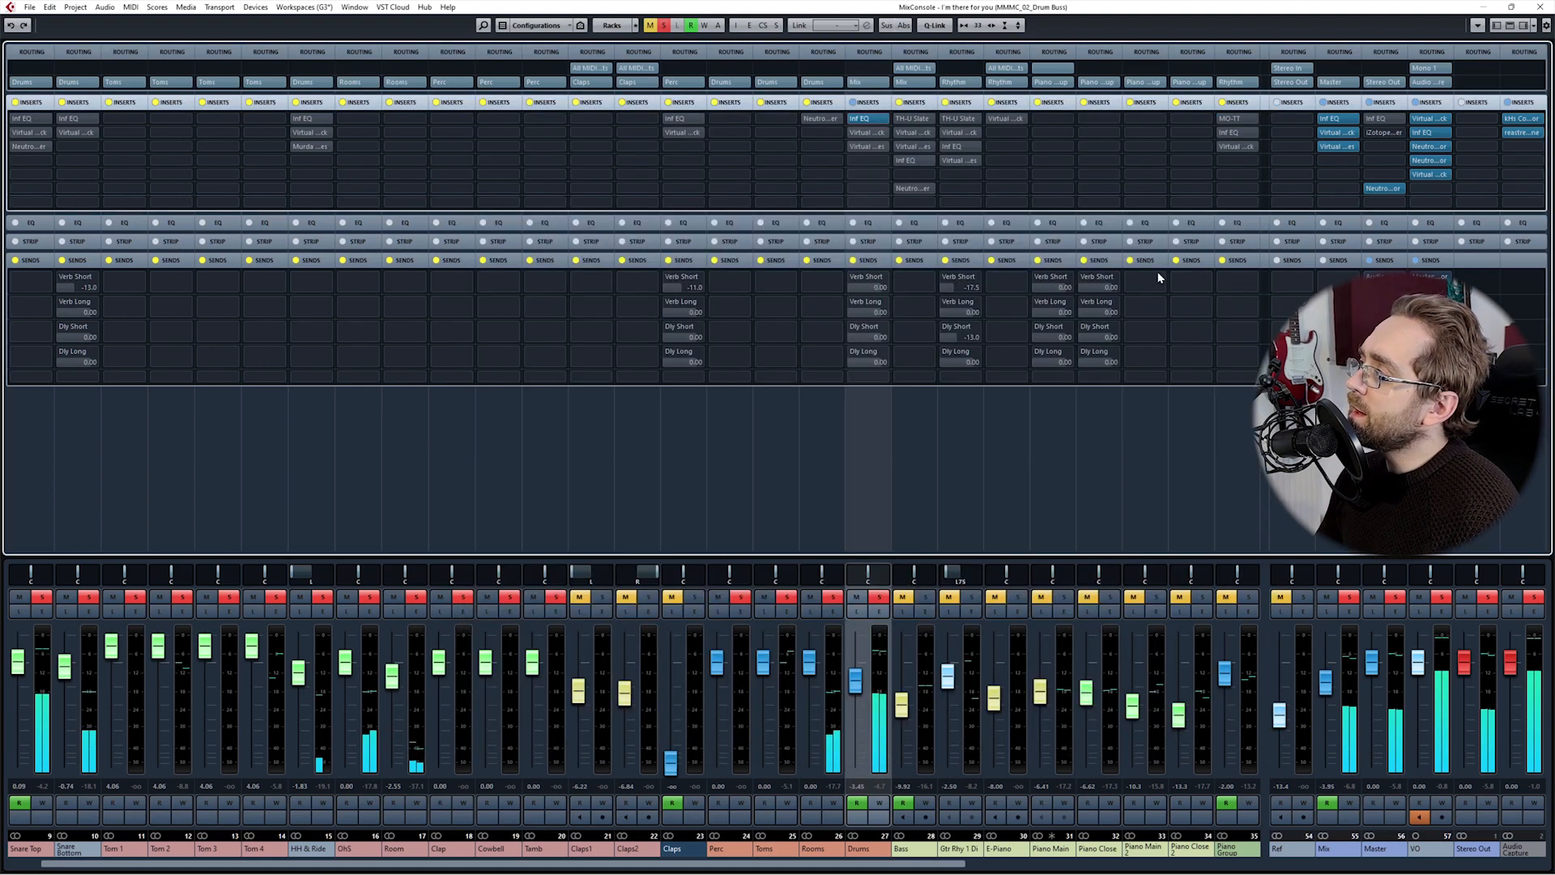
Step: Open the Virtual Mix Rack insert on the Drums channel and remove its Trimmer module
{"action": "left_click", "coordinate": [869, 132]}
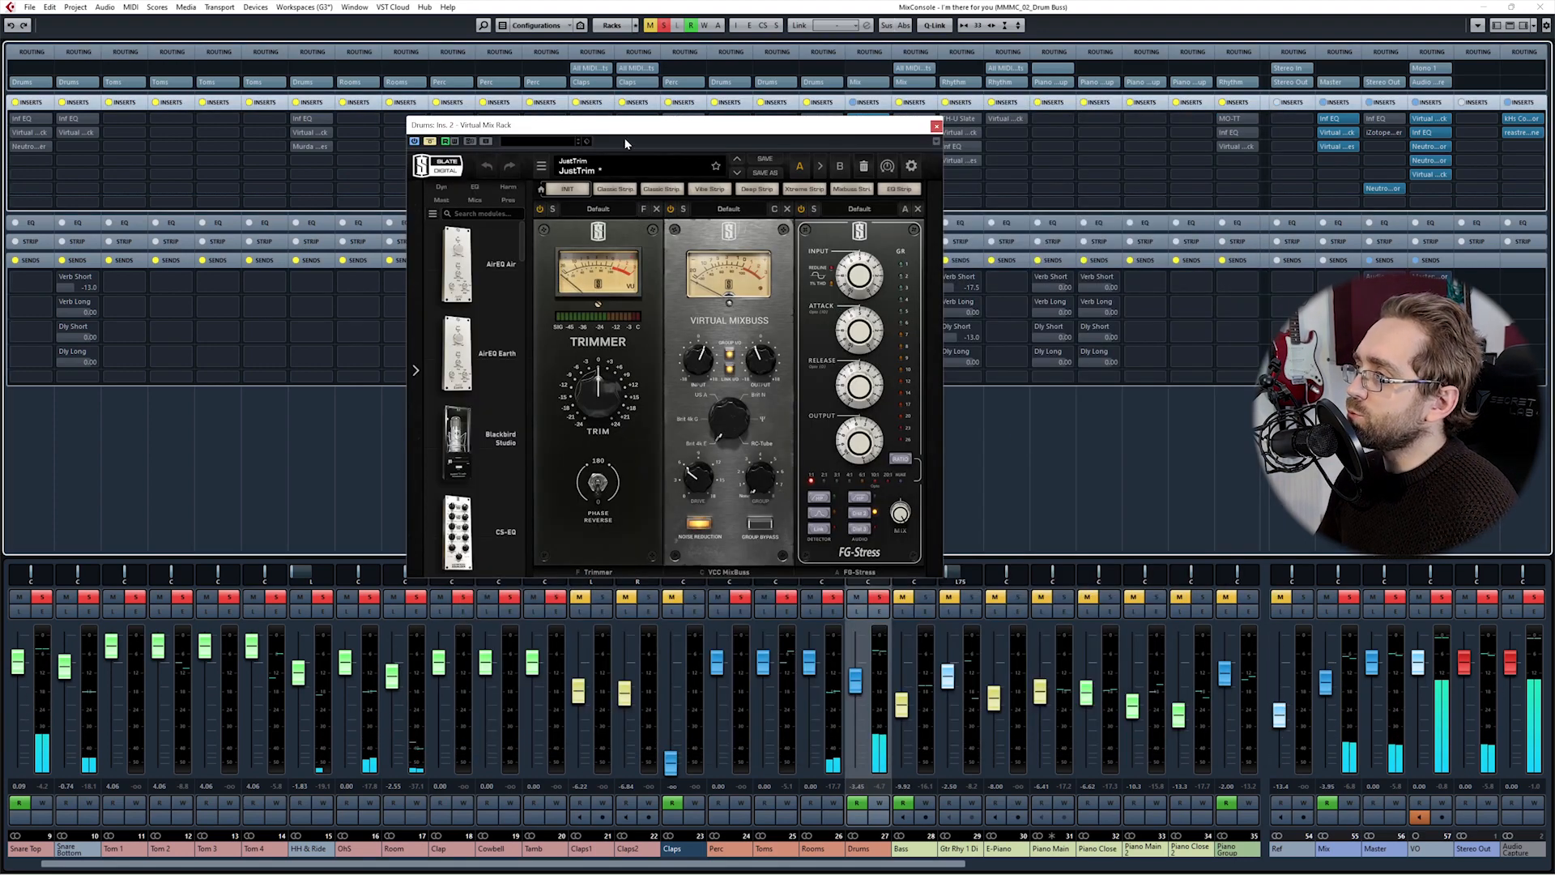
{"action": "left_click_drag", "start_coordinate": [686, 127], "coordinate": [571, 151]}
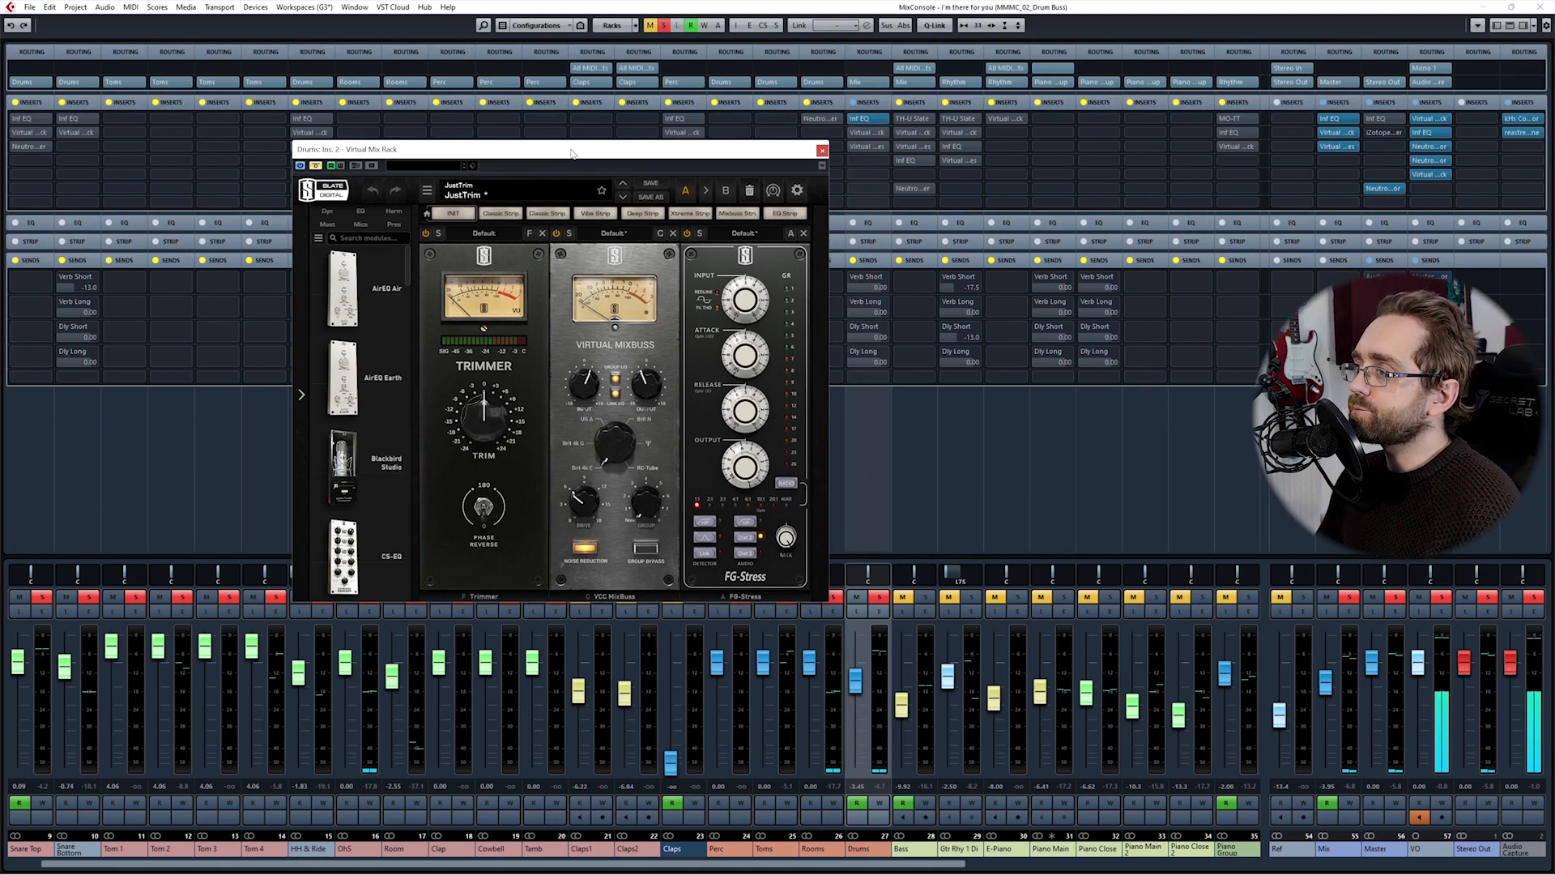
{"action": "left_click_drag", "start_coordinate": [450, 466], "coordinate": [452, 456]}
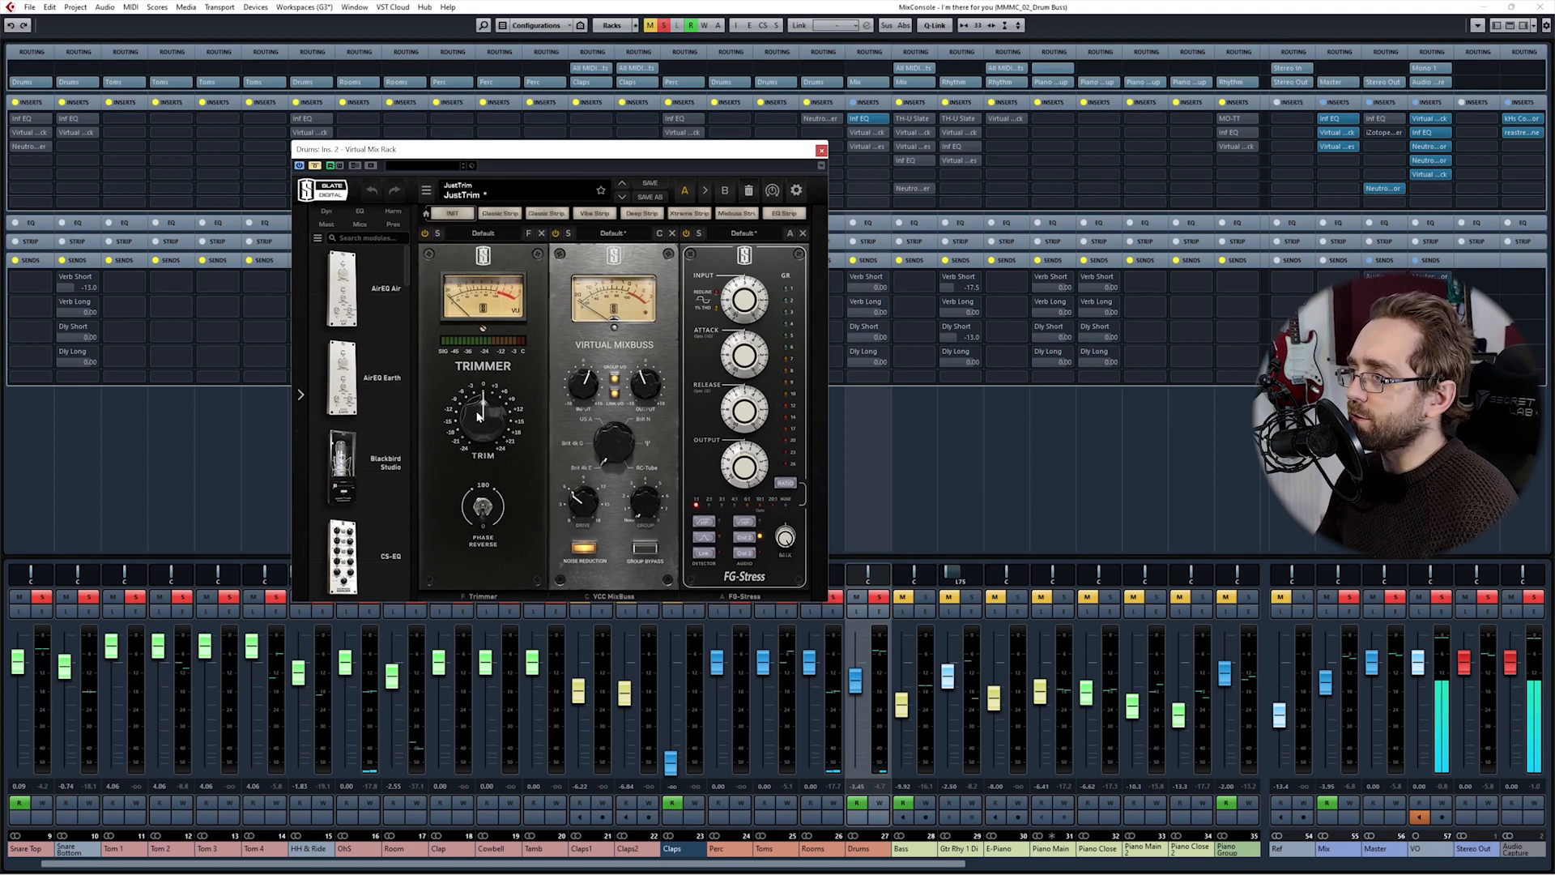
{"action": "left_click_drag", "start_coordinate": [458, 362], "coordinate": [240, 437]}
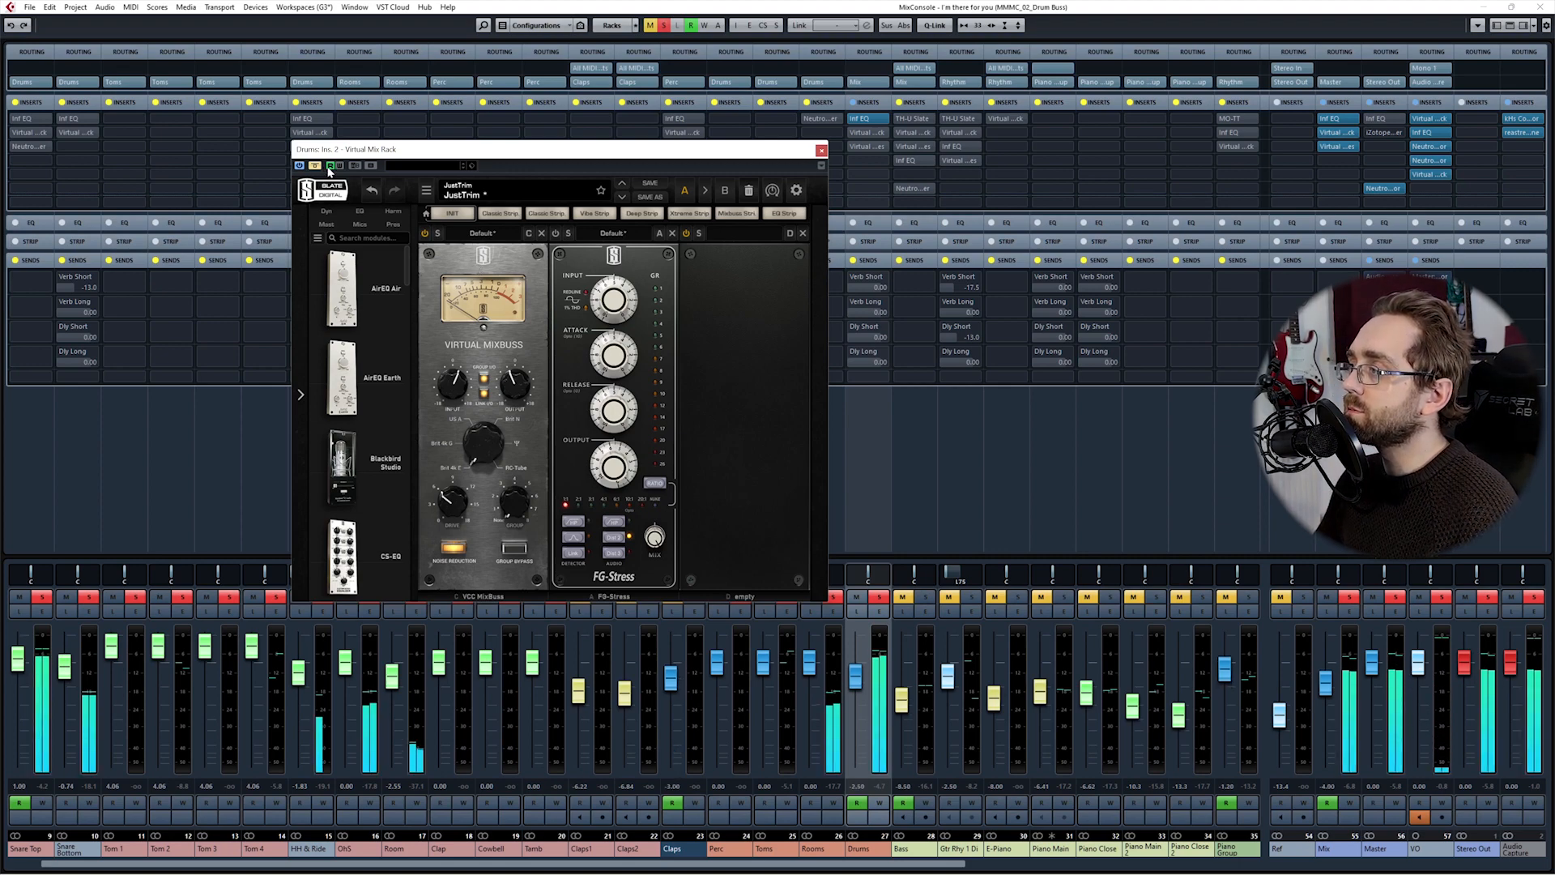
Step: Take the drum bus's Virtual Mix Rack out of bypass during playback
{"action": "left_click_drag", "start_coordinate": [329, 151], "coordinate": [401, 161]}
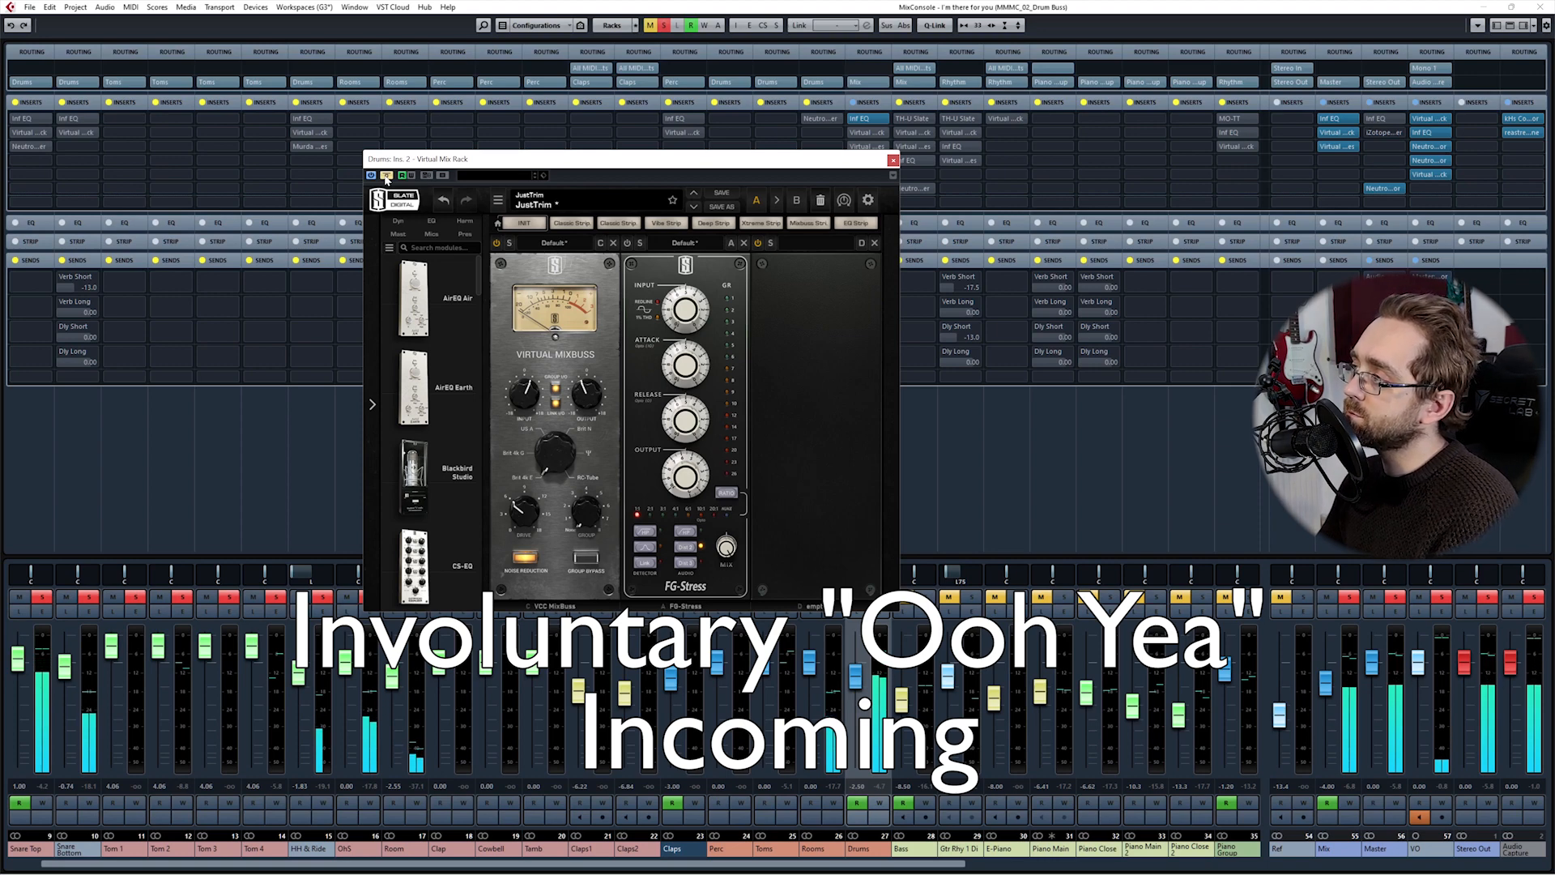
{"action": "left_click", "coordinate": [386, 176]}
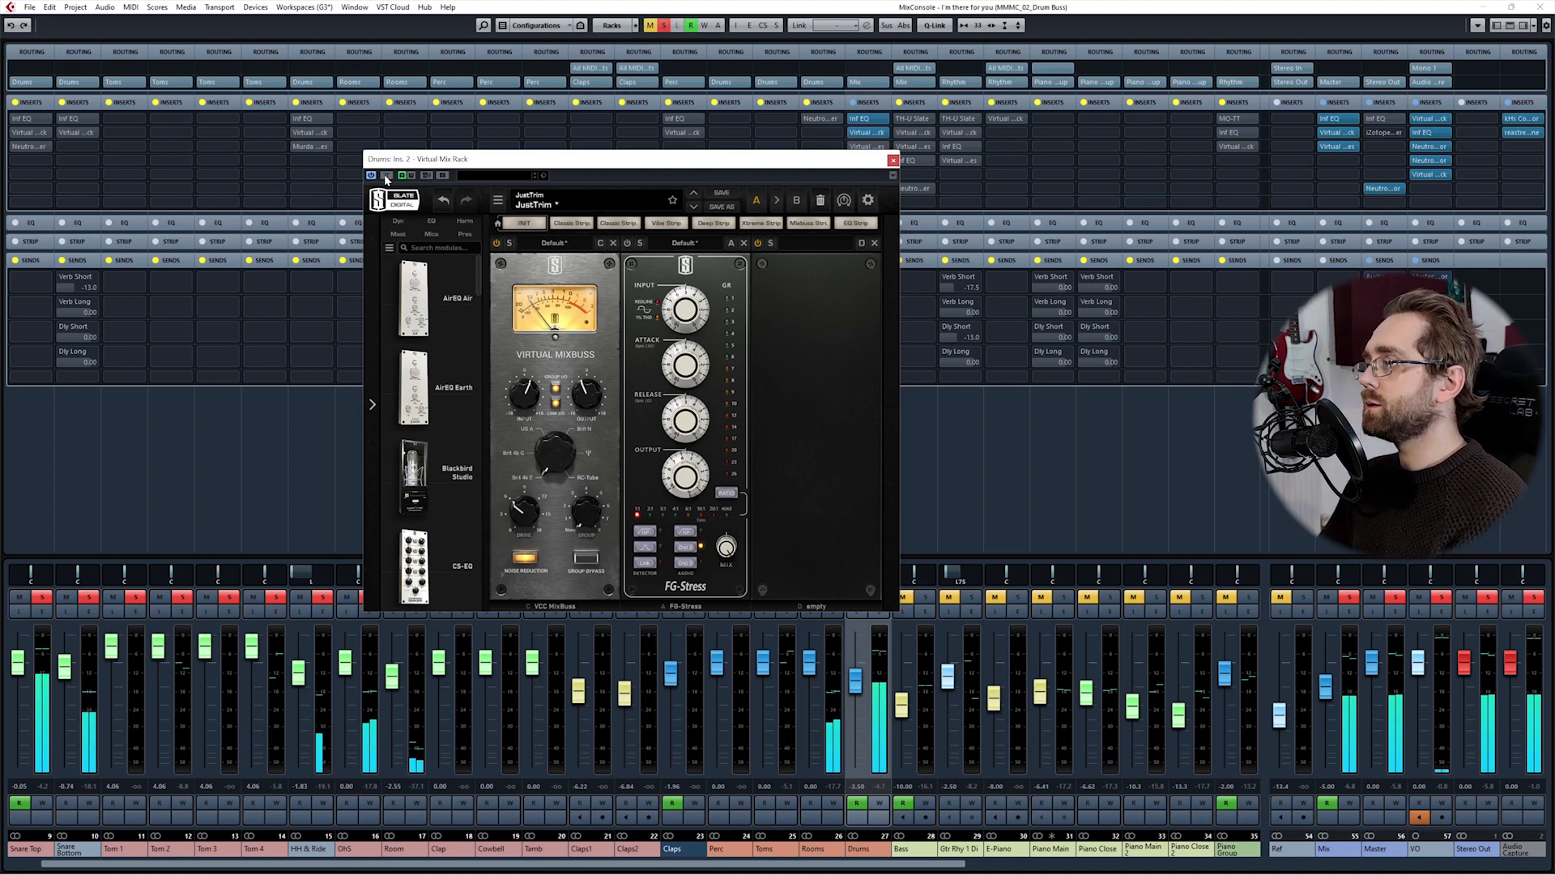
Step: Compare the drum bus with the Virtual Mix Rack bypassed and active during playback
{"action": "left_click", "coordinate": [386, 175]}
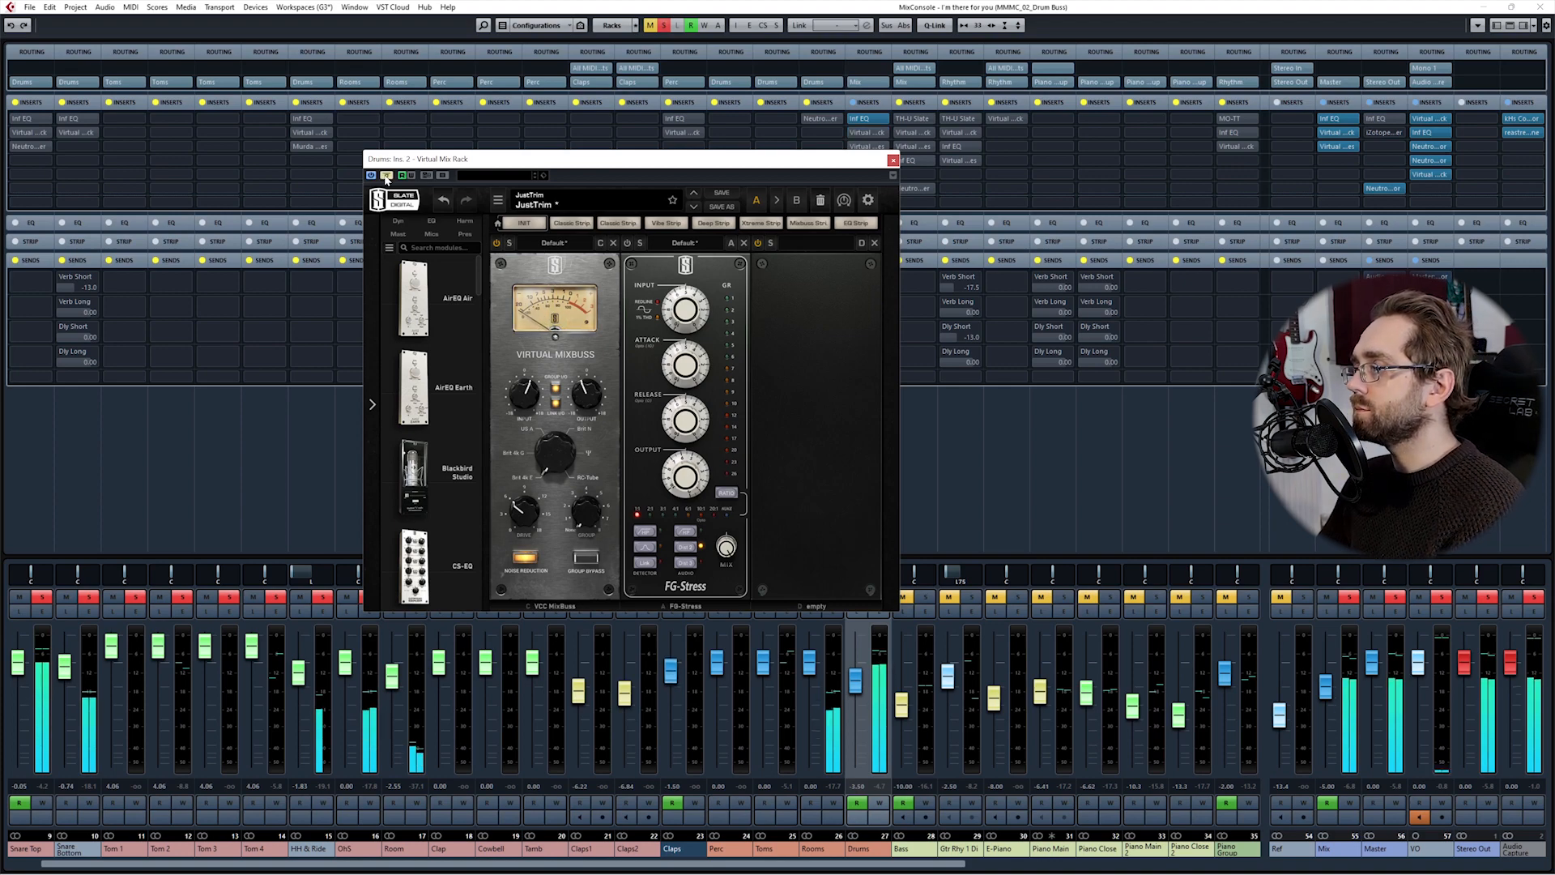
{"action": "left_click", "coordinate": [387, 175]}
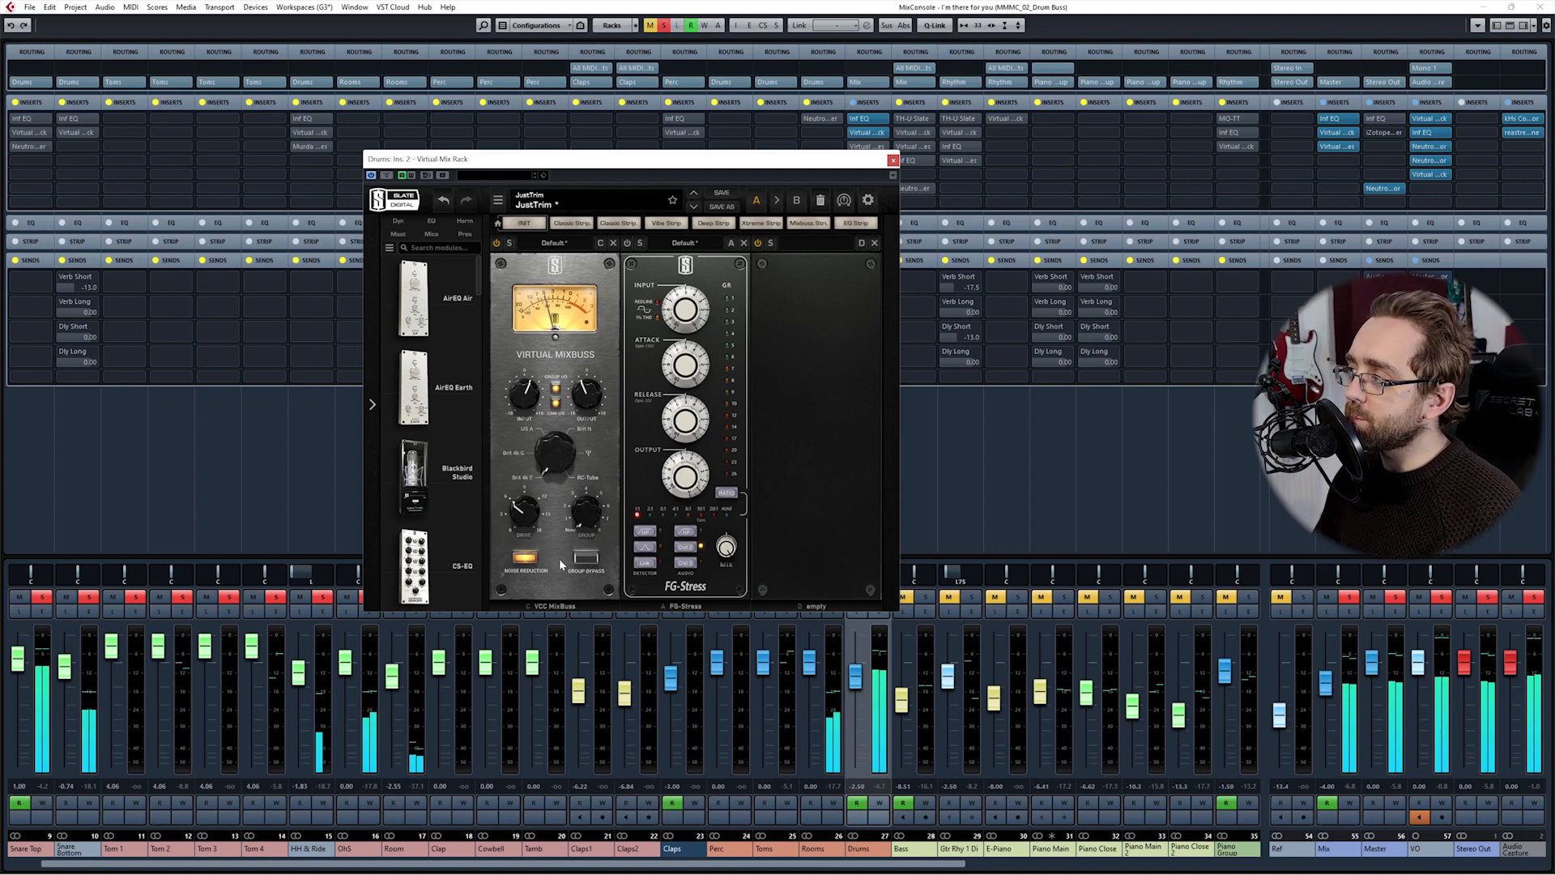
Step: Briefly push the FG-Stress compressor's input to 8.30 with its output at 1.20, and bring the input back down
{"action": "left_click", "coordinate": [645, 474]}
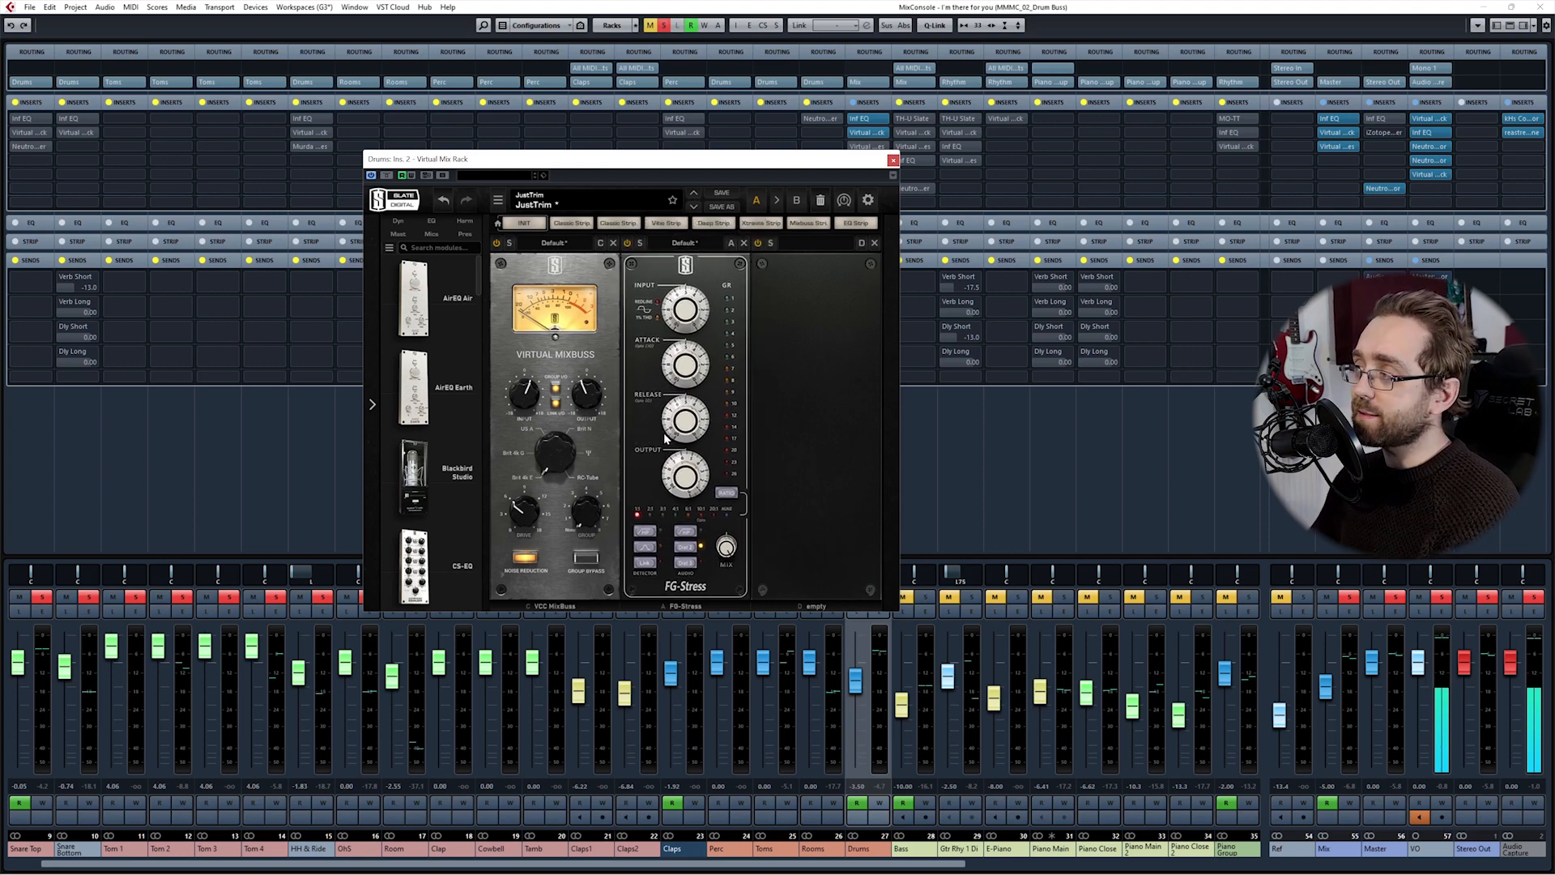
{"action": "mouse_move", "coordinate": [666, 438]}
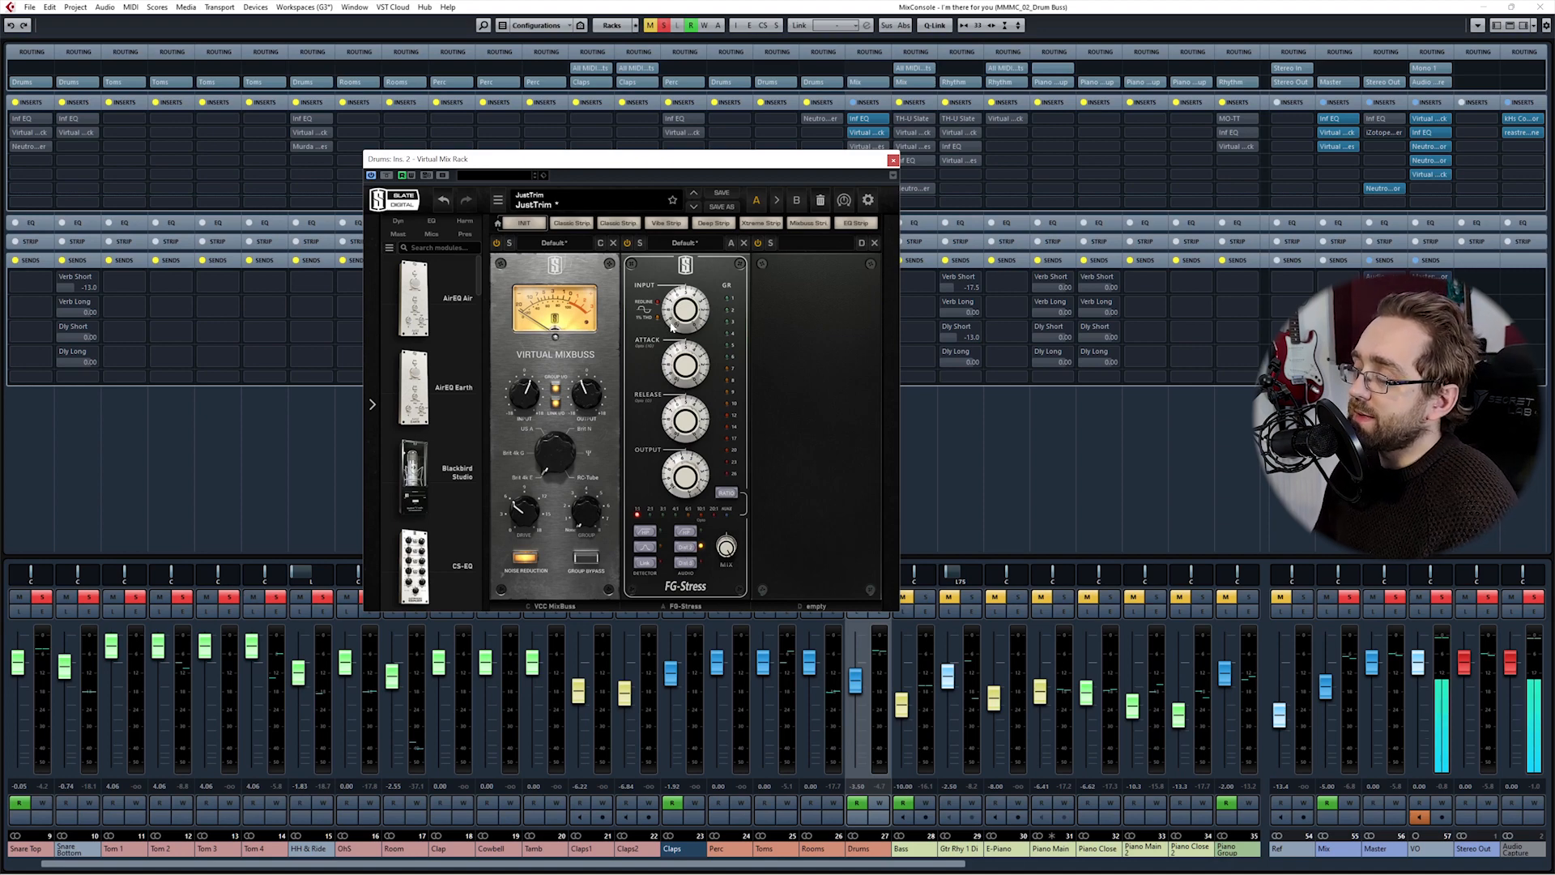
{"action": "mouse_move", "coordinate": [682, 299]}
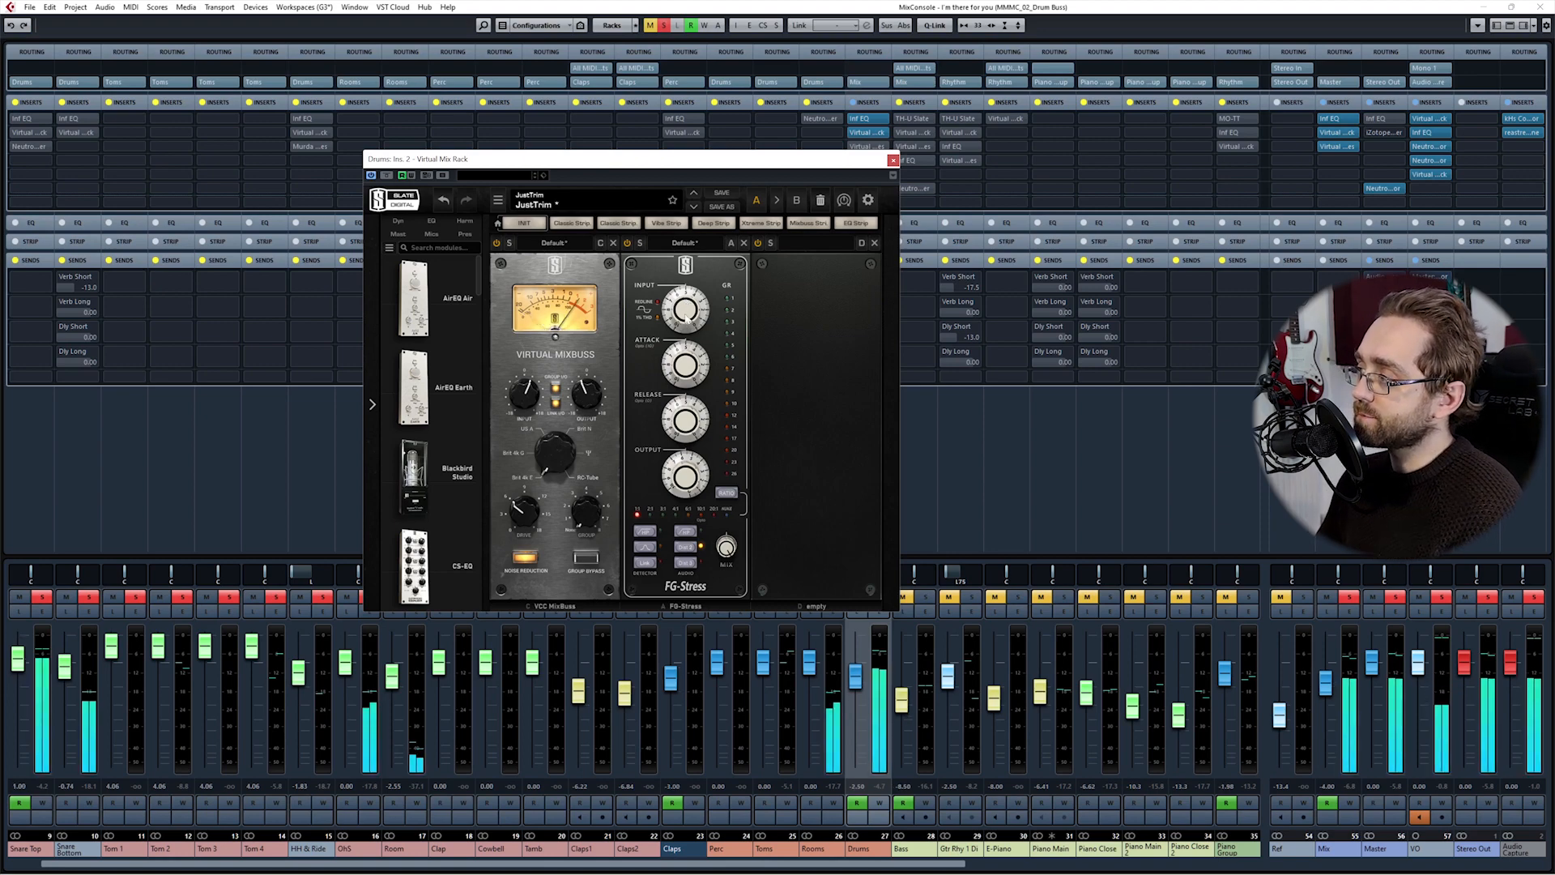
{"action": "left_click_drag", "start_coordinate": [686, 319], "coordinate": [701, 273]}
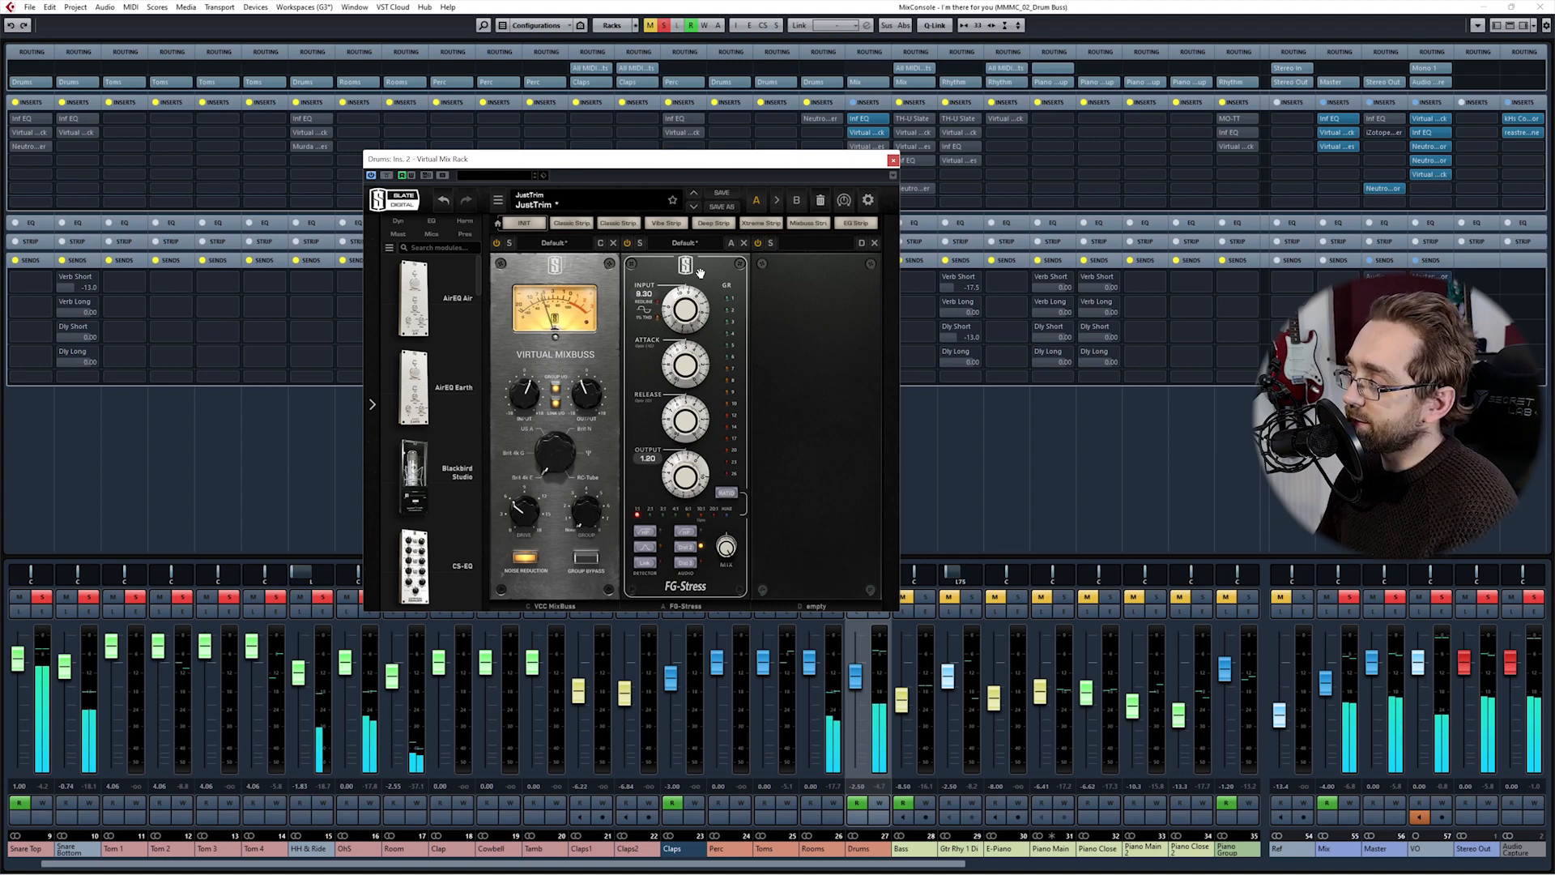
{"action": "left_click_drag", "start_coordinate": [699, 277], "coordinate": [687, 363]}
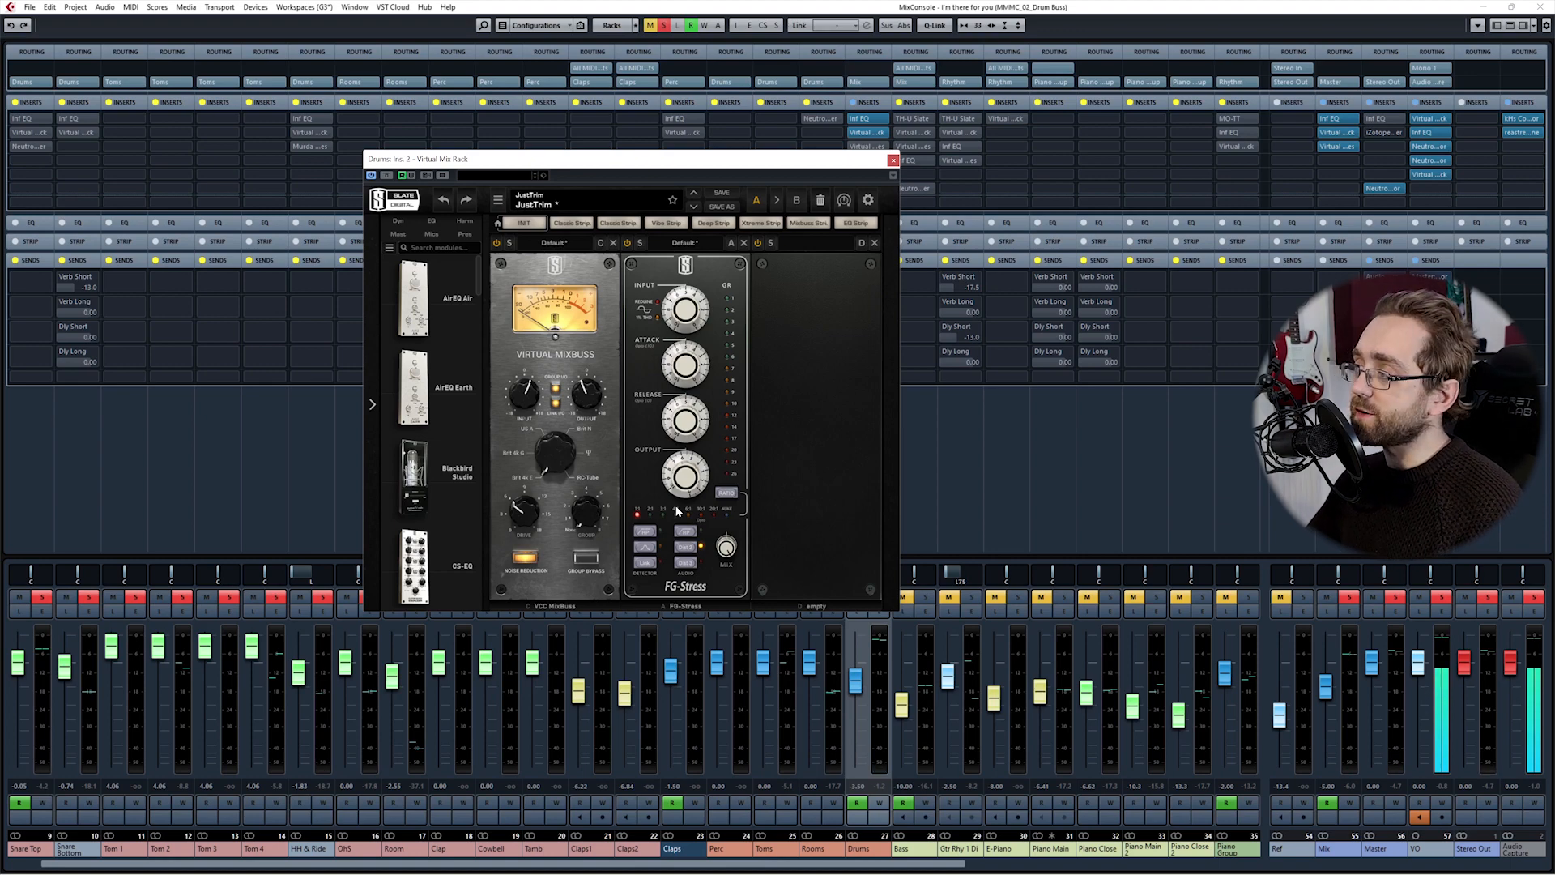
Step: Close the Virtual Mix Rack, open the Virtual Tape Machines insert on the Drums channel, and review its calibration and noise settings
{"action": "left_click", "coordinate": [892, 160]}
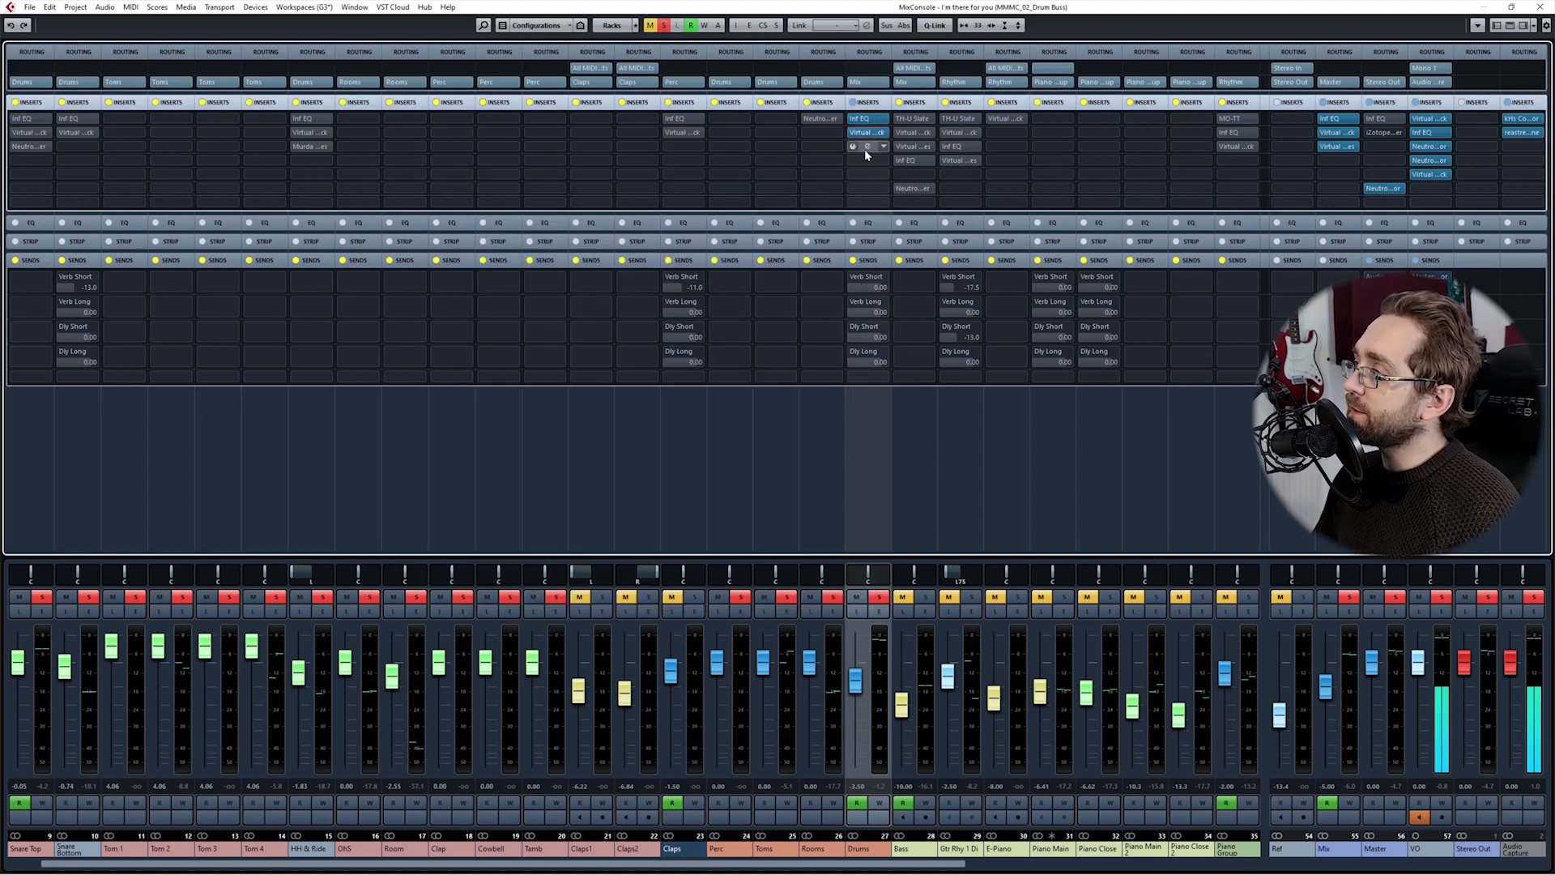
{"action": "left_click", "coordinate": [862, 147]}
{"action": "left_click_drag", "start_coordinate": [652, 207], "coordinate": [576, 234]}
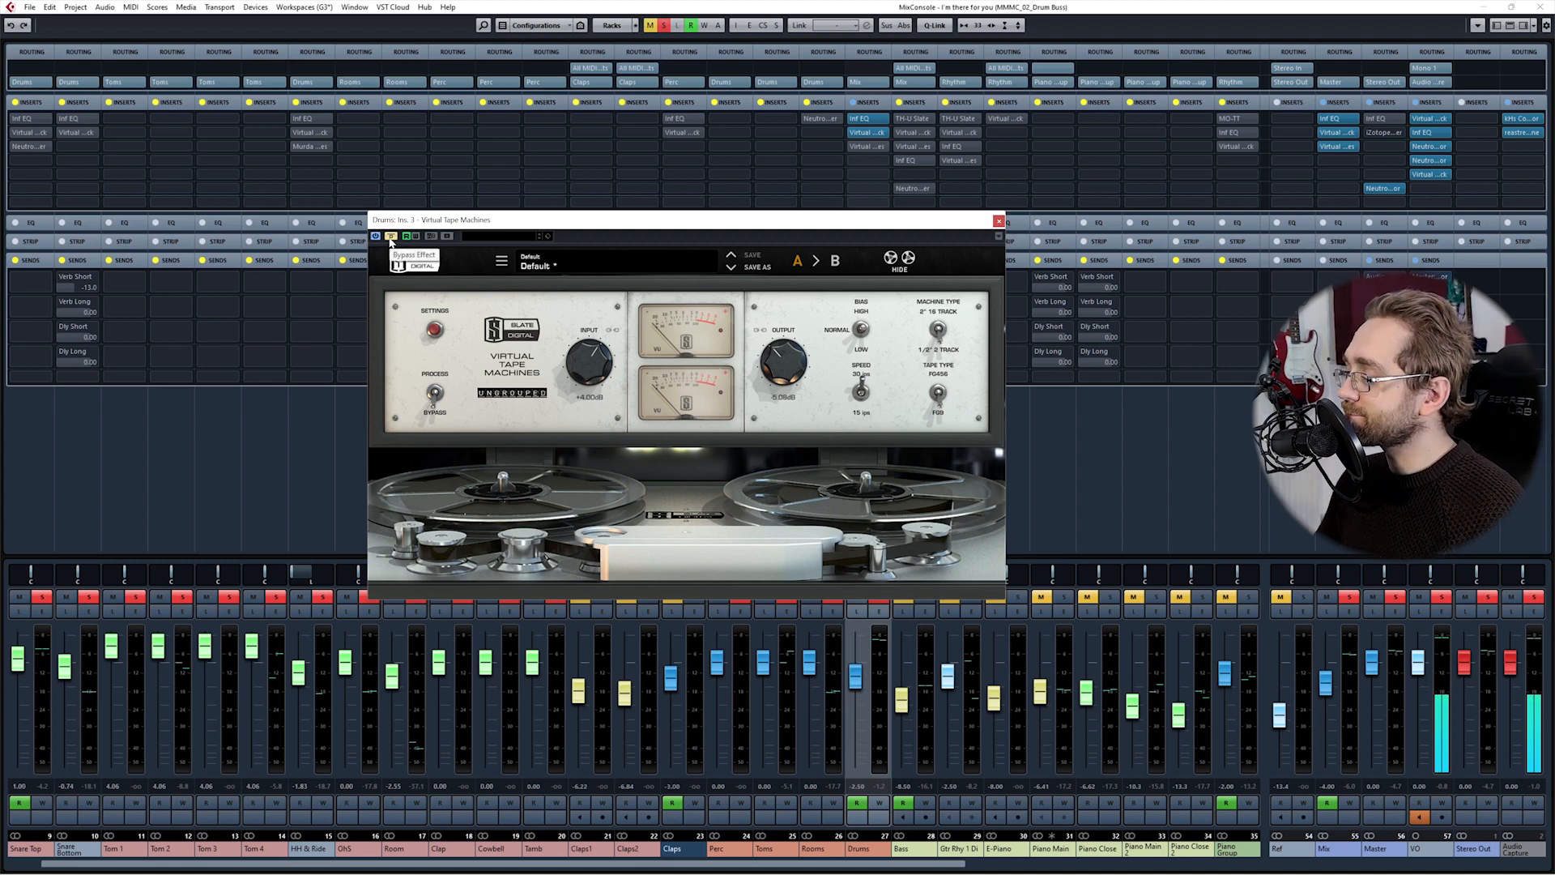
{"action": "left_click", "coordinate": [436, 330]}
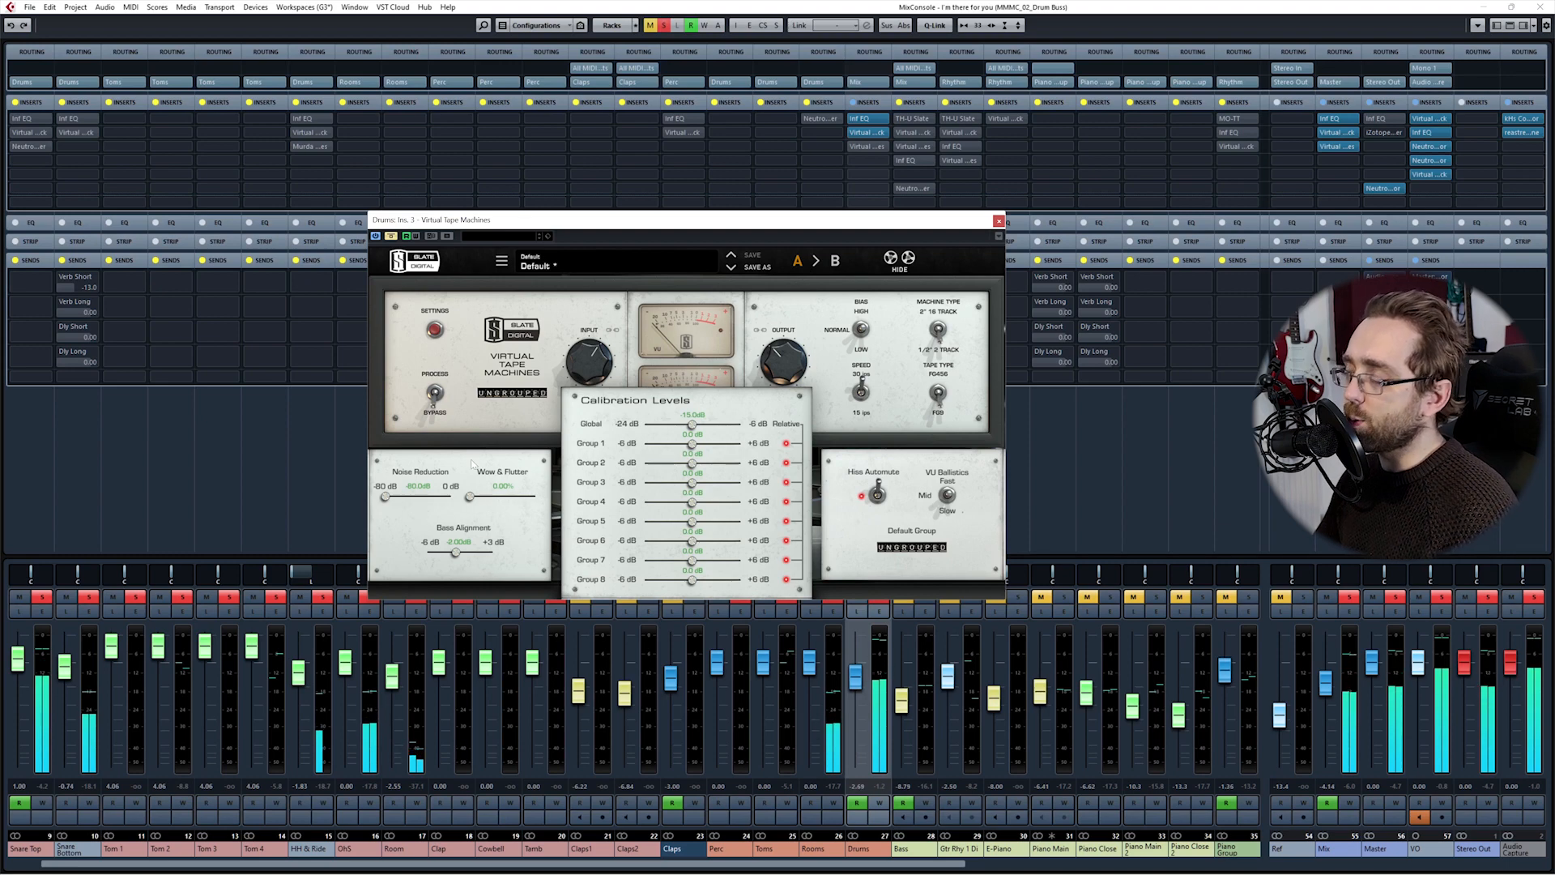
{"action": "left_click", "coordinate": [435, 329]}
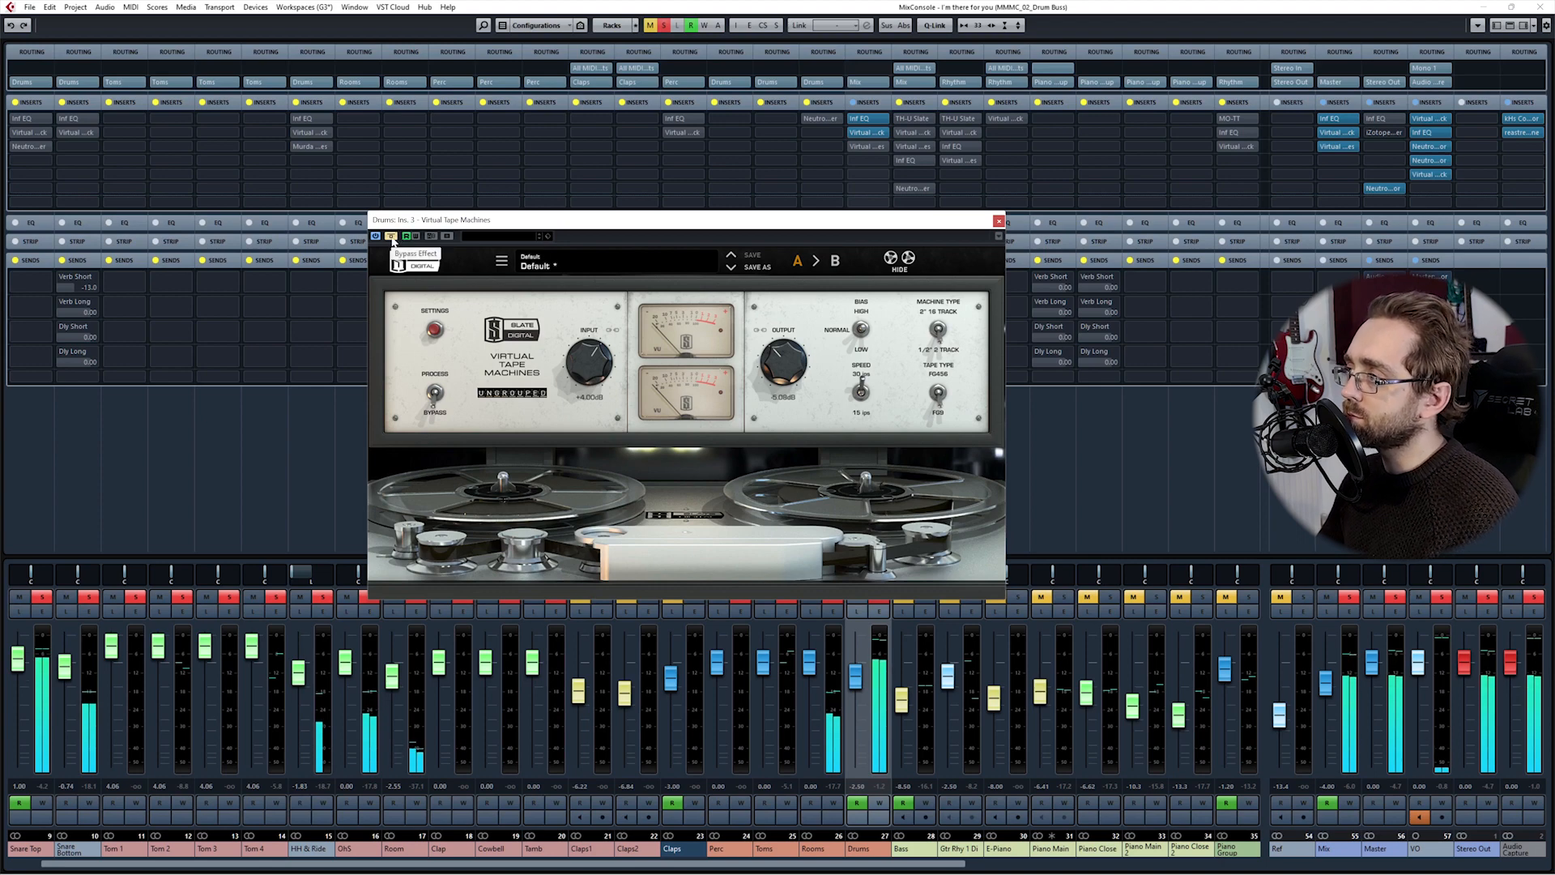
Step: Compare the drum bus with Virtual Tape Machines bypassed and active during playback, leaving the effect active
{"action": "left_click", "coordinate": [392, 237]}
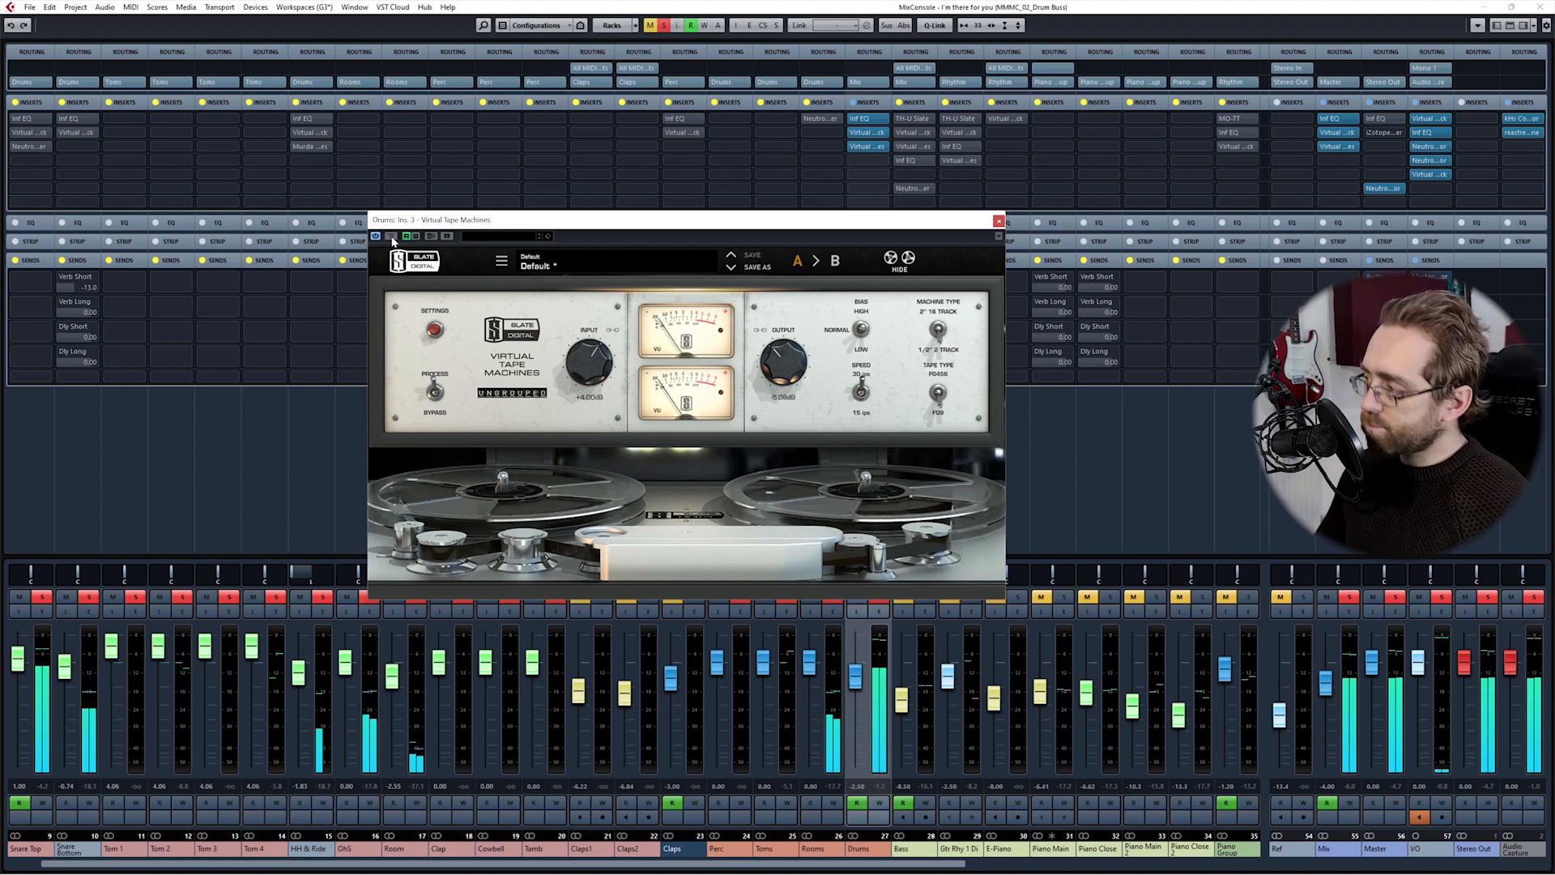
{"action": "left_click", "coordinate": [392, 236]}
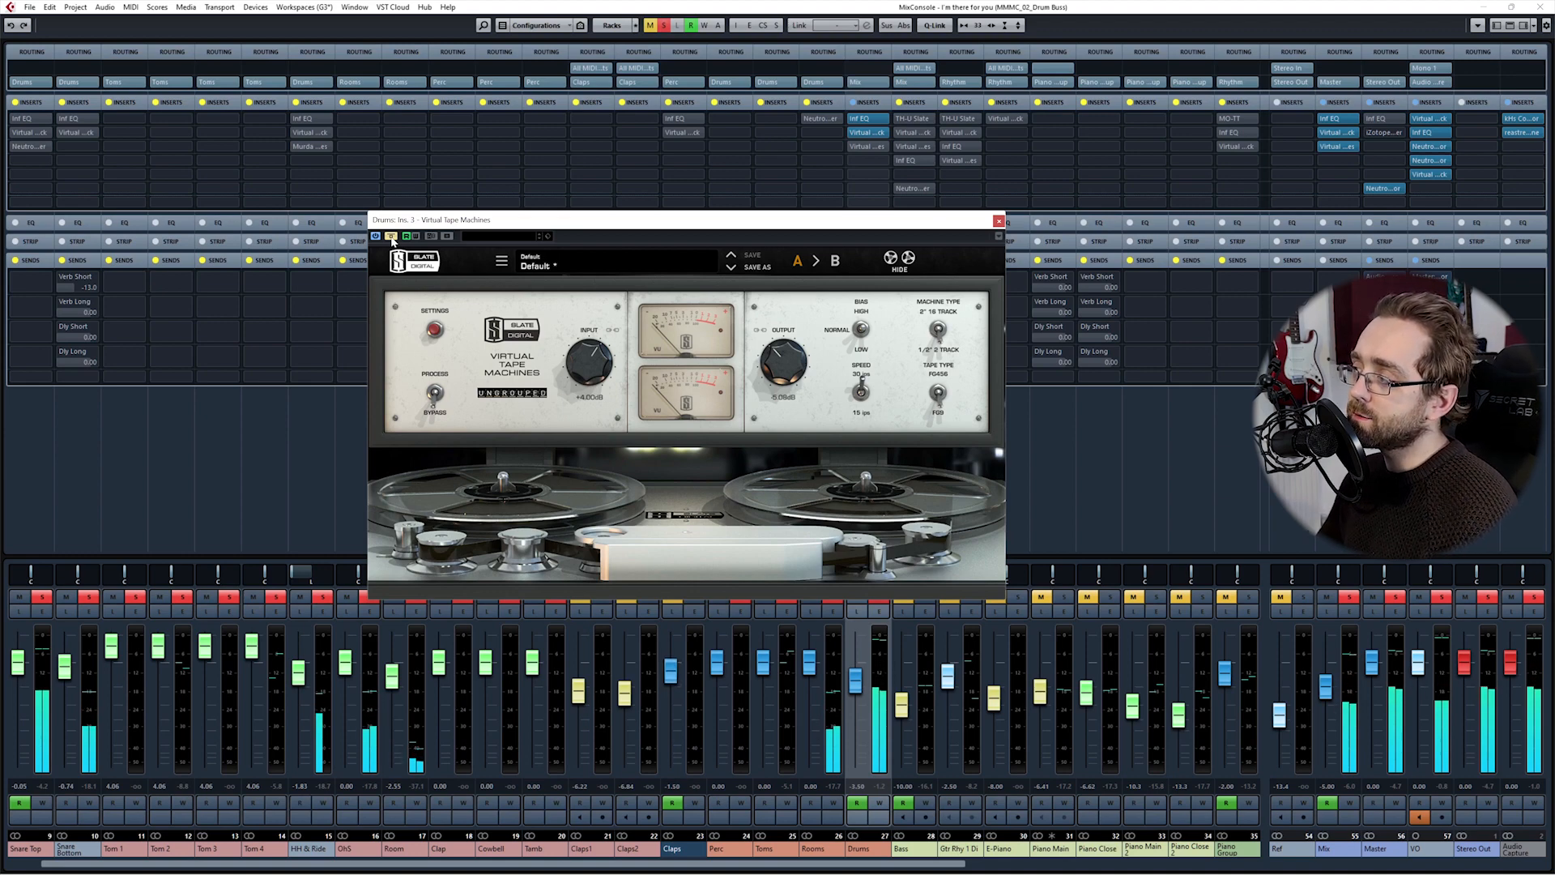
{"action": "left_click", "coordinate": [391, 236]}
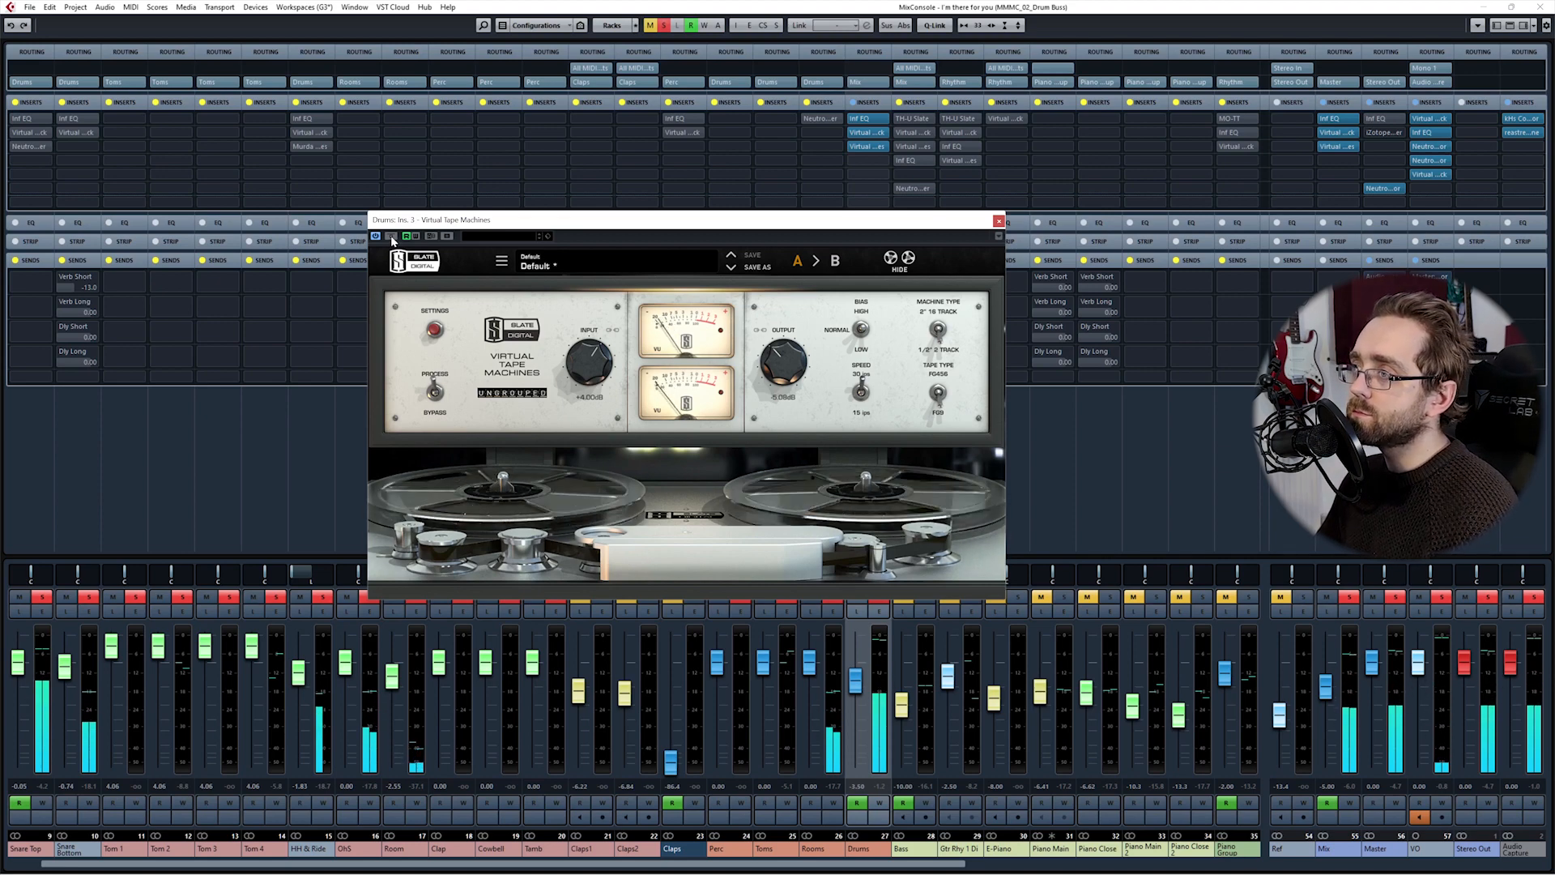
{"action": "left_click", "coordinate": [392, 236]}
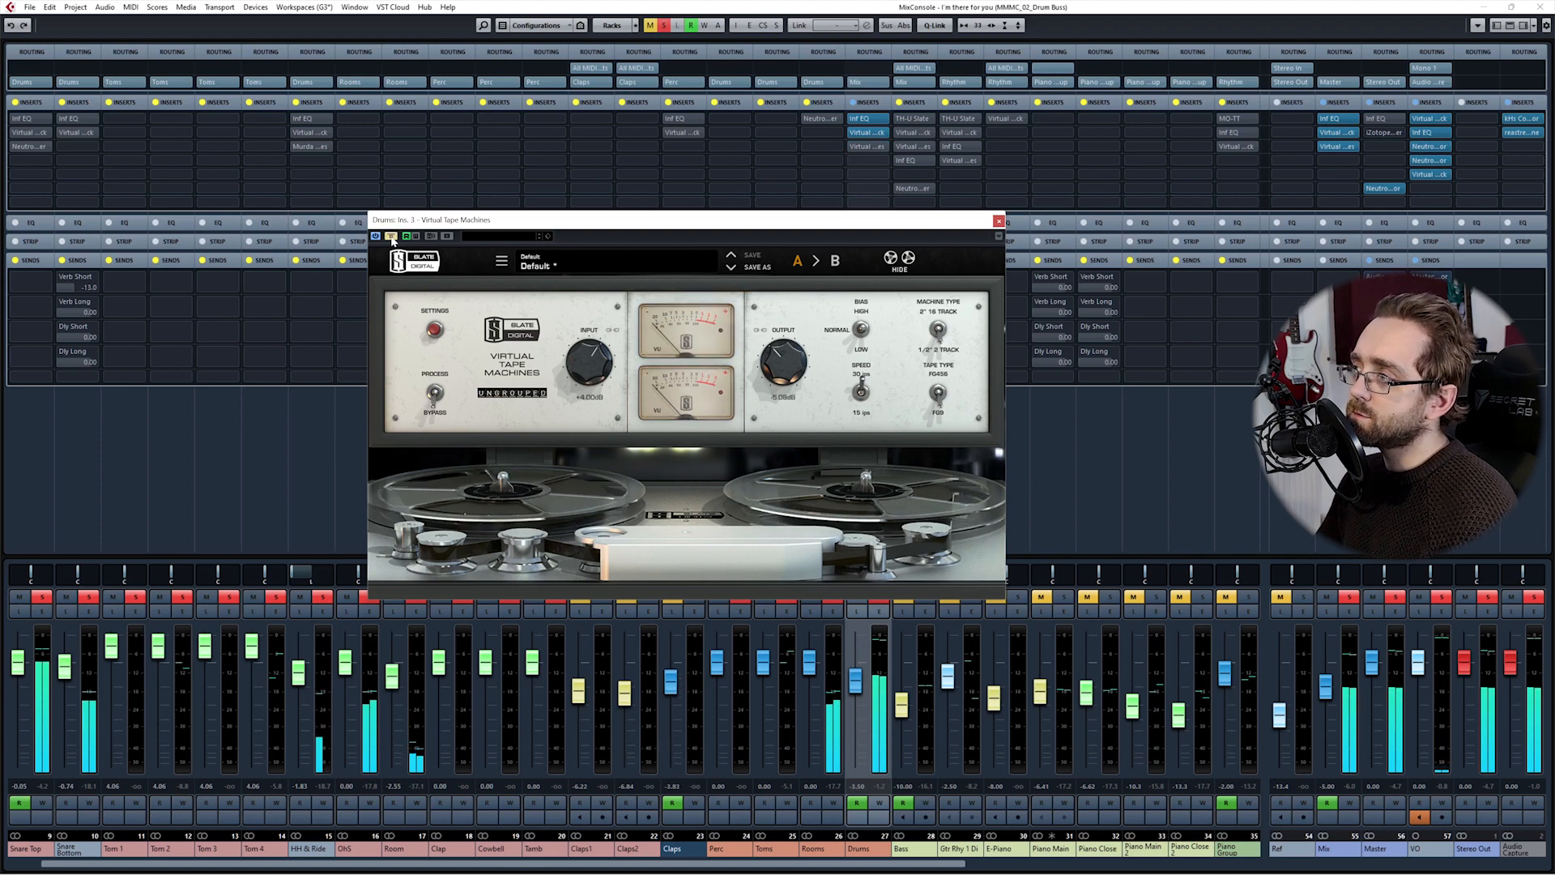
{"action": "left_click", "coordinate": [391, 237]}
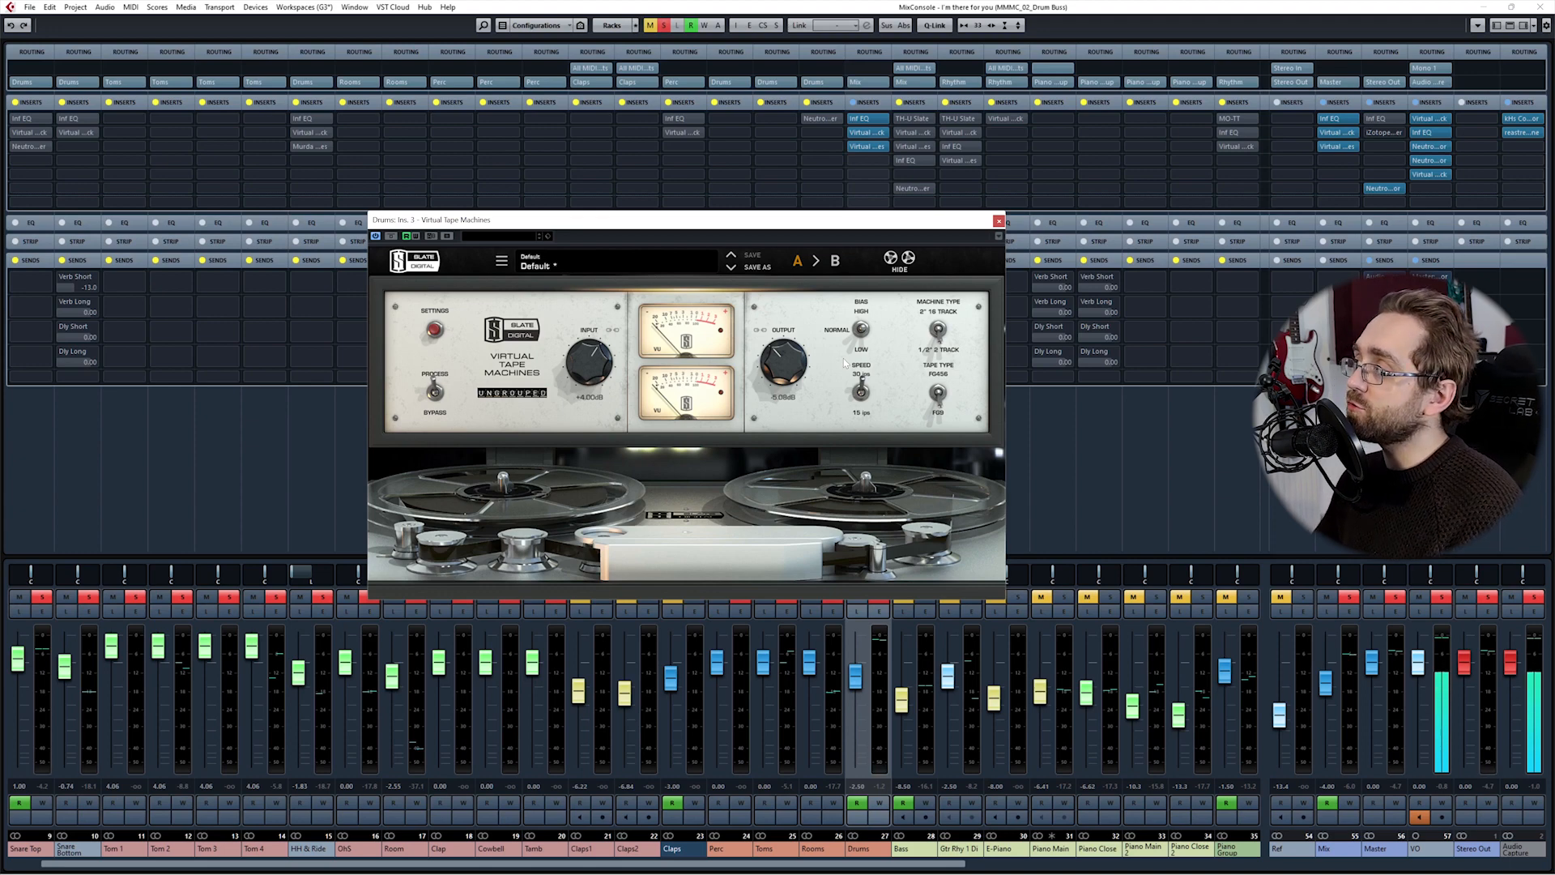
Step: Open the Drums channel's Infinity EQ and Virtual Mix Rack, and arrange all three plug-in windows side by side, shrinking the EQ window
{"action": "left_click_drag", "start_coordinate": [987, 224], "coordinate": [1440, 393]}
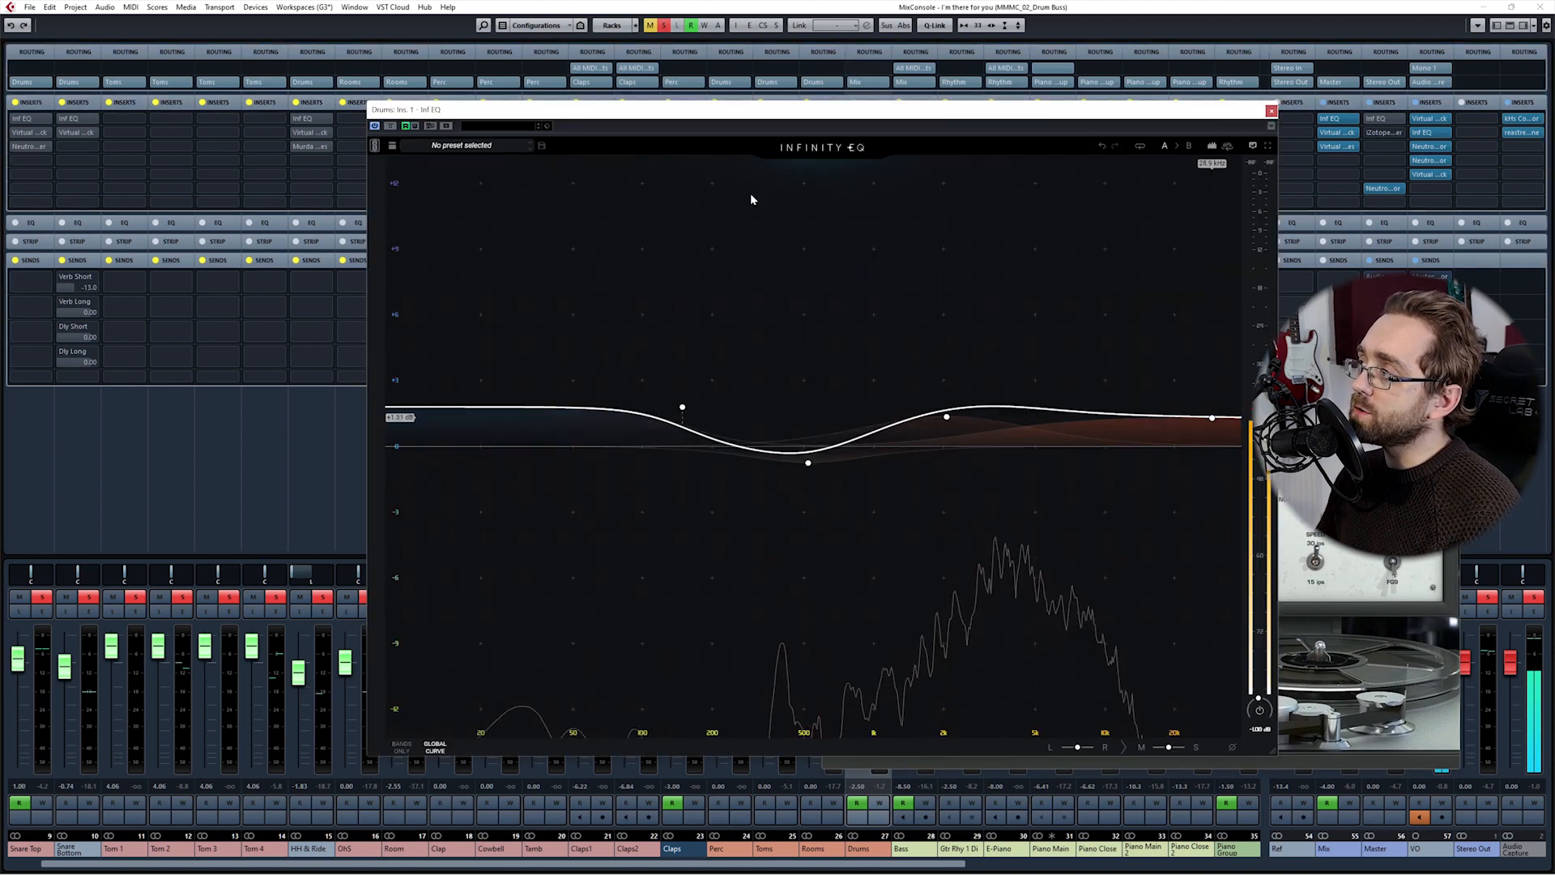
{"action": "left_click_drag", "start_coordinate": [871, 111], "coordinate": [447, 49]}
{"action": "left_click", "coordinate": [897, 132]}
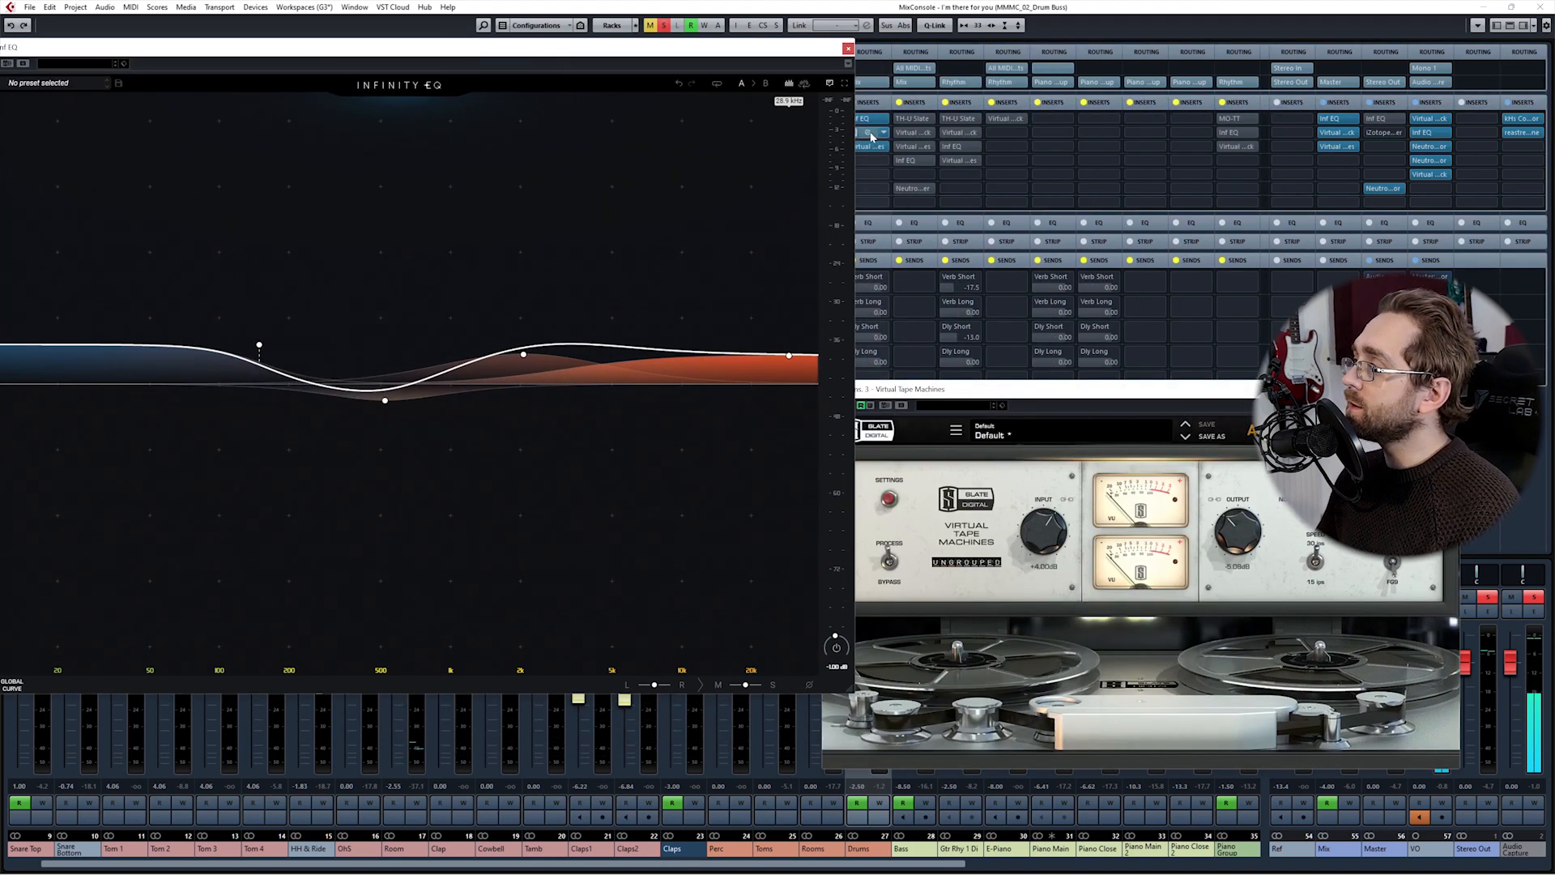
{"action": "left_click_drag", "start_coordinate": [690, 164], "coordinate": [898, 193]}
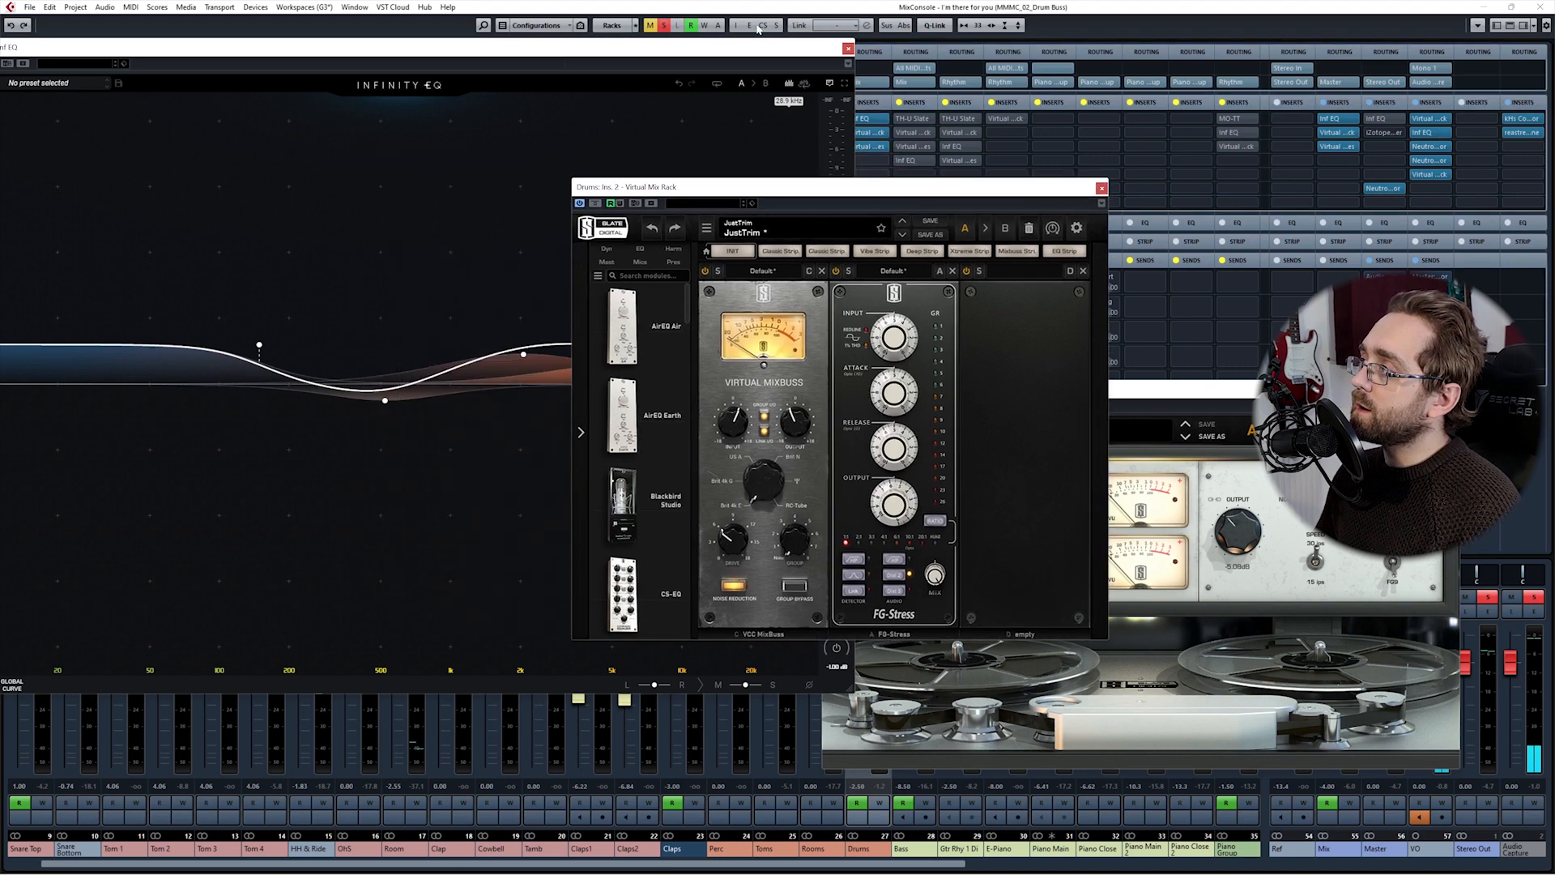
{"action": "left_click_drag", "start_coordinate": [713, 49], "coordinate": [851, 111]}
{"action": "left_click_drag", "start_coordinate": [987, 767], "coordinate": [790, 549]}
{"action": "left_click_drag", "start_coordinate": [611, 119], "coordinate": [603, 140]}
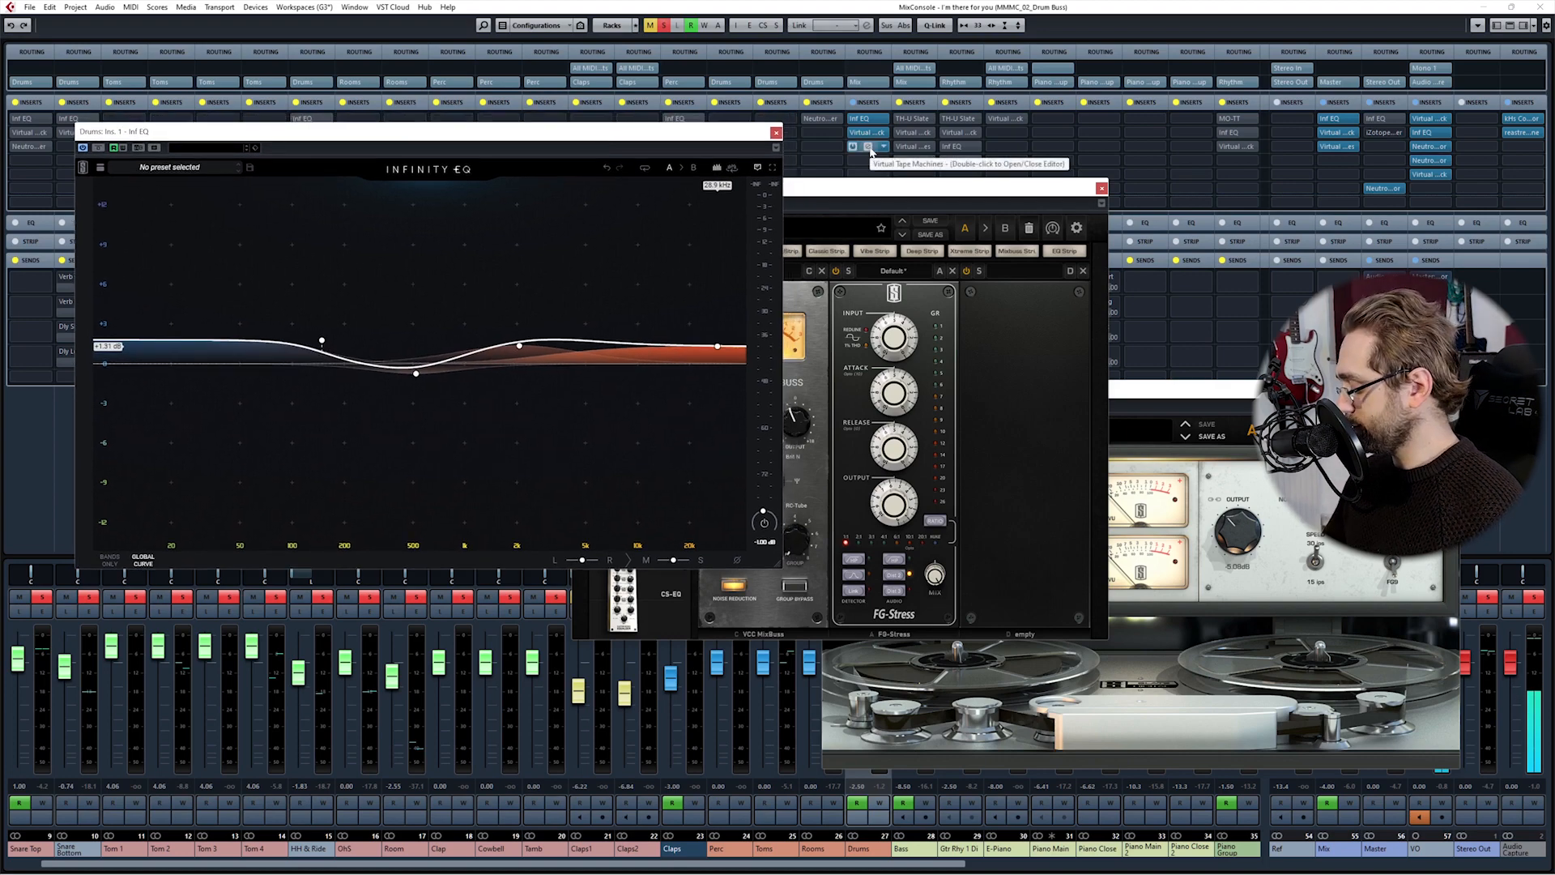
Step: Play the drums and compare the bus with its whole insert chain bypassed and active, leaving it active
{"action": "key", "text": "space"}
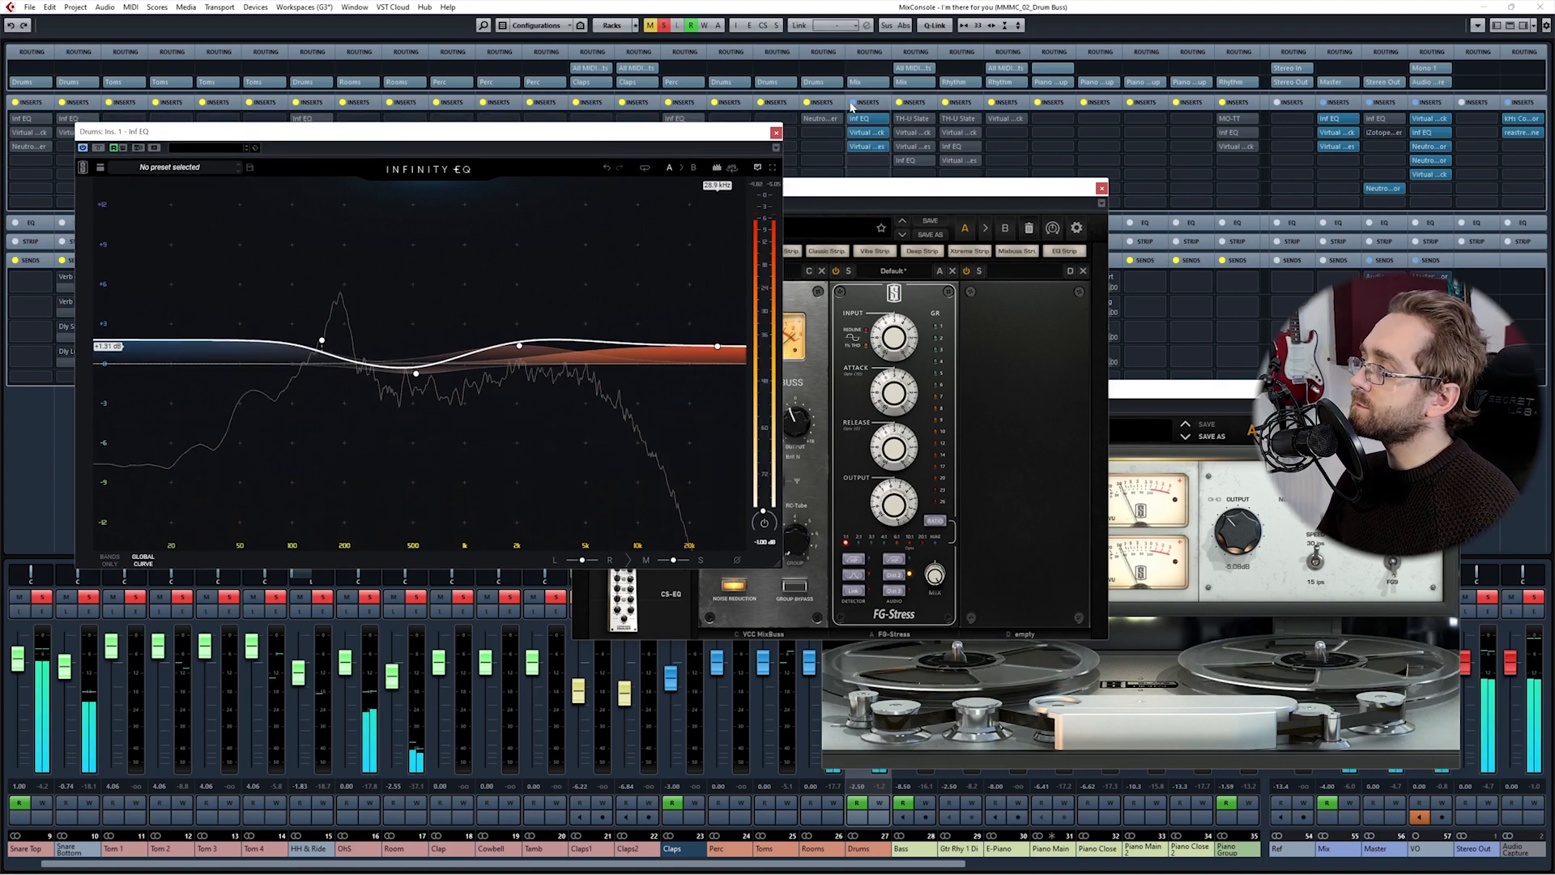
{"action": "left_click", "coordinate": [854, 103]}
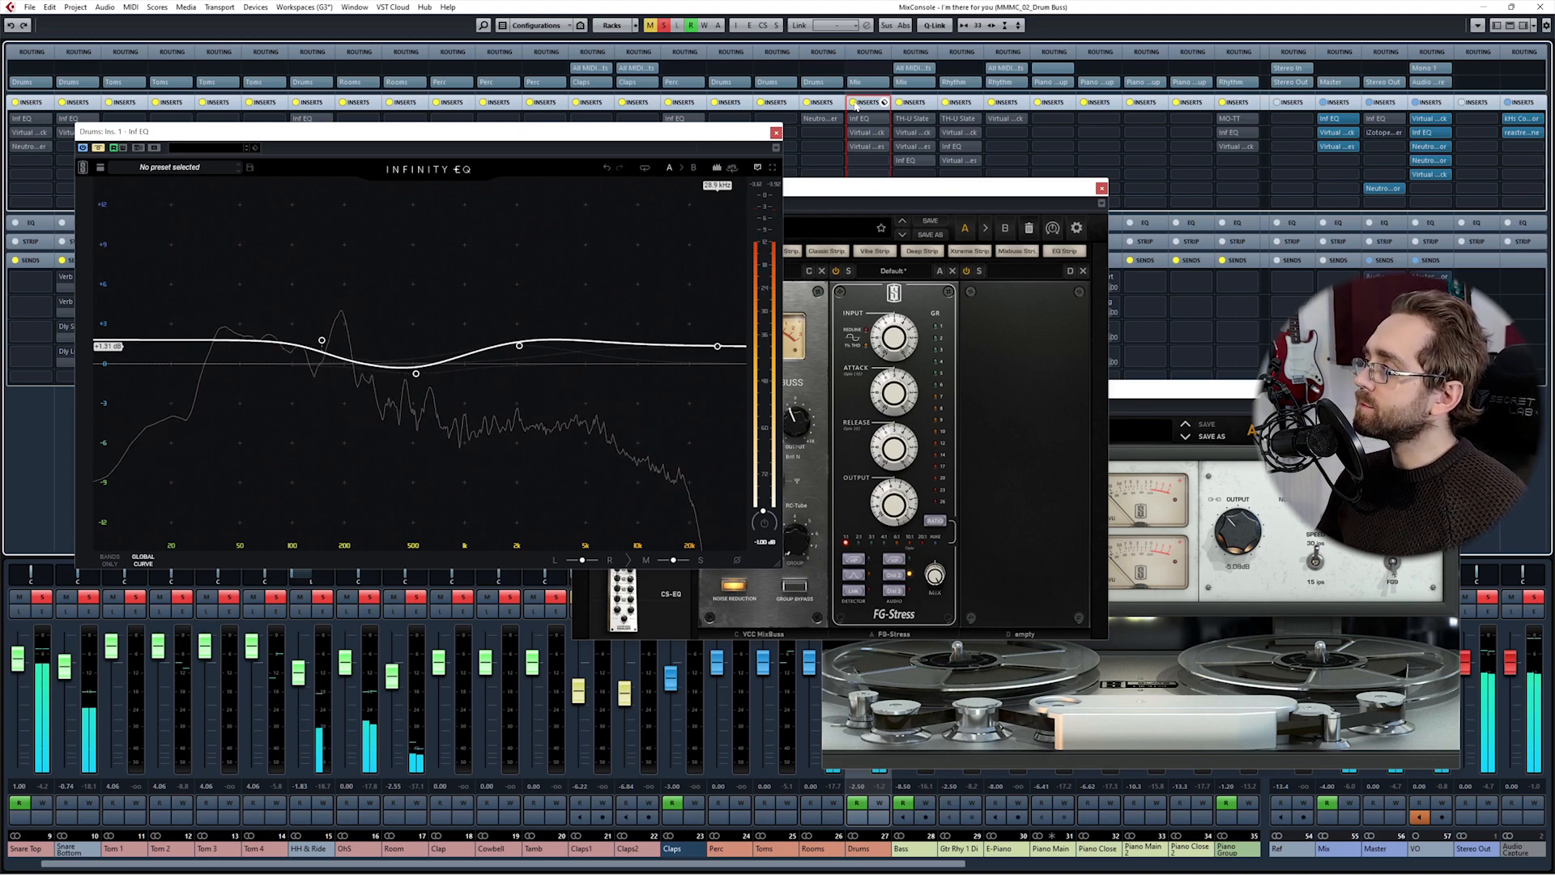
{"action": "left_click", "coordinate": [855, 103]}
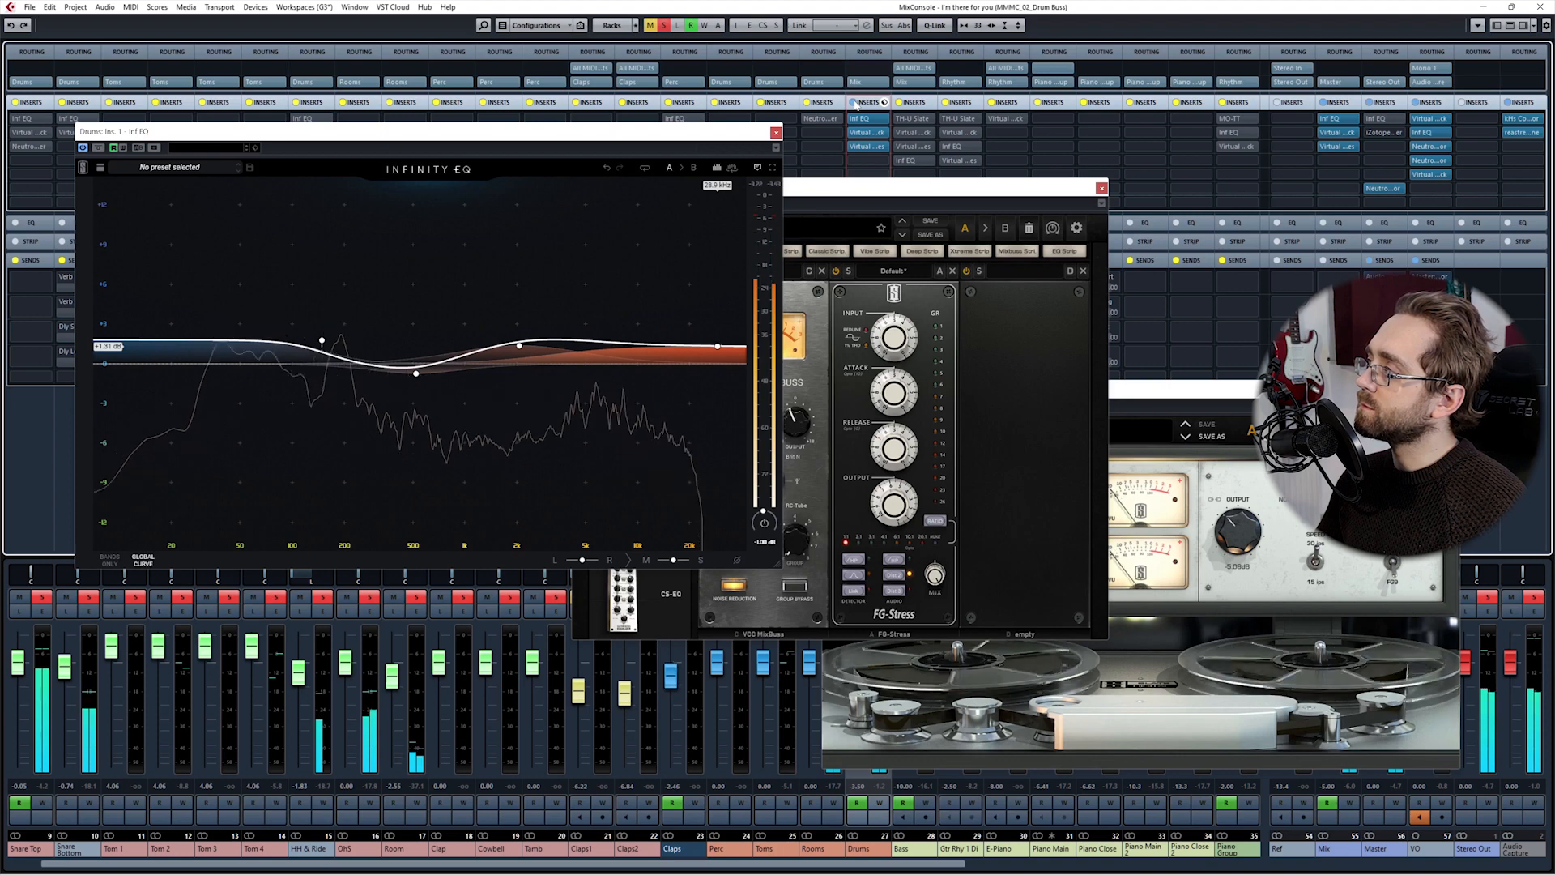
{"action": "left_click", "coordinate": [857, 104]}
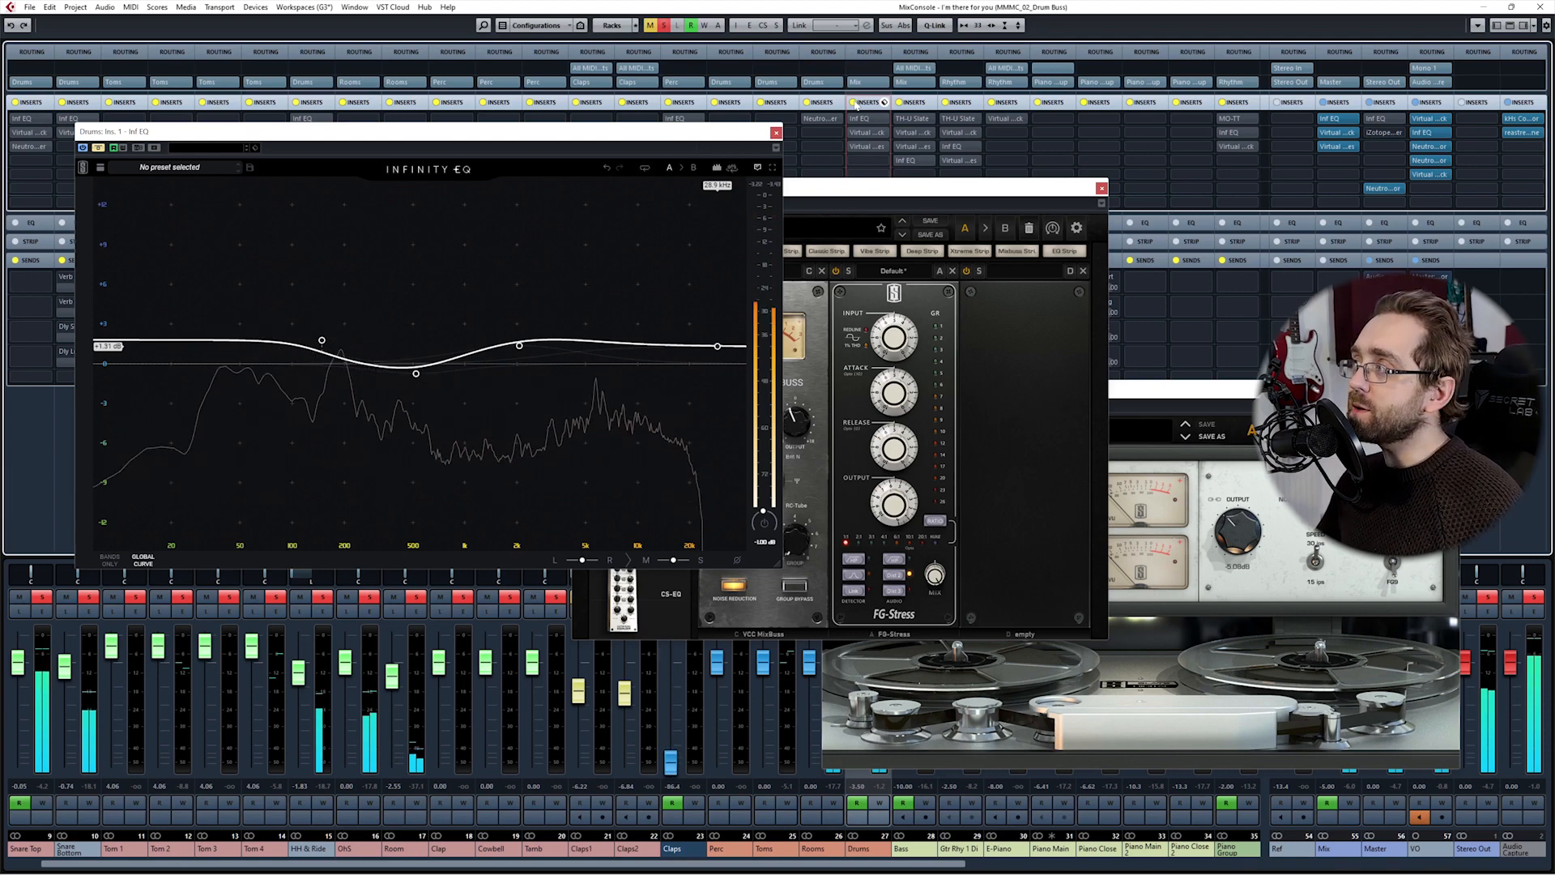
{"action": "left_click", "coordinate": [857, 103]}
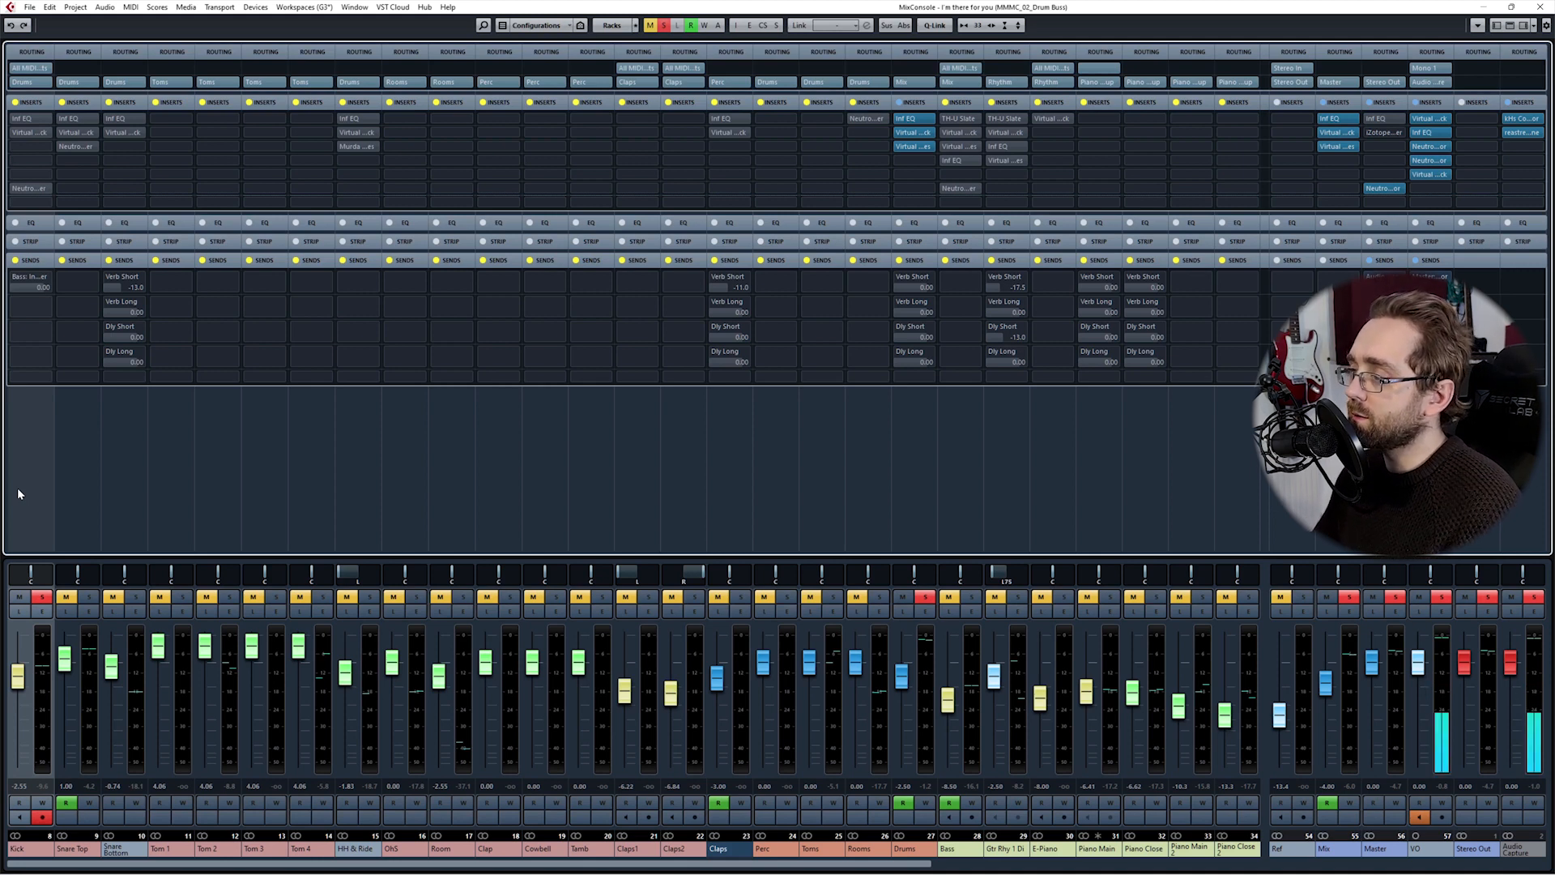
Step: Play the soloed Kick and compare its channel inserts bypassed and active, leaving them active
{"action": "key", "text": "space"}
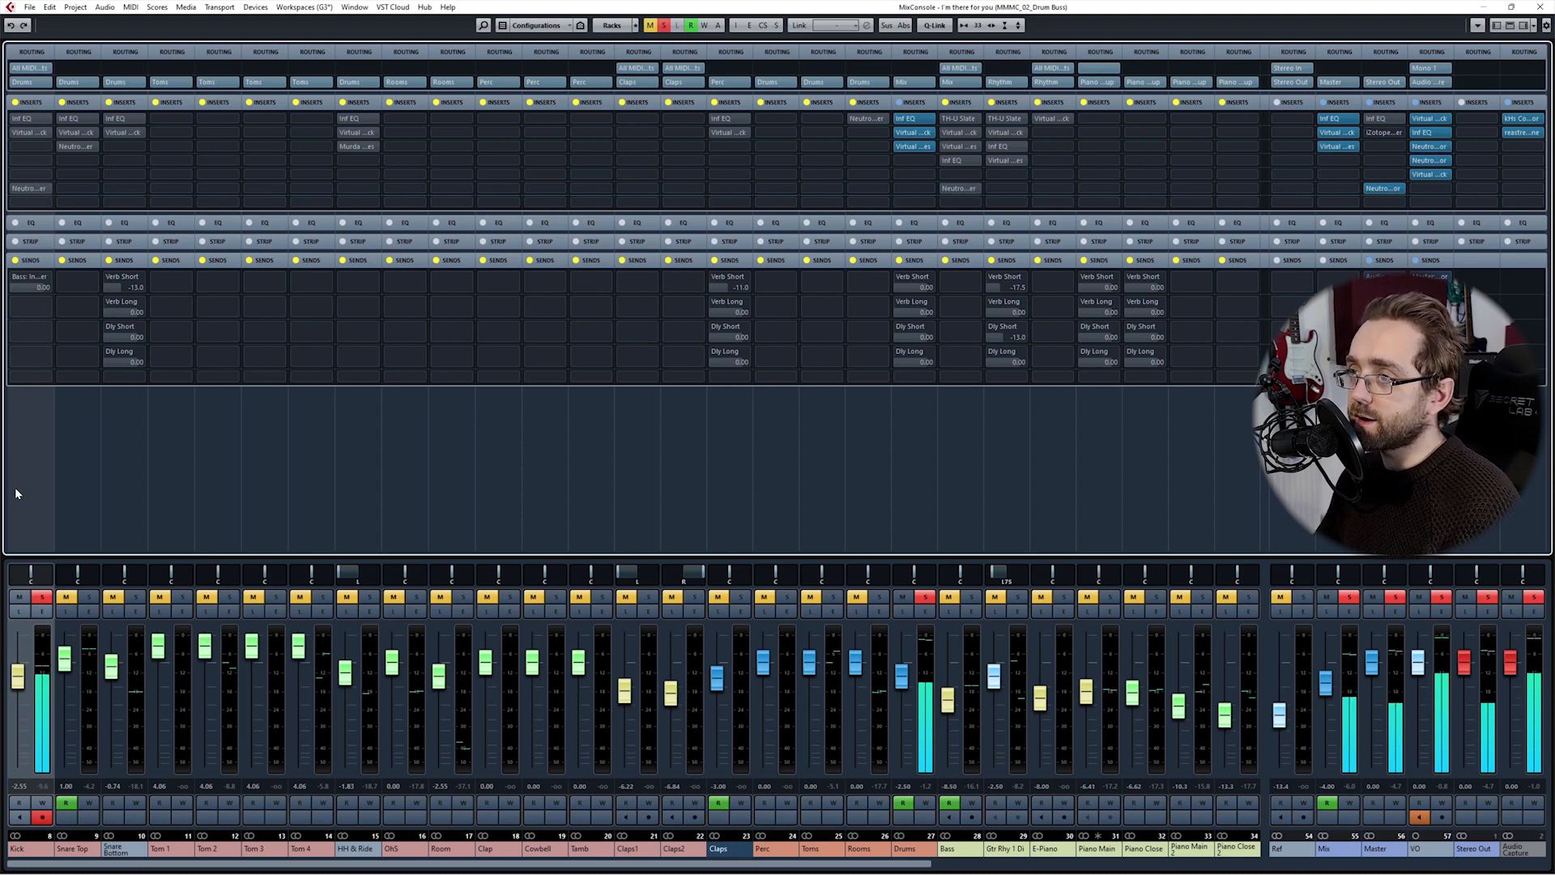
{"action": "left_click", "coordinate": [14, 103]}
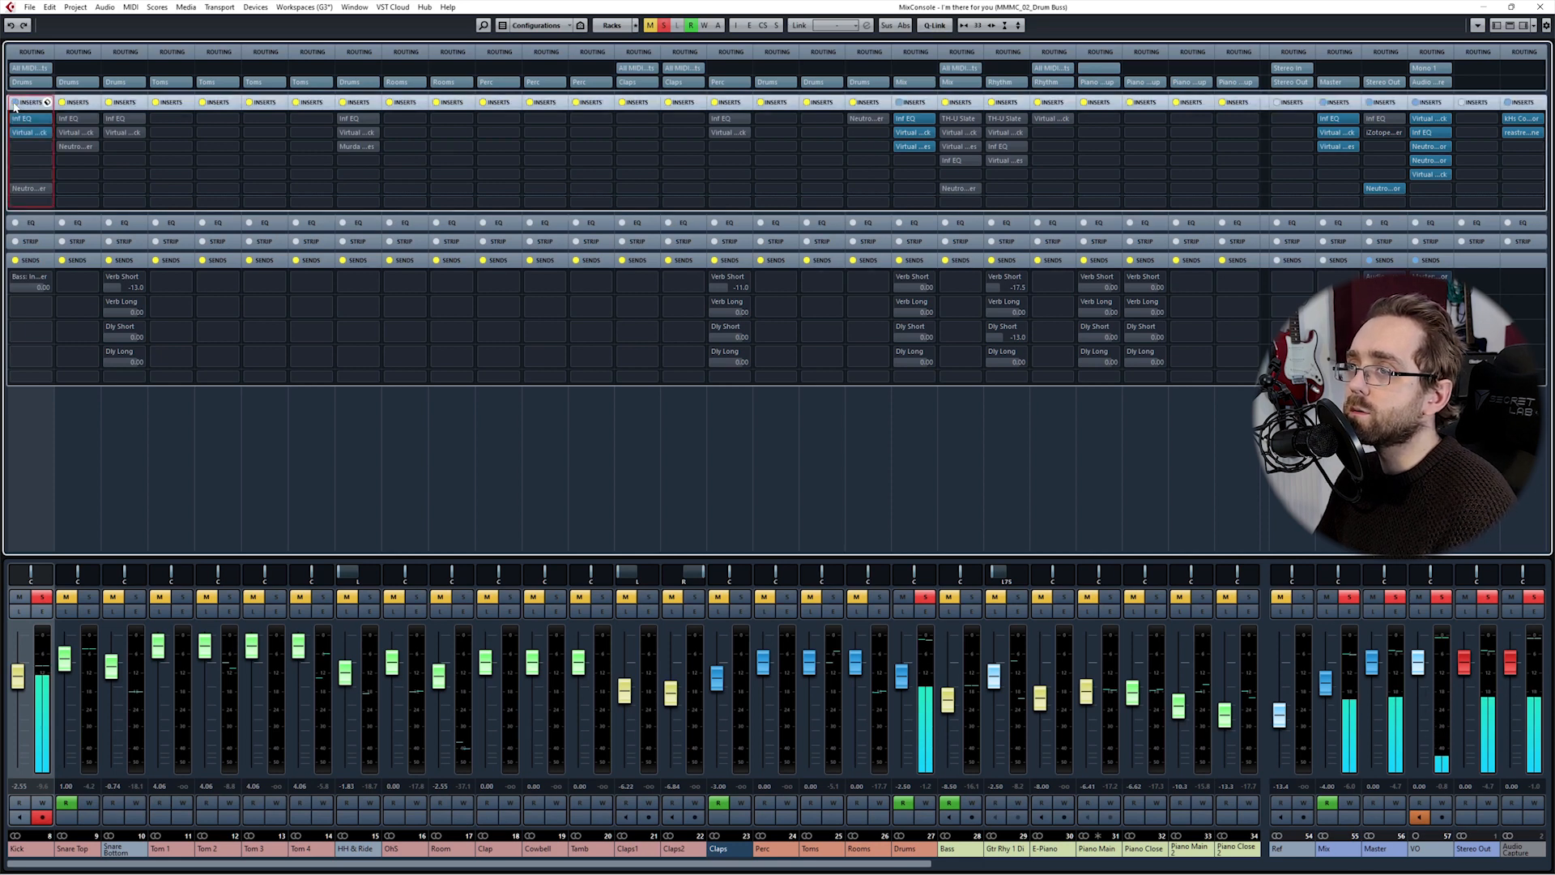
{"action": "left_click", "coordinate": [15, 103]}
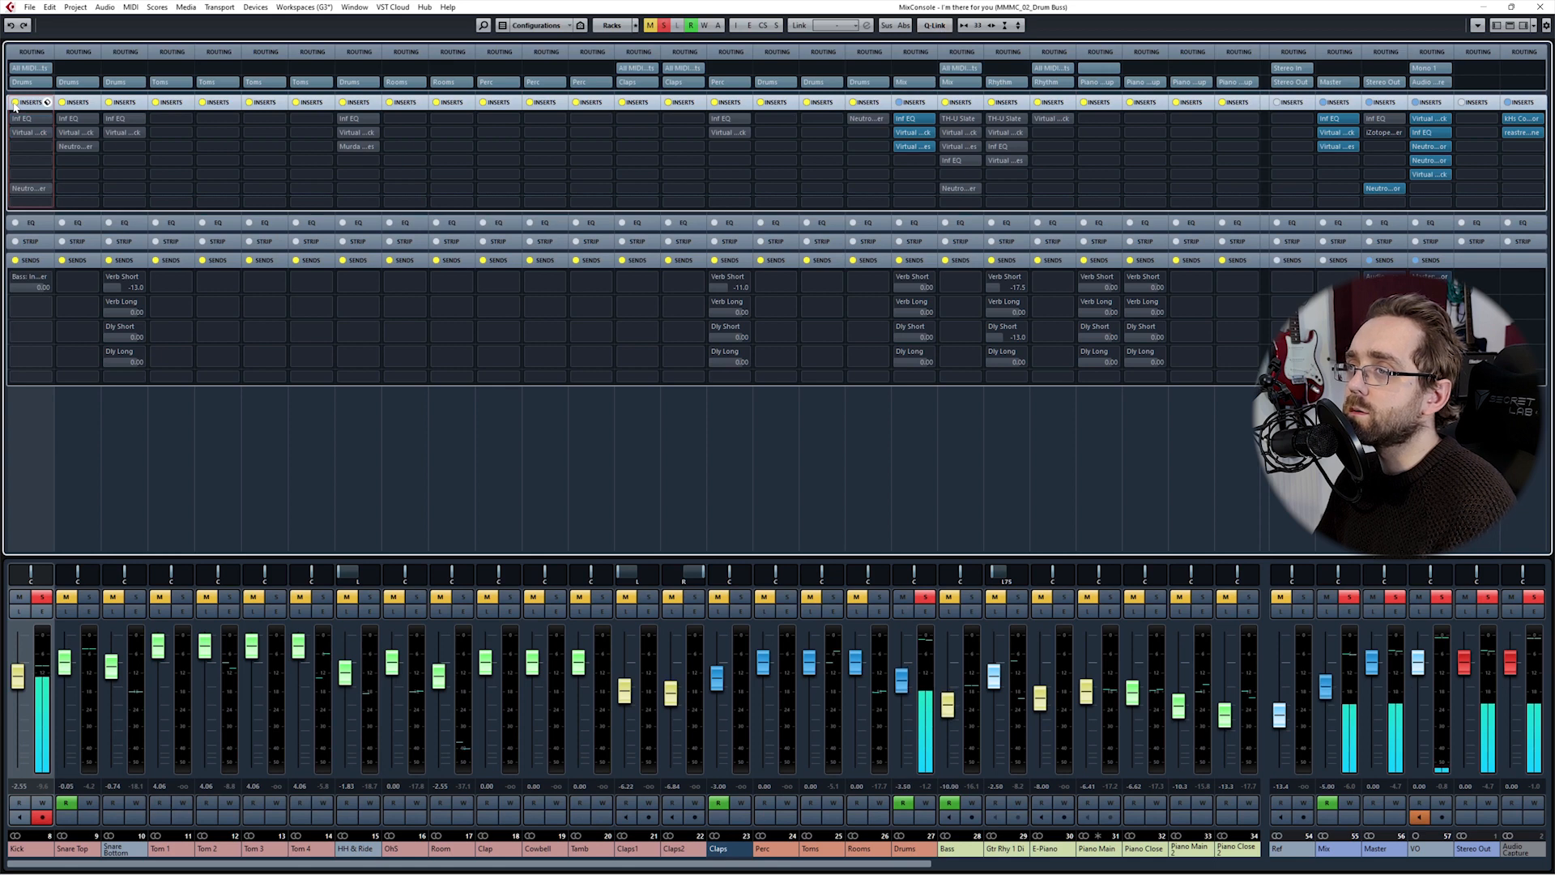
{"action": "left_click", "coordinate": [15, 103]}
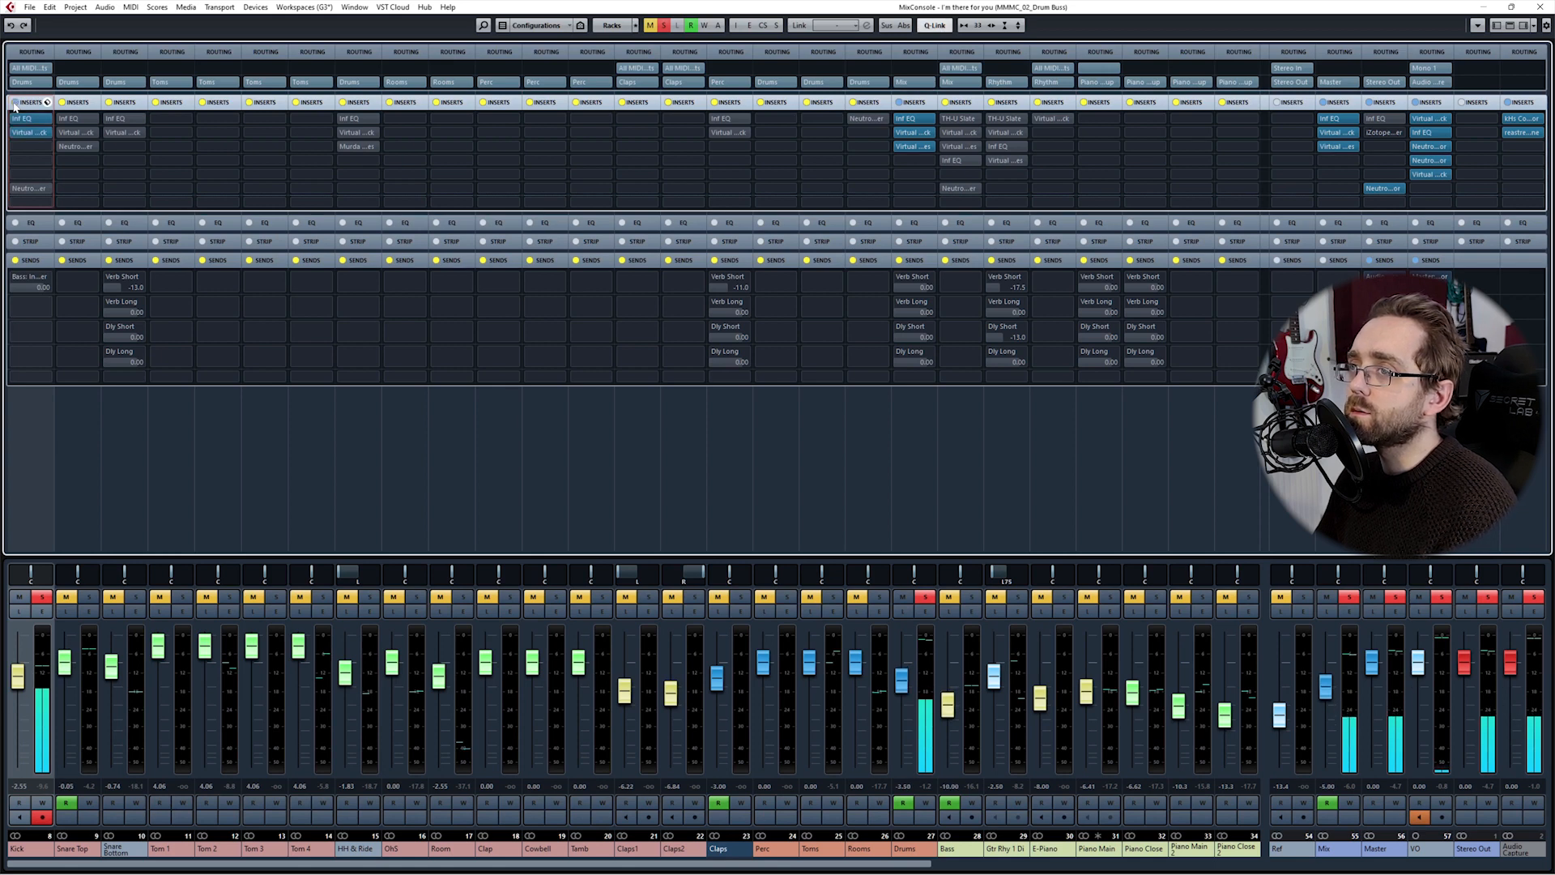
{"action": "mouse_move", "coordinate": [25, 191]}
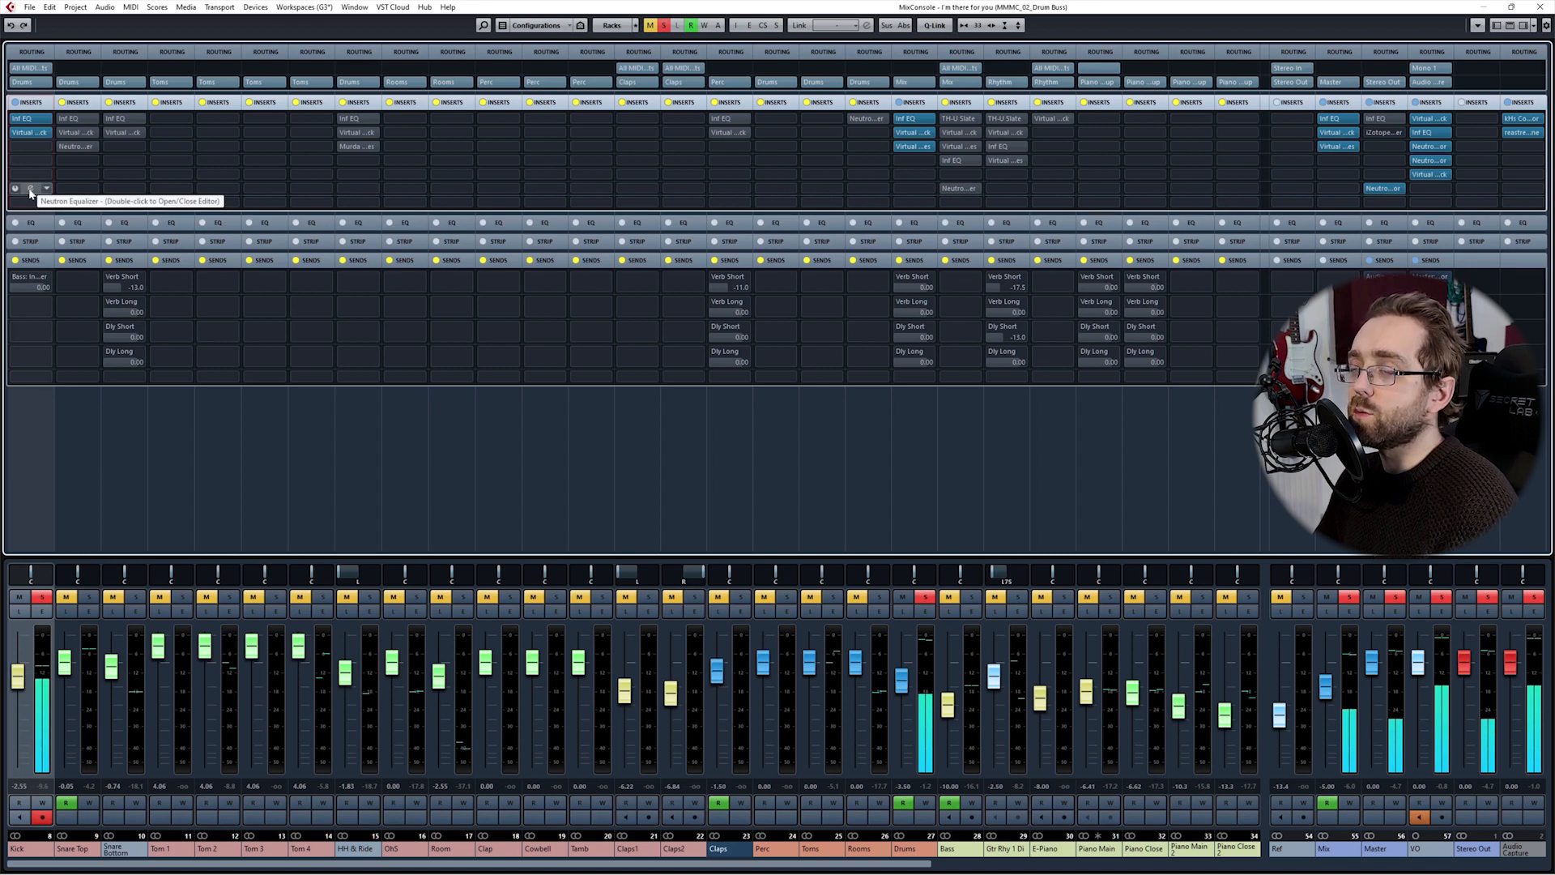
{"action": "left_click", "coordinate": [15, 103]}
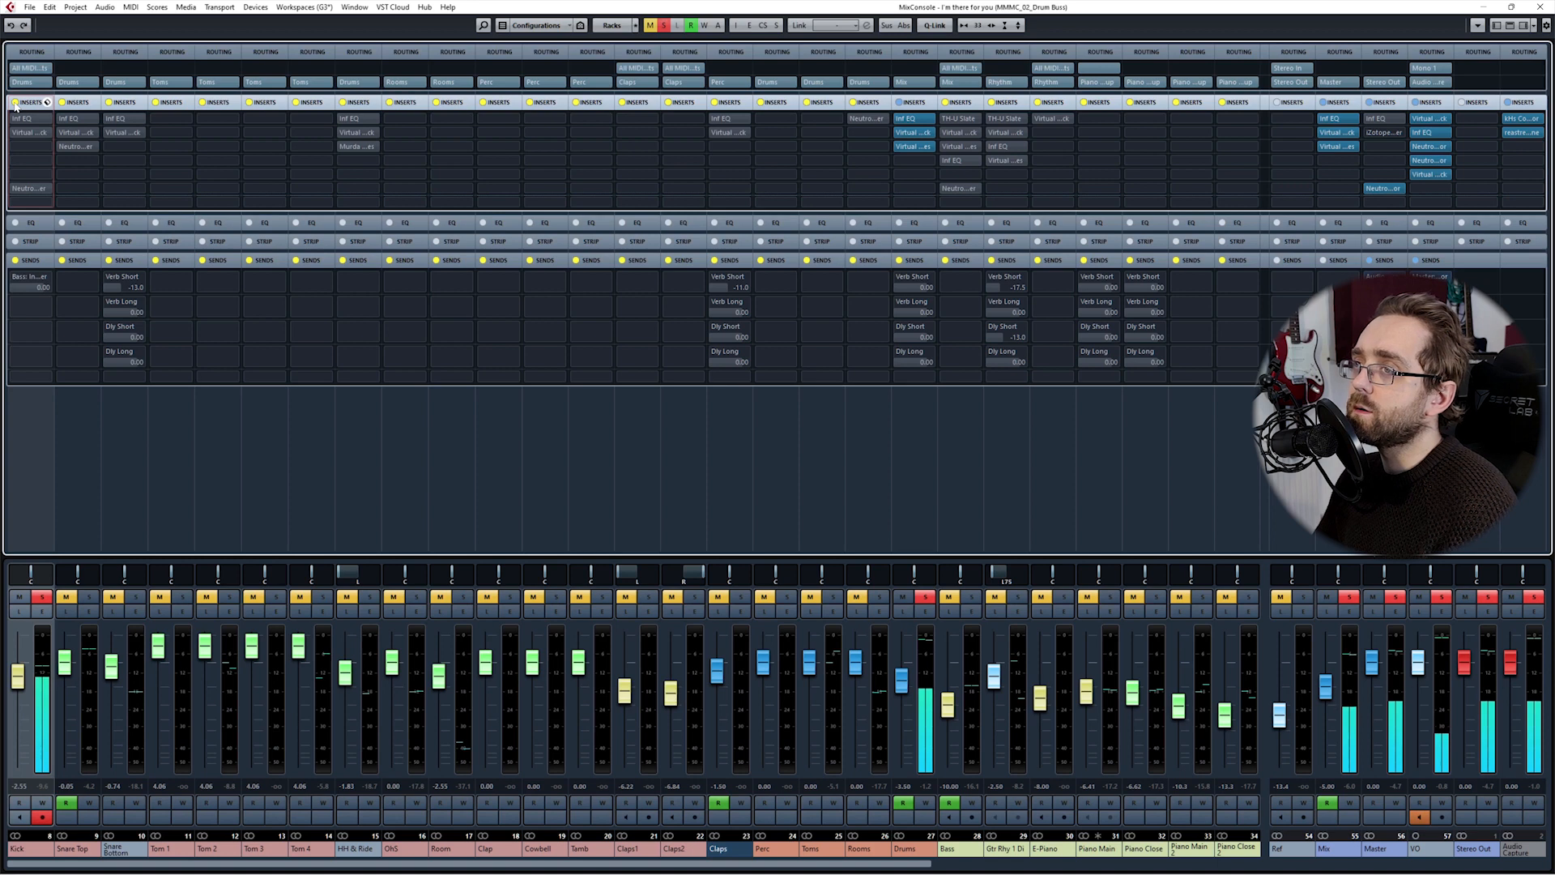
{"action": "left_click", "coordinate": [15, 103]}
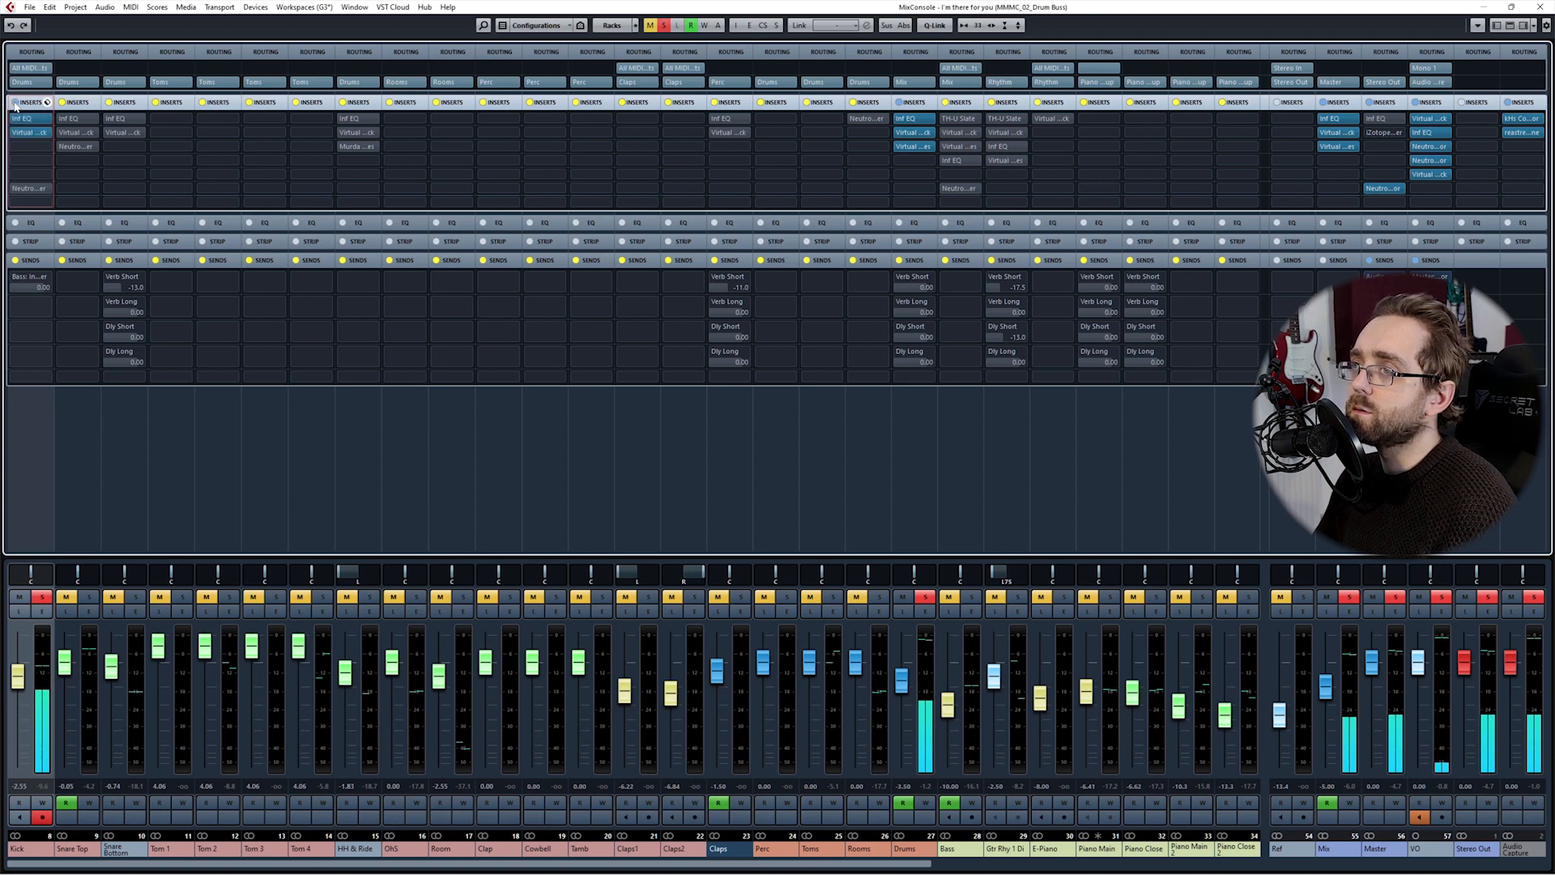
Step: Switch the solo from the Kick channel to the Drums bus, and select the Kick channel again
{"action": "left_click", "coordinate": [15, 470]}
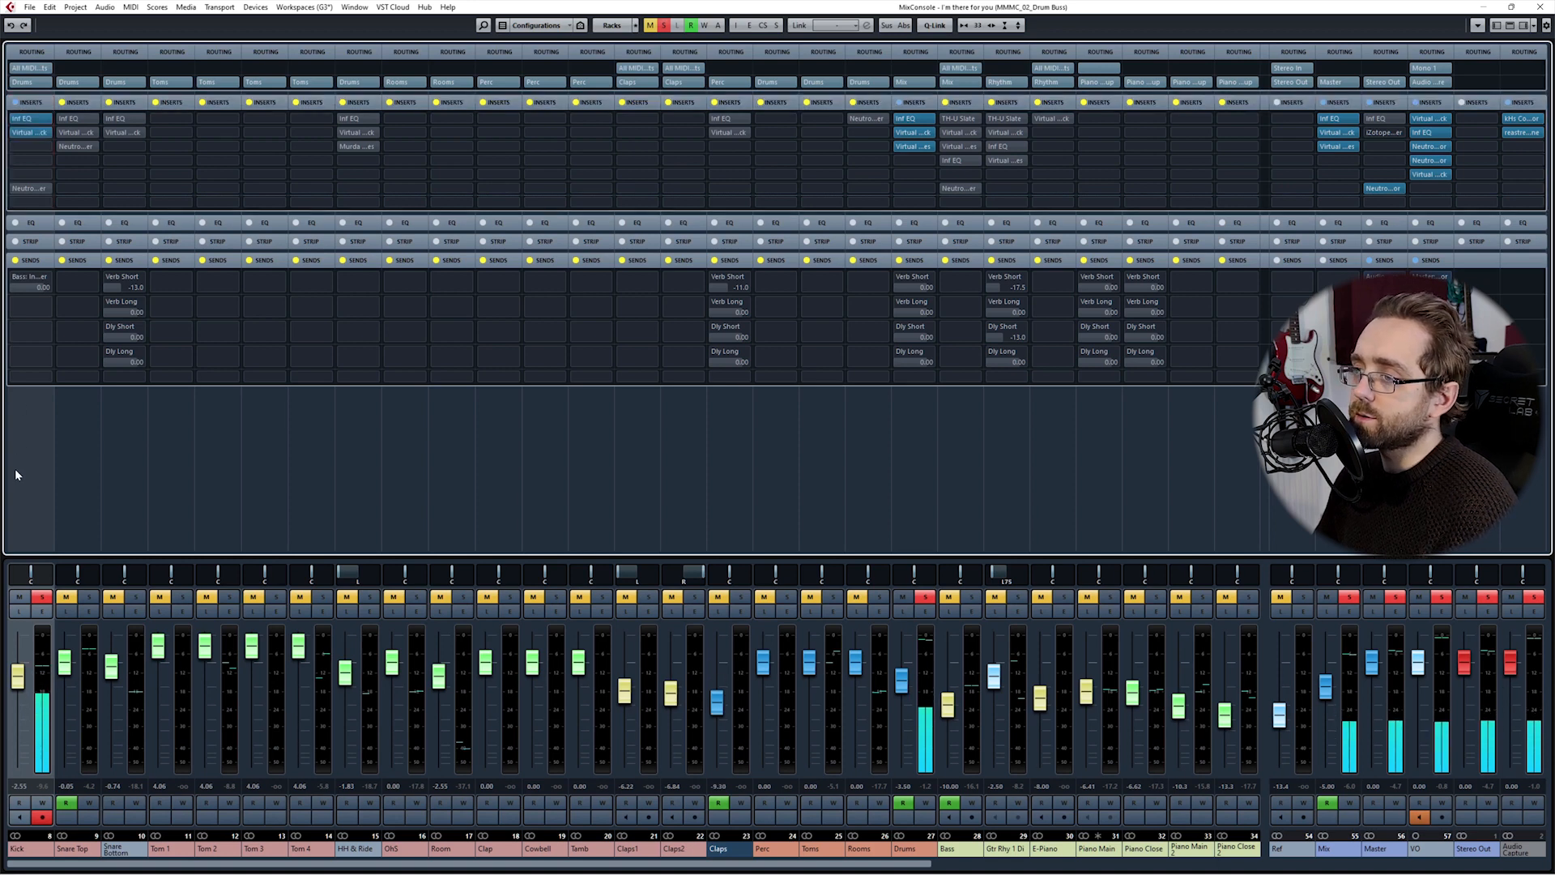
{"action": "key", "text": "s"}
{"action": "left_click", "coordinate": [913, 506]}
{"action": "key", "text": "s"}
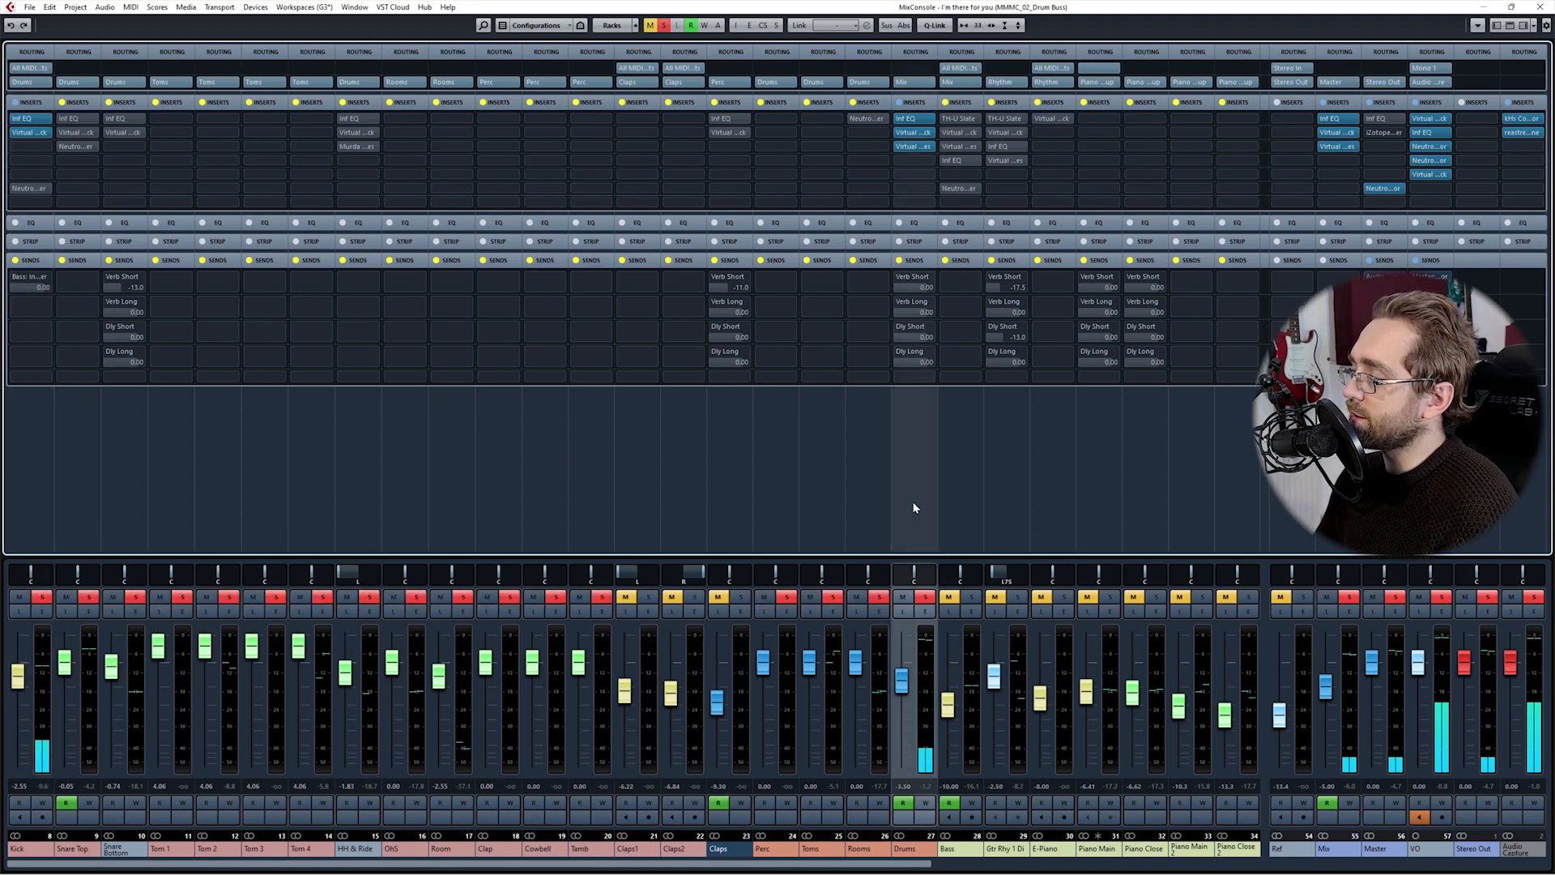
{"action": "left_click", "coordinate": [25, 475]}
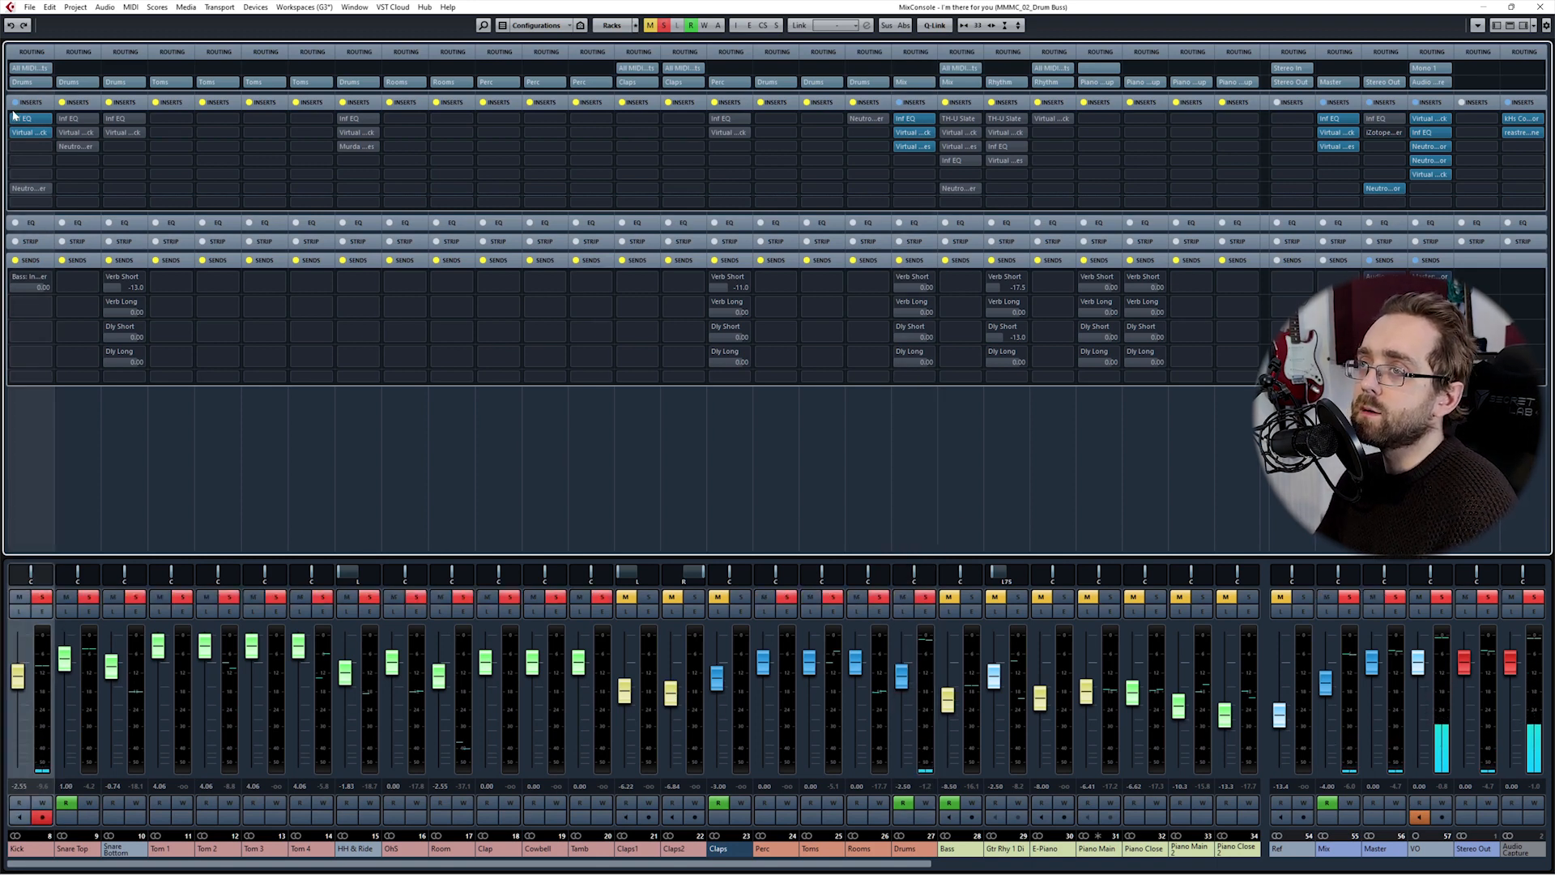
Step: Open the Kick's Infinity EQ, play the drums and compare the EQ bypassed and active, leaving it active
{"action": "left_click", "coordinate": [36, 118]}
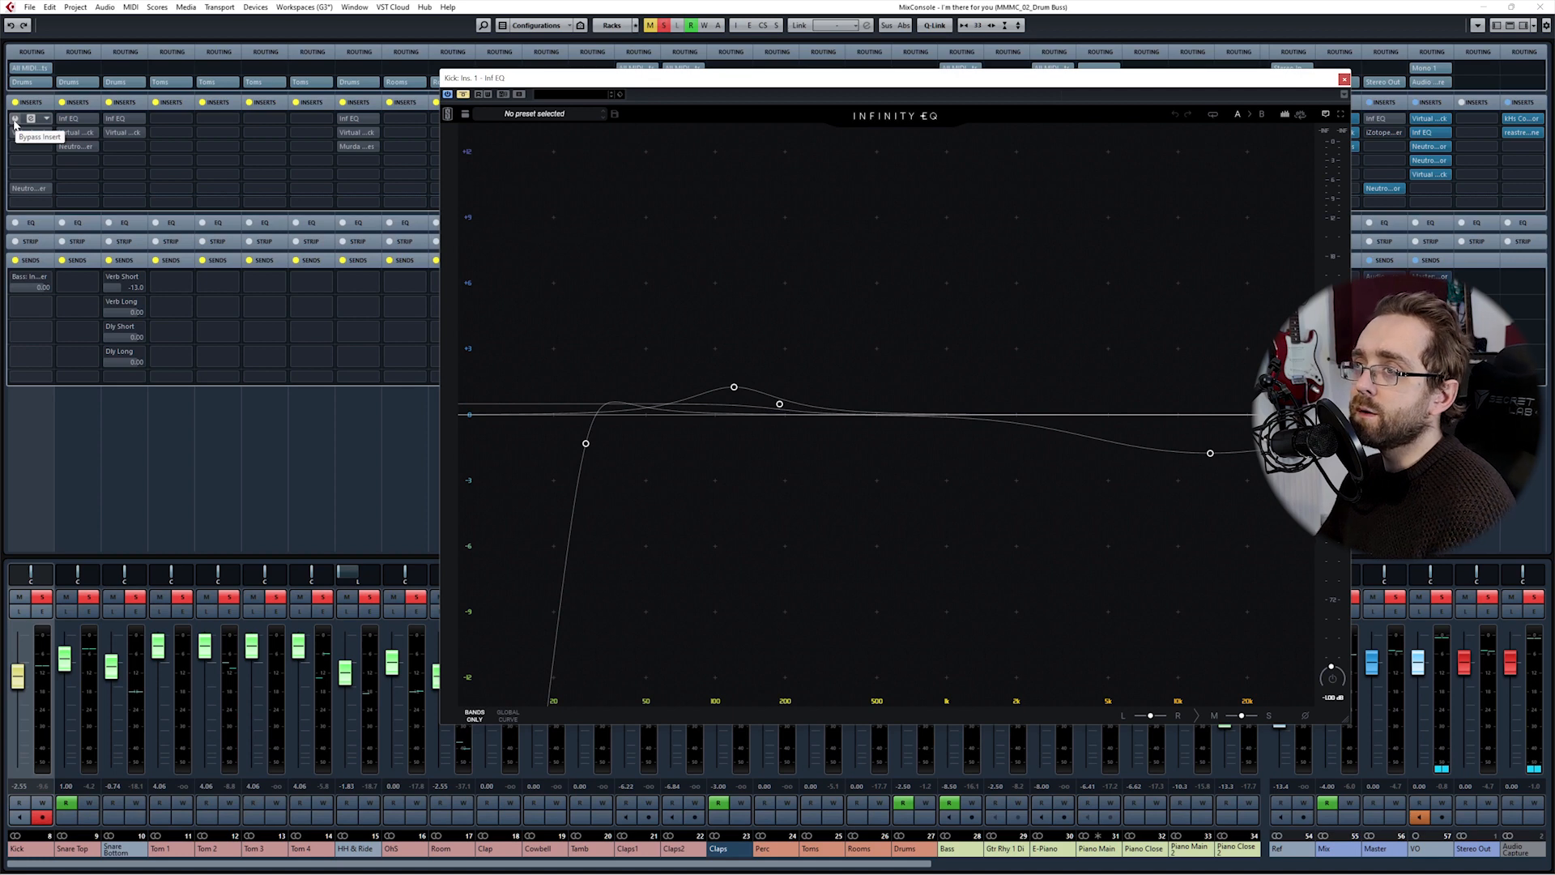
{"action": "left_click_drag", "start_coordinate": [773, 78], "coordinate": [700, 74]}
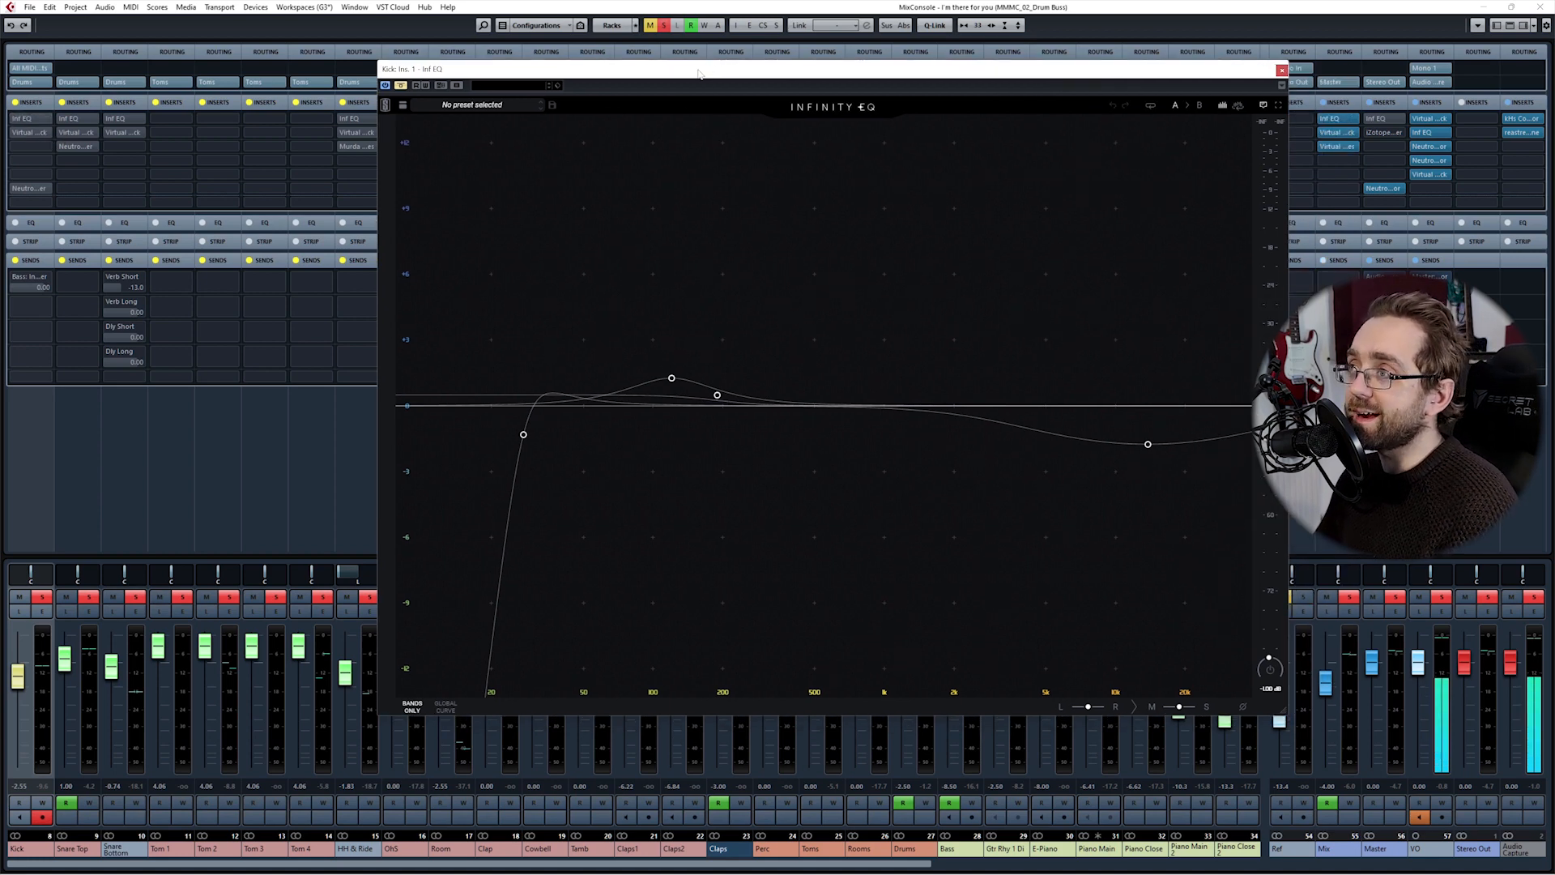
{"action": "key", "text": "space"}
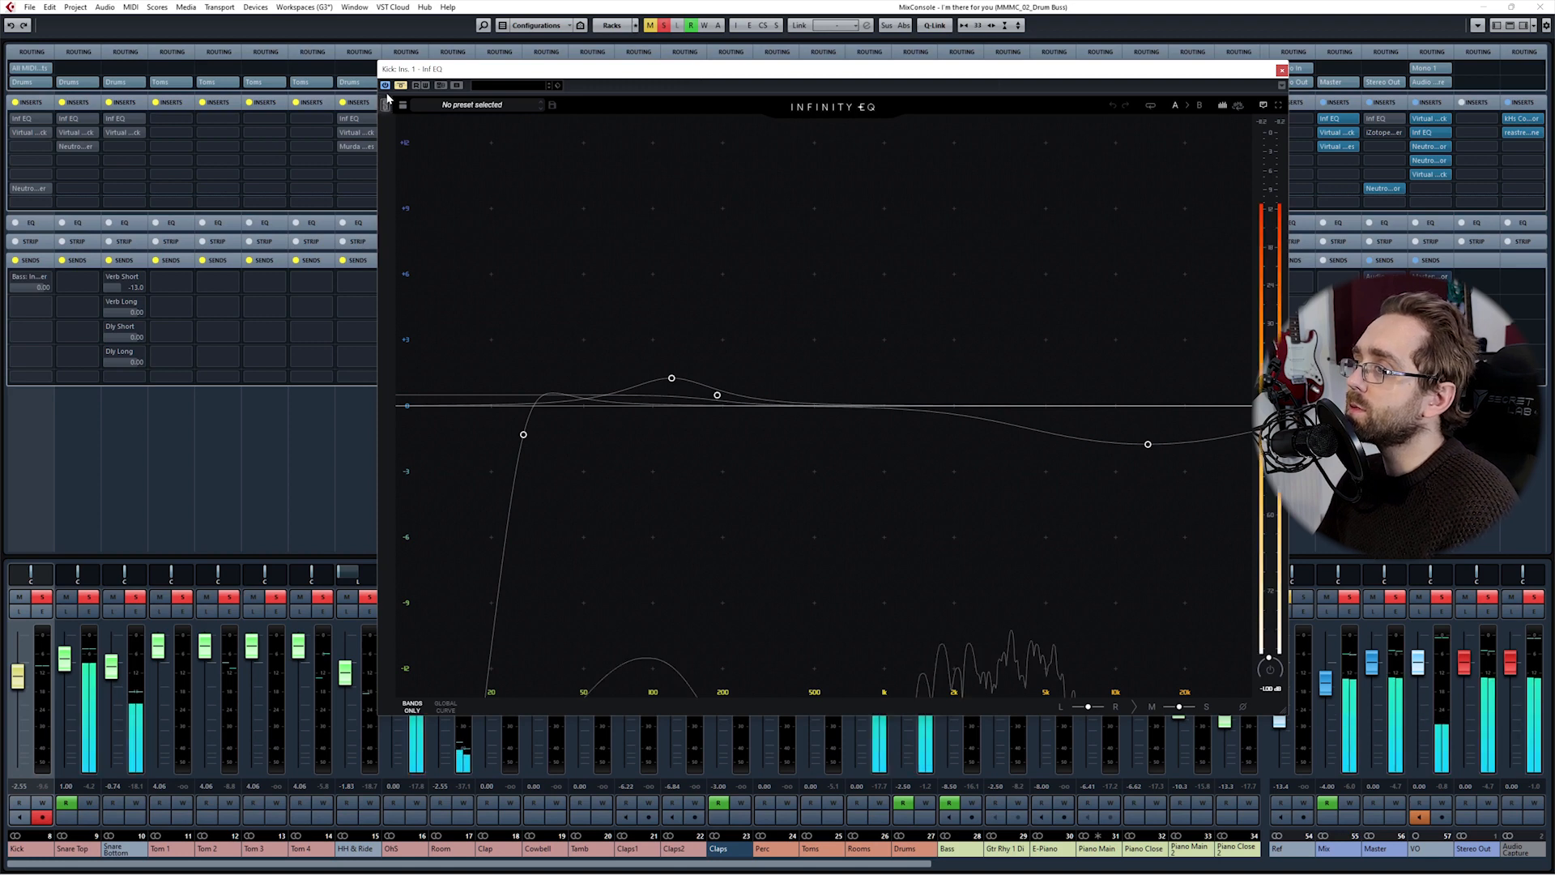
{"action": "left_click_drag", "start_coordinate": [436, 73], "coordinate": [426, 78]}
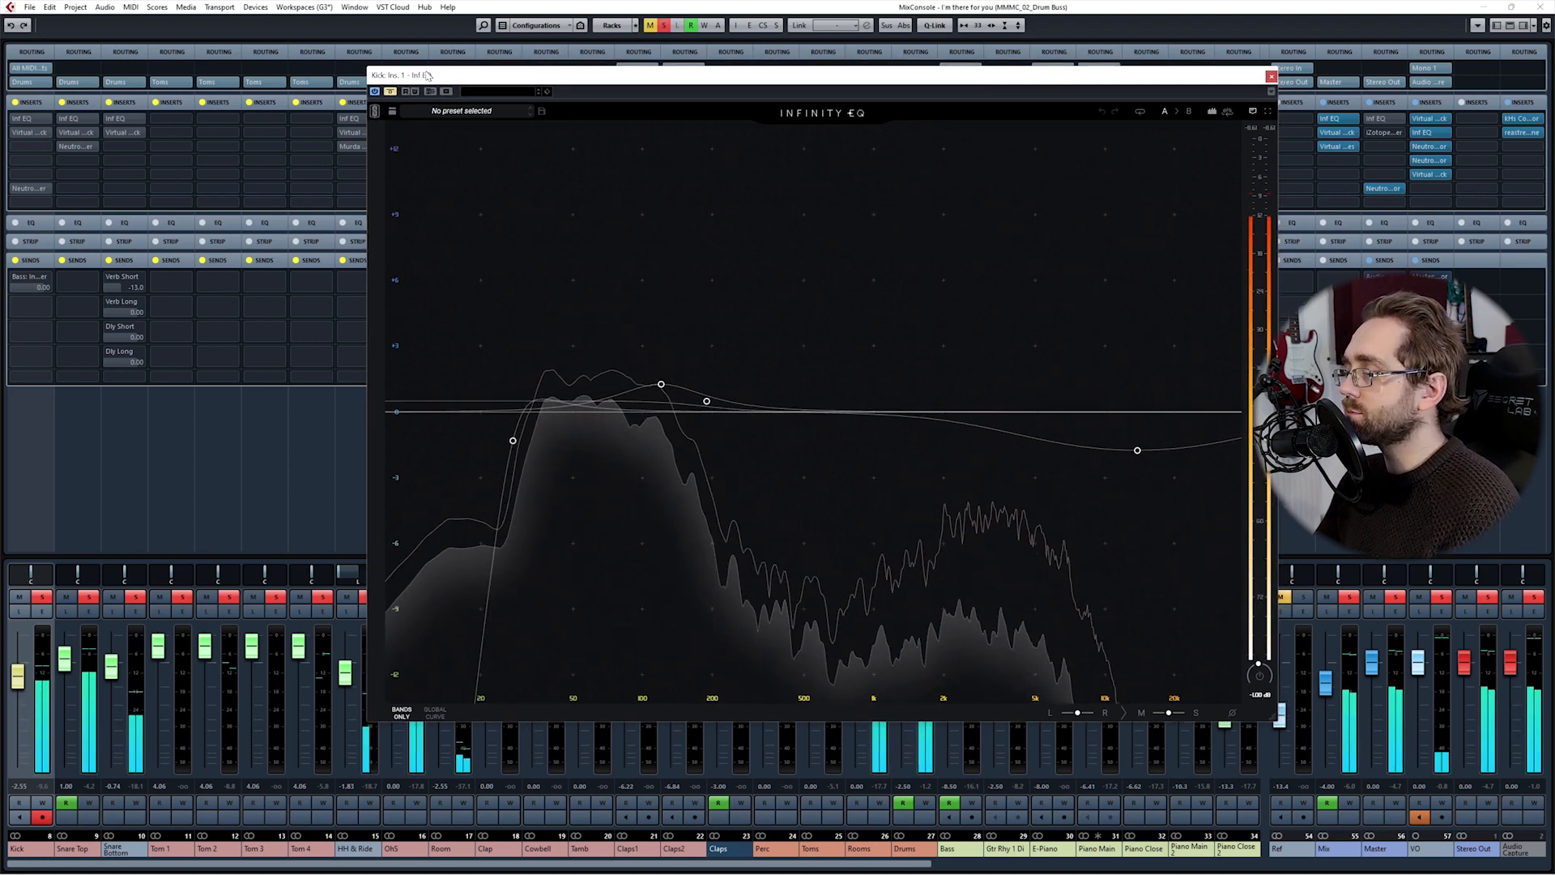
{"action": "left_click", "coordinate": [390, 91]}
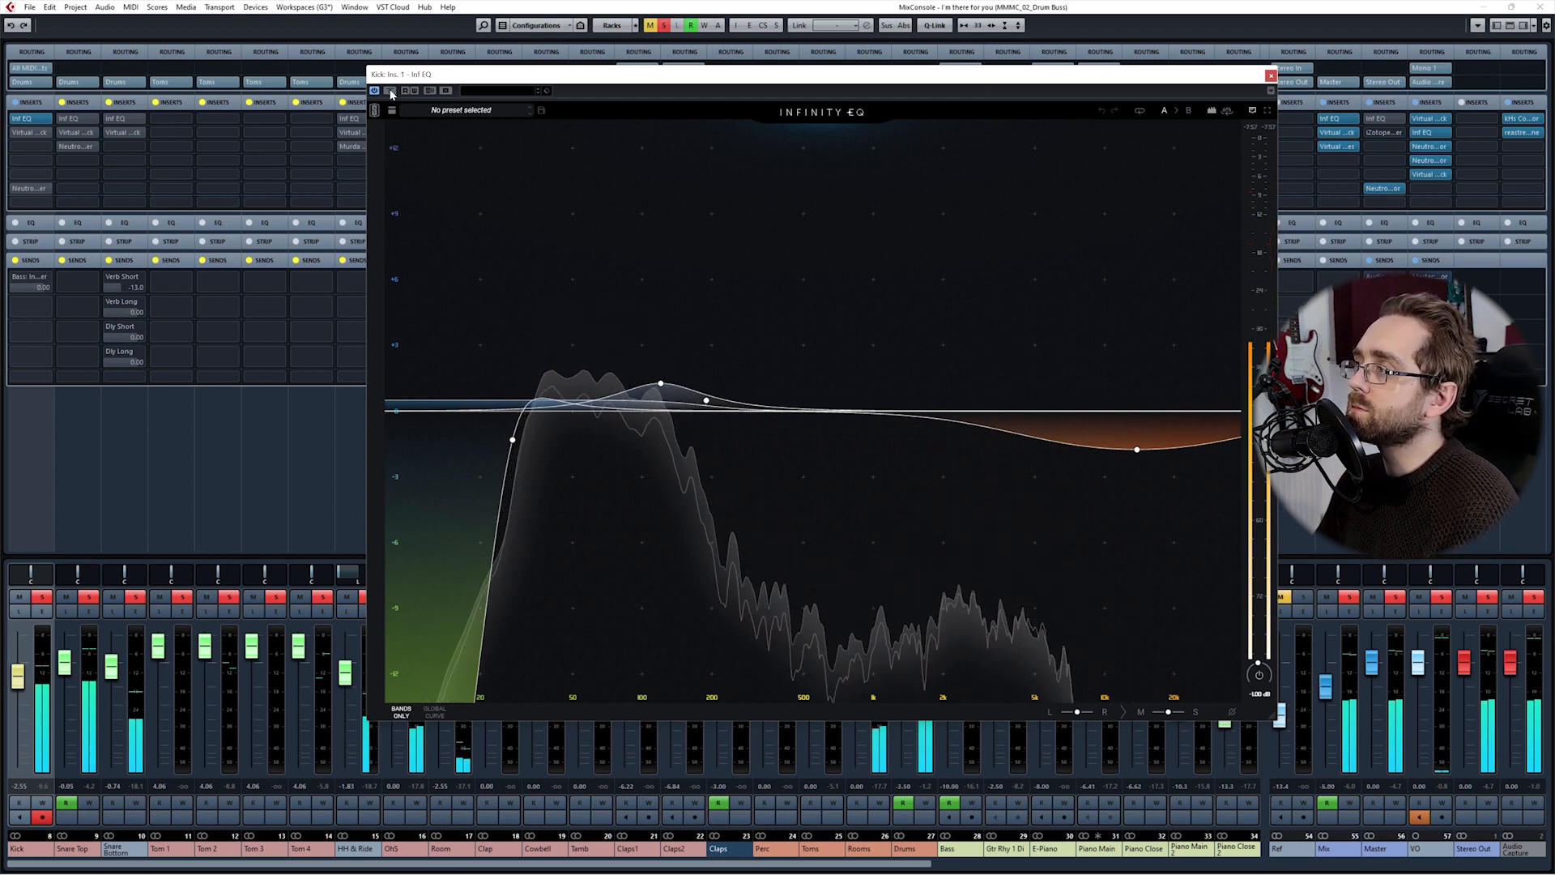
{"action": "left_click", "coordinate": [391, 92]}
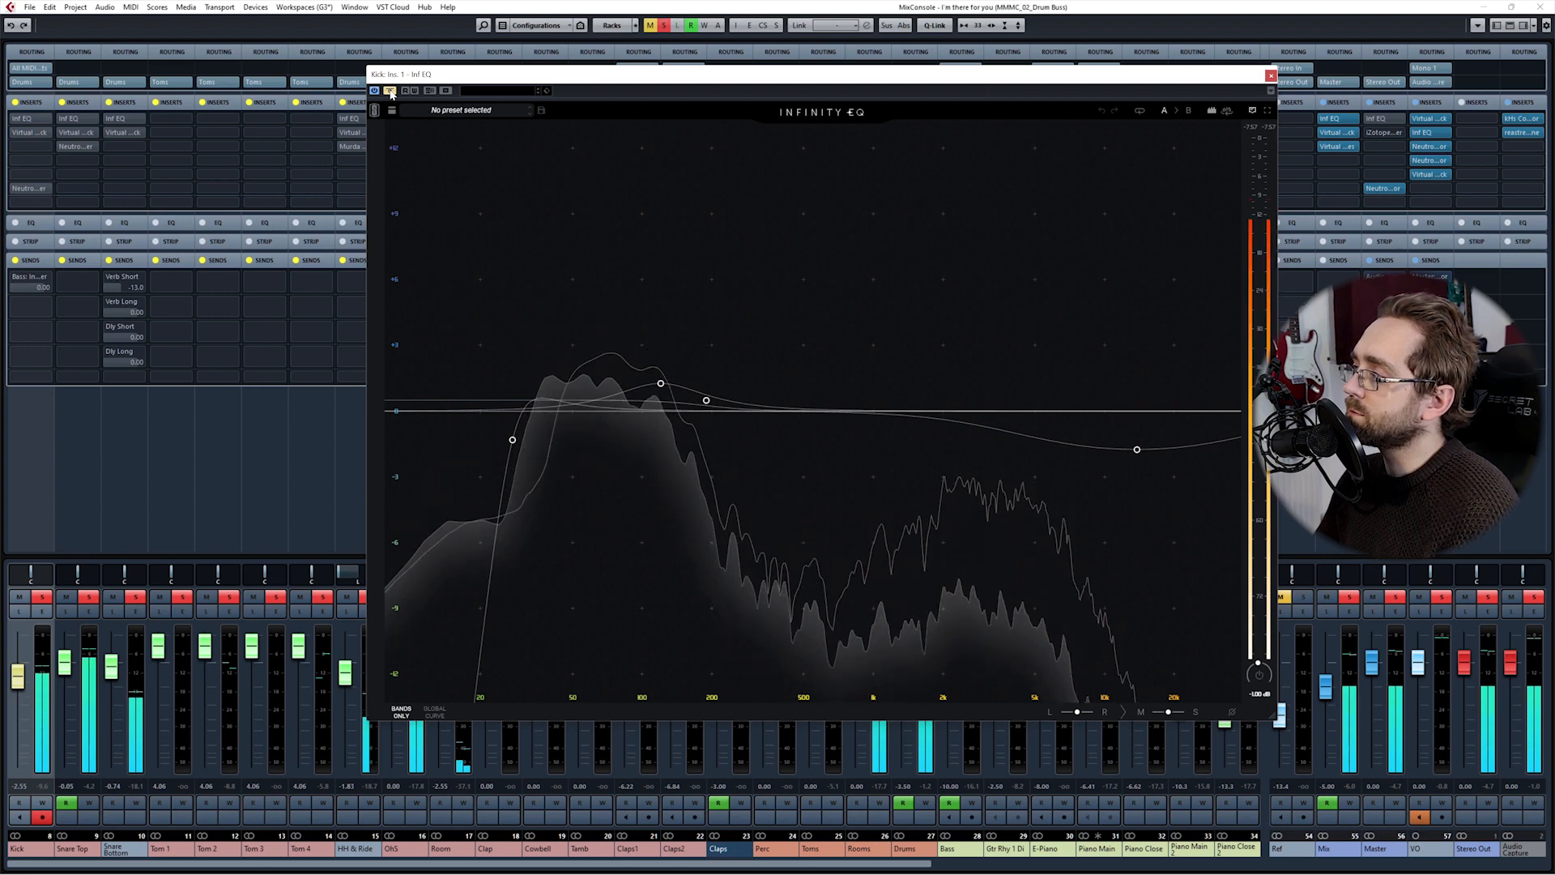
{"action": "left_click", "coordinate": [390, 91]}
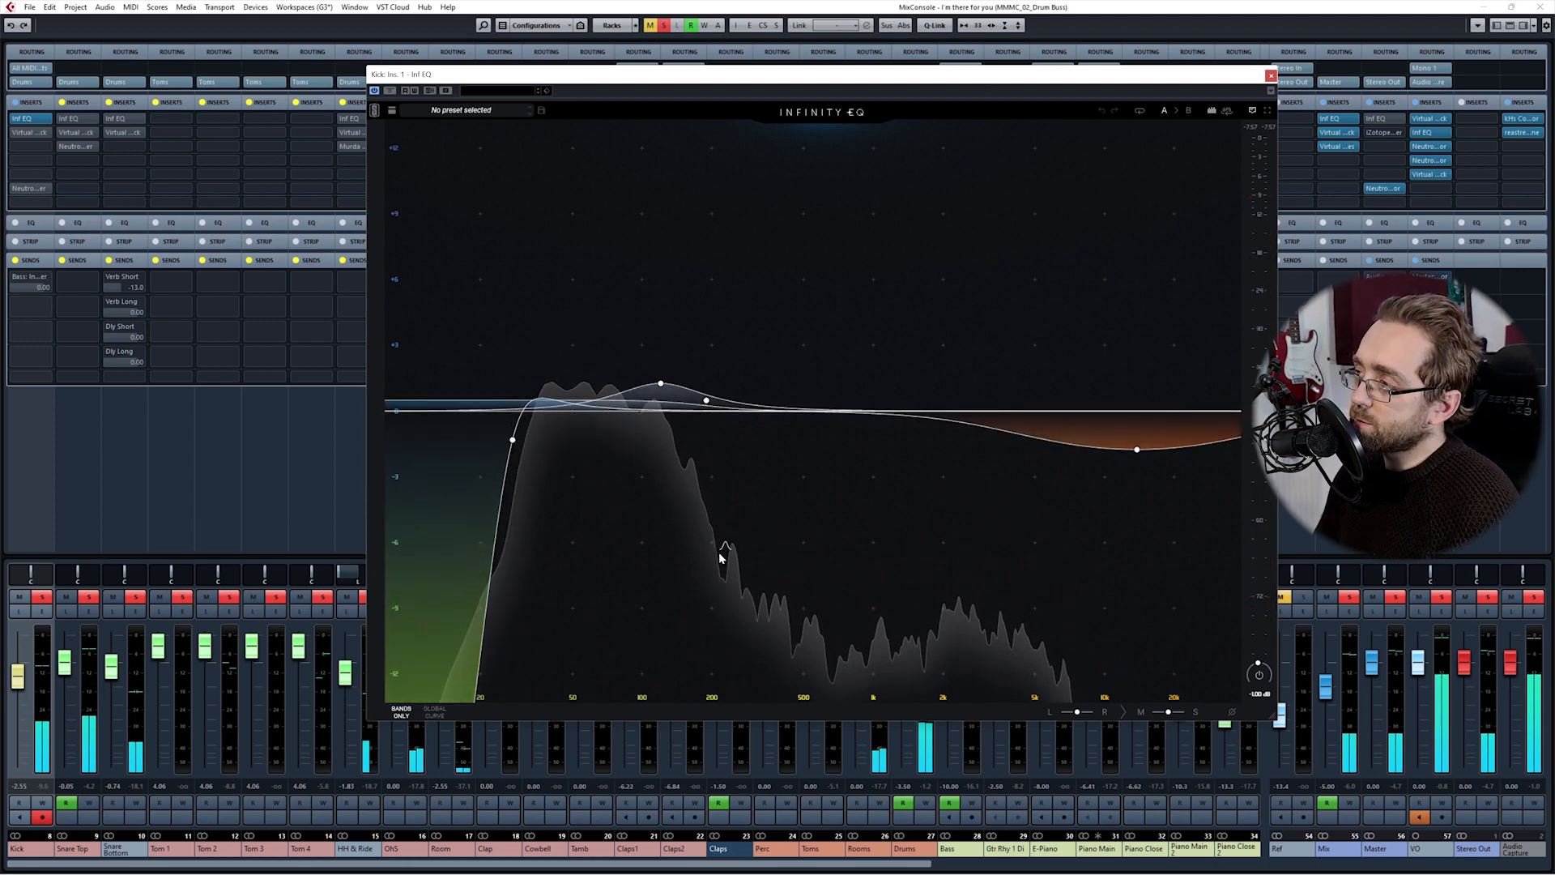
Step: Inspect the Kick EQ's low-cut and low-shelf bands, and switch the solo from the Drums bus to the Kick channel
{"action": "left_click", "coordinate": [511, 441]}
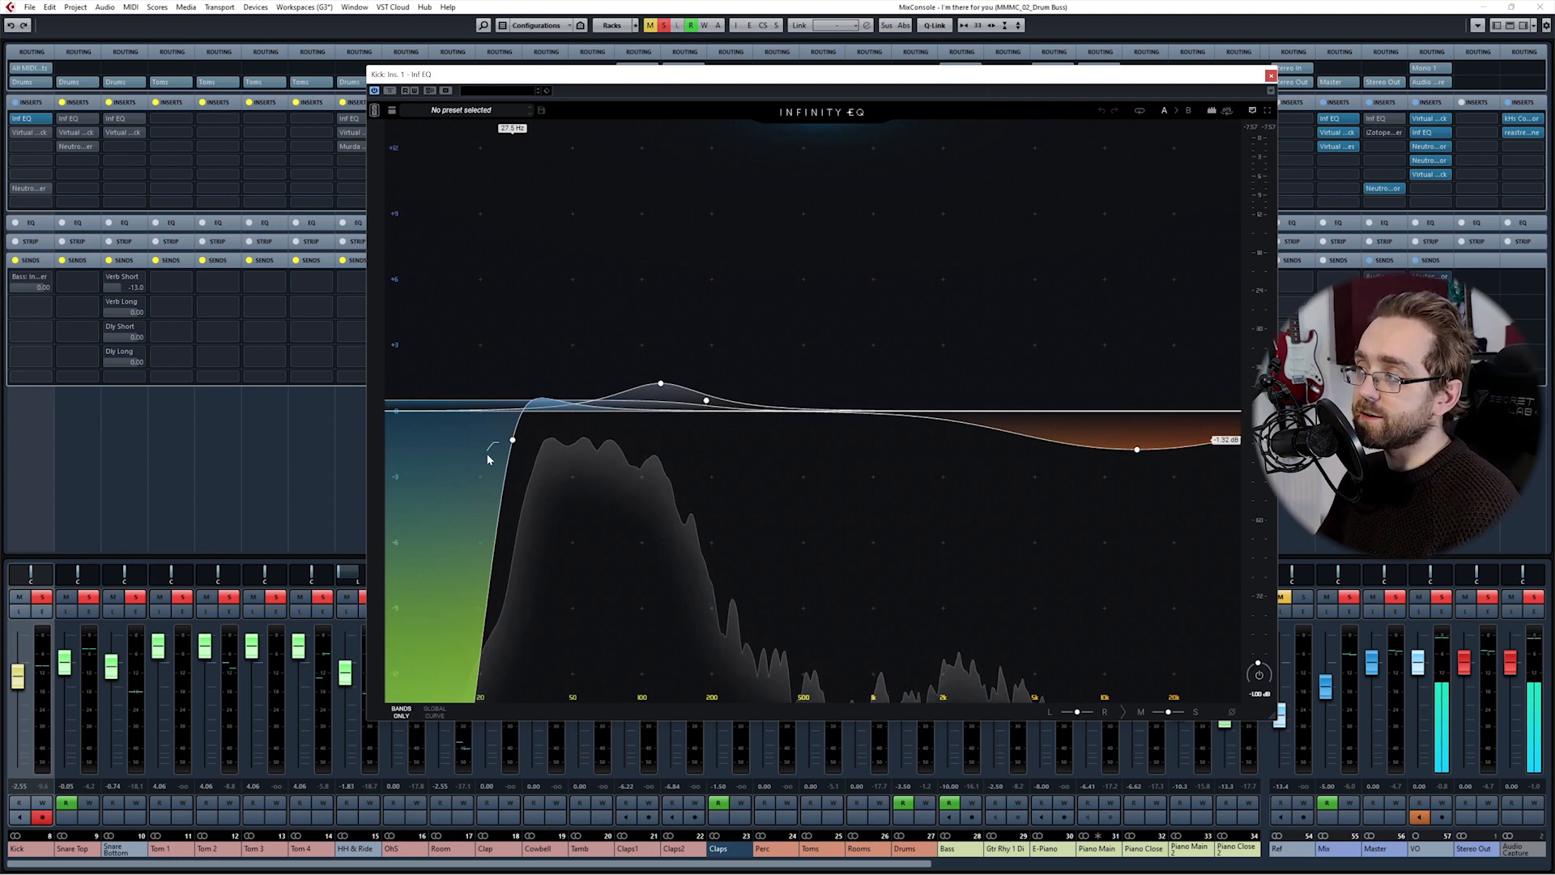
{"action": "mouse_move", "coordinate": [516, 445]}
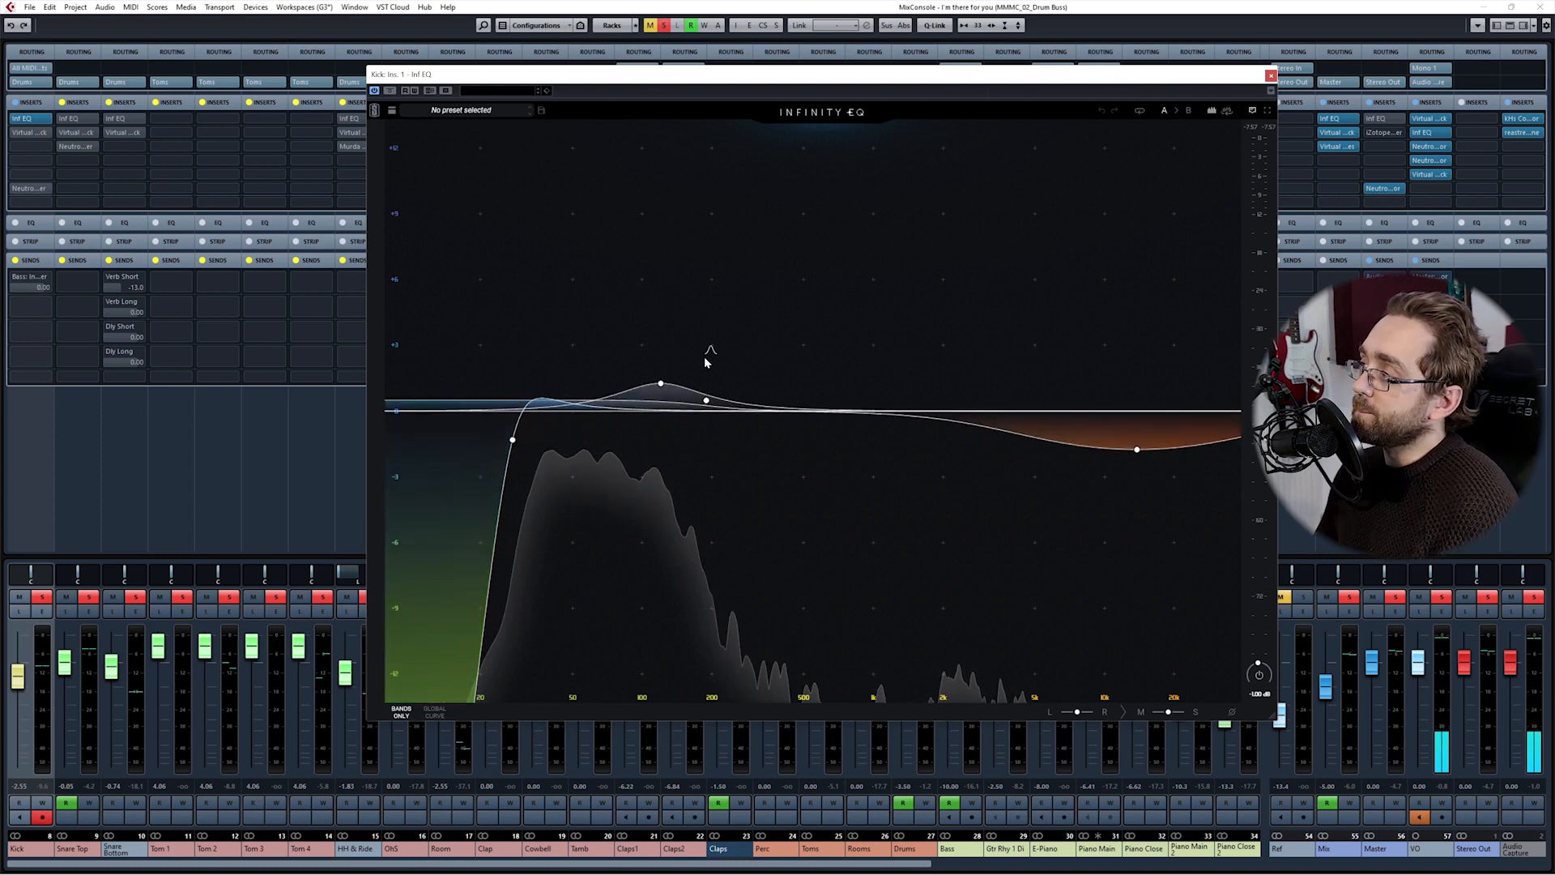
{"action": "left_click", "coordinate": [708, 403]}
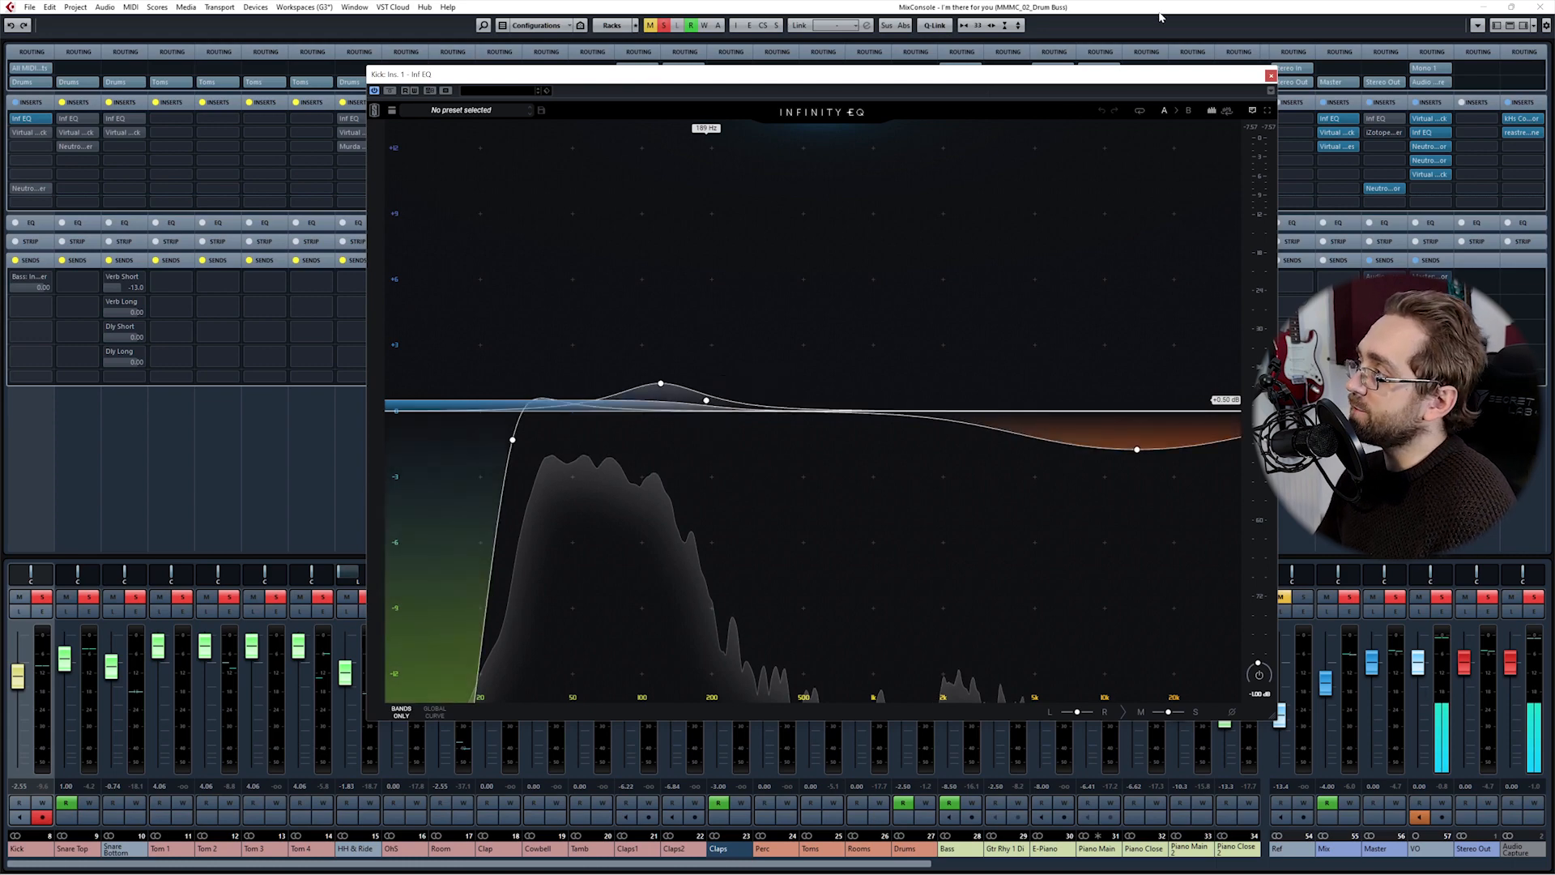
{"action": "left_click_drag", "start_coordinate": [1146, 76], "coordinate": [572, 171]}
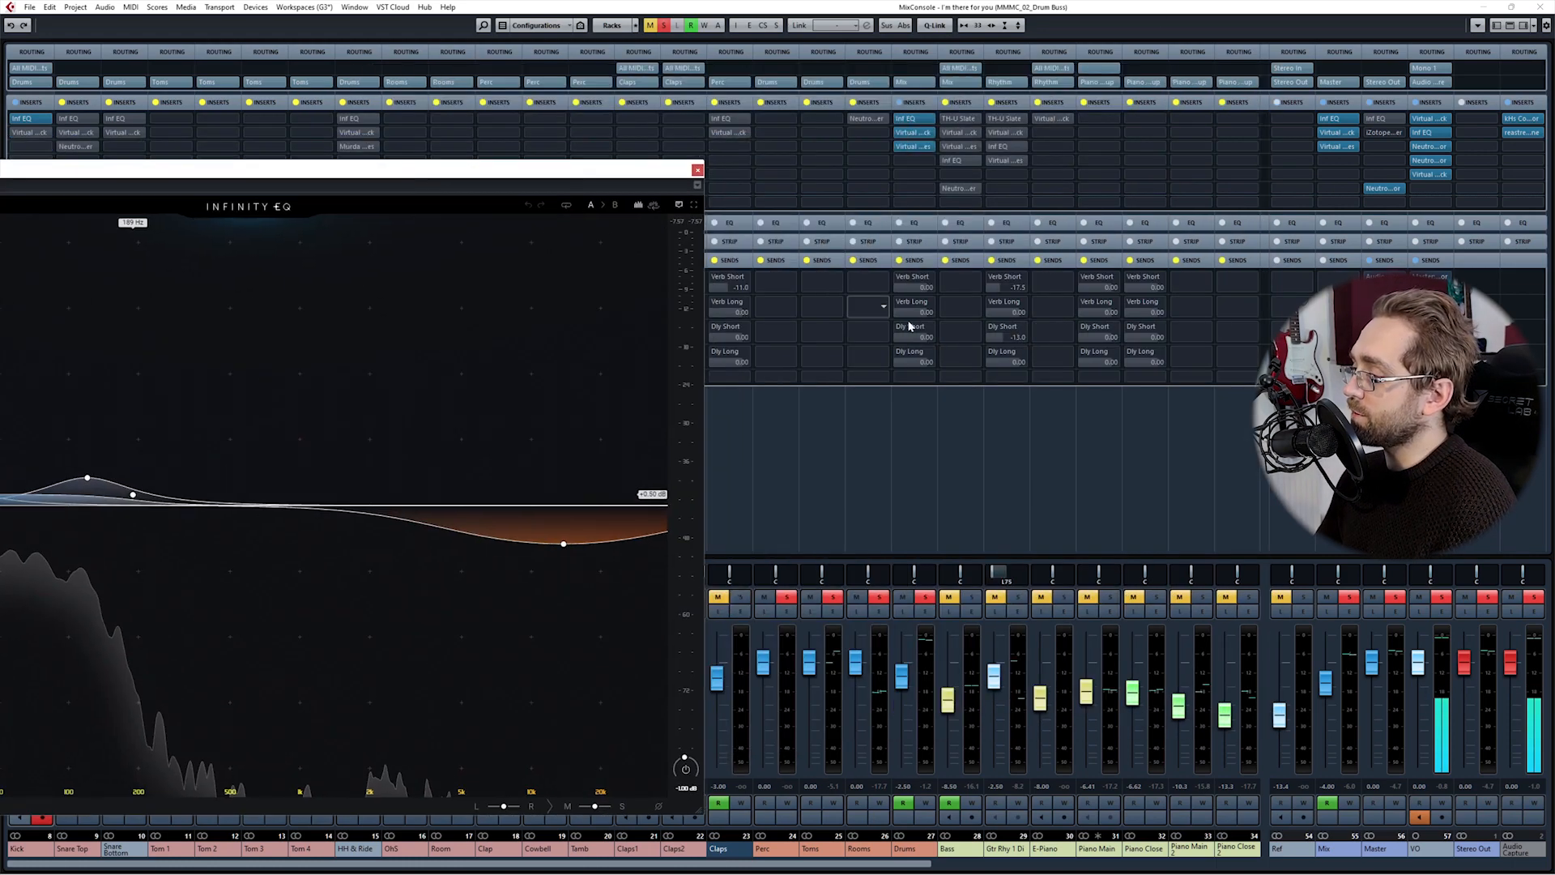
{"action": "left_click", "coordinate": [921, 486]}
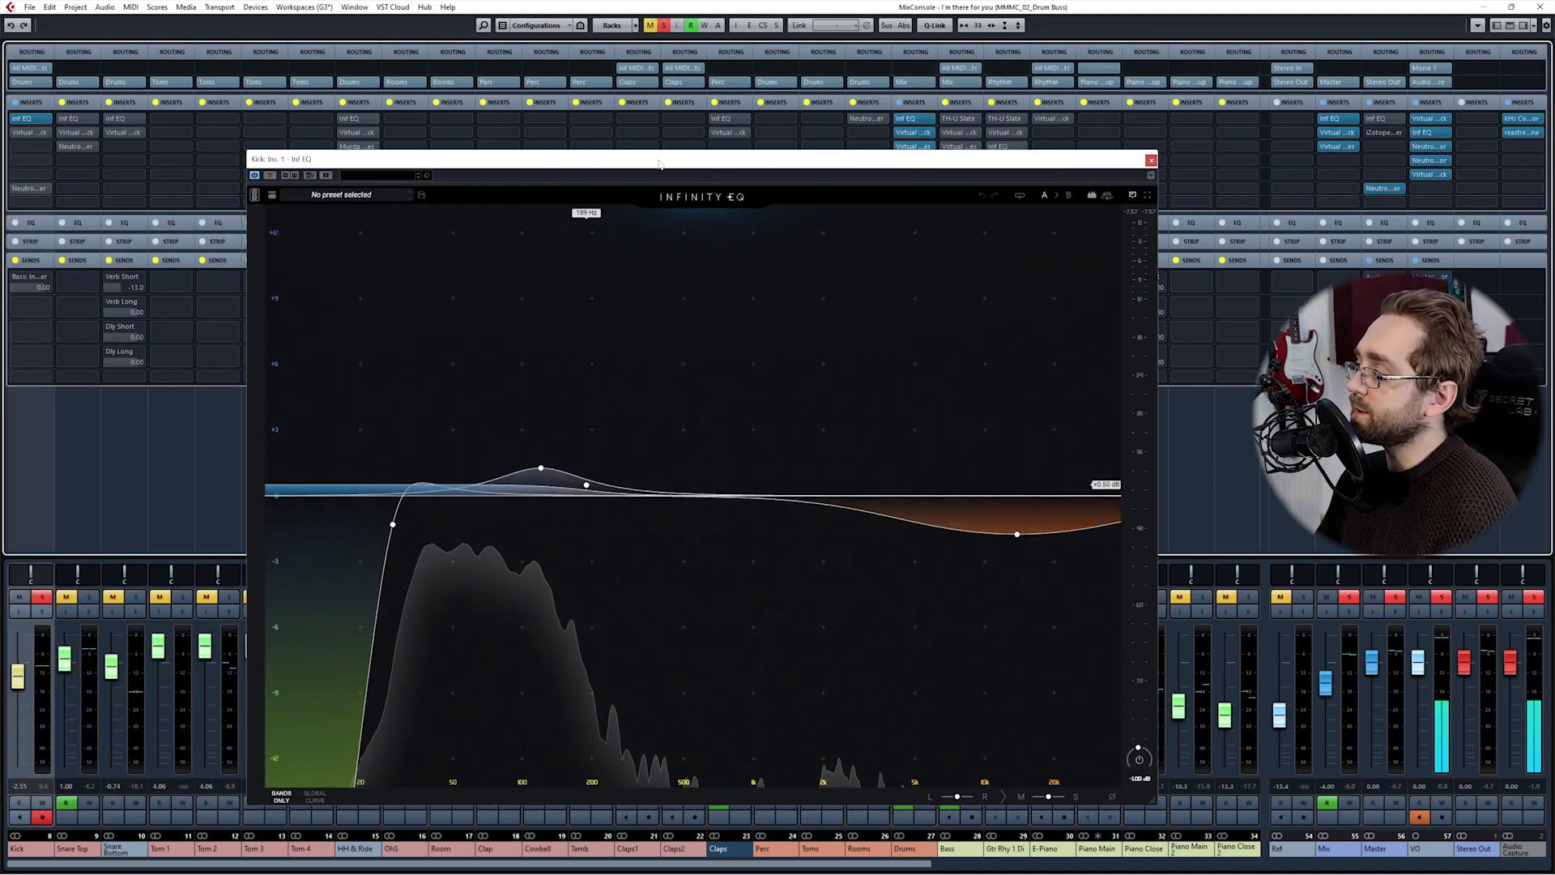
{"action": "left_click_drag", "start_coordinate": [660, 163], "coordinate": [664, 129]}
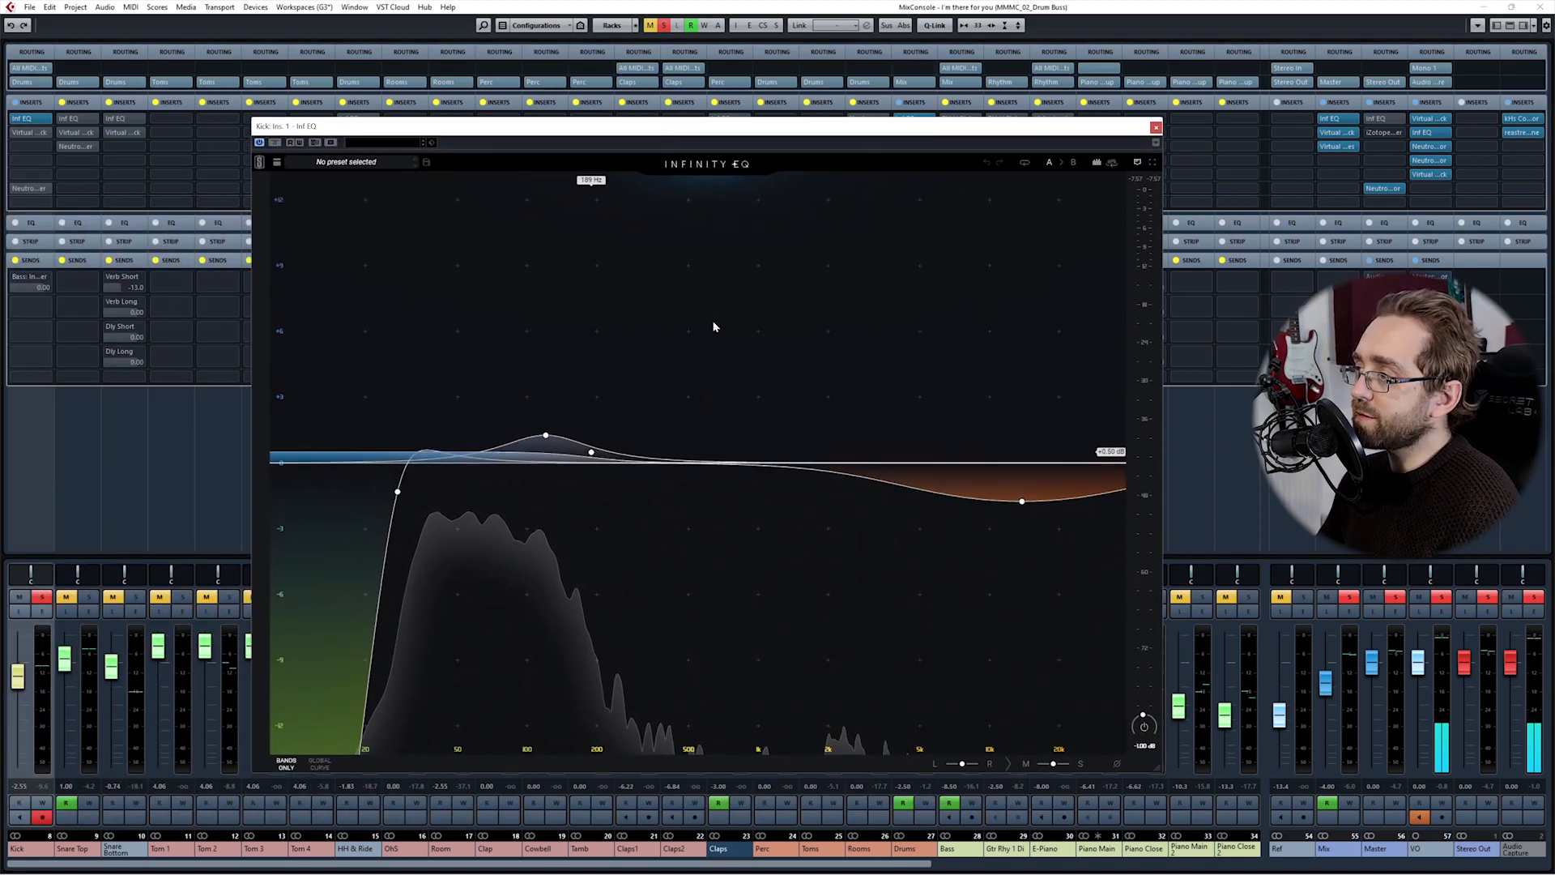
Step: Play the Kick and audition the EQ's low-shelf band in solo, turning the band solo off again
{"action": "left_click", "coordinate": [591, 452]}
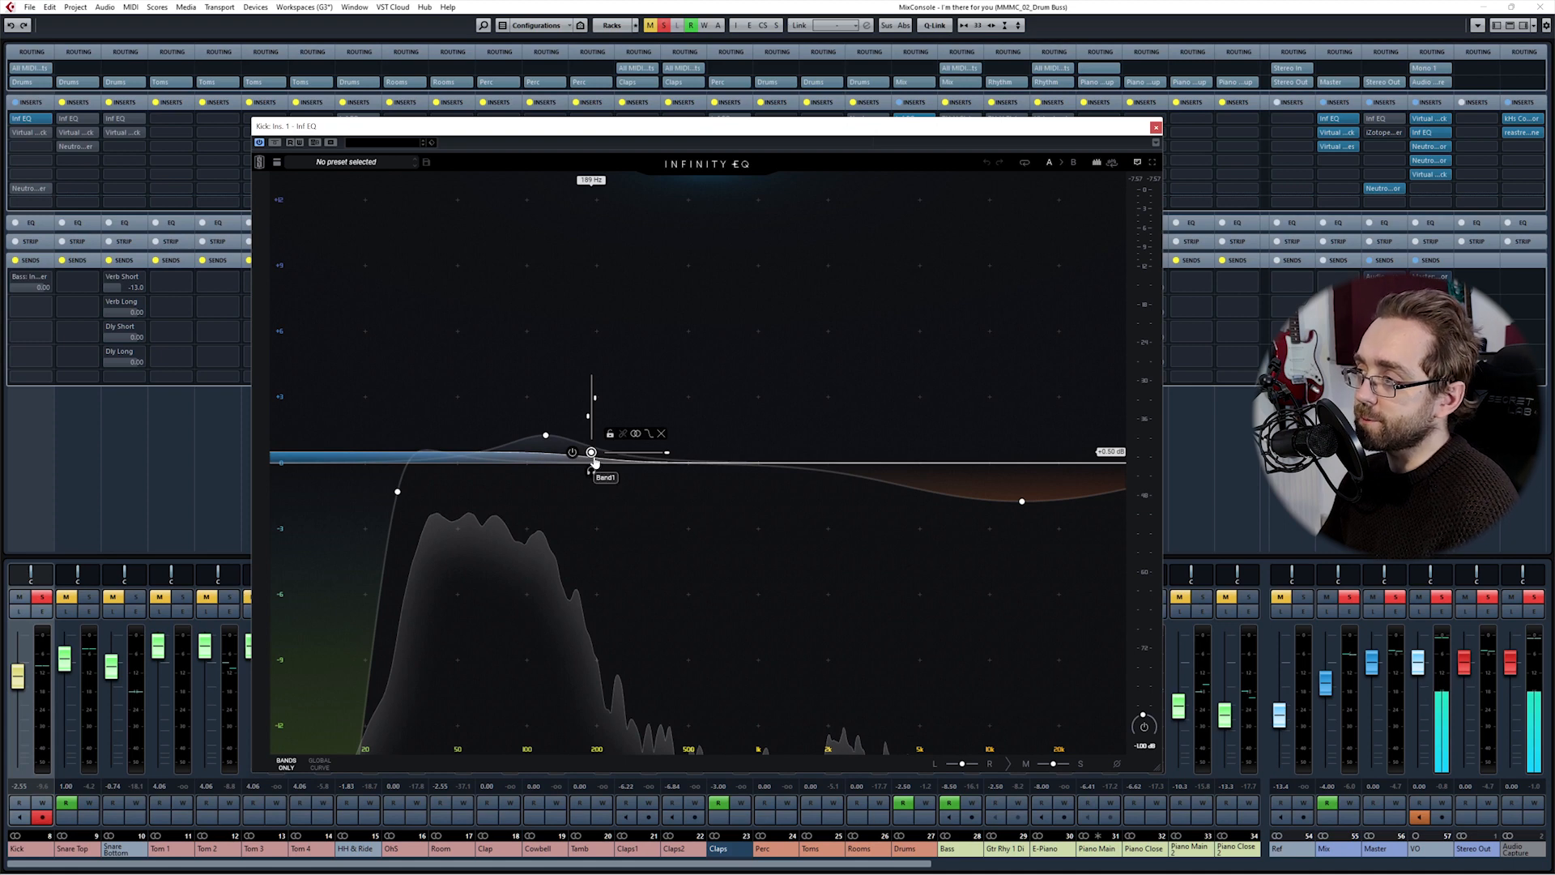
{"action": "left_click", "coordinate": [592, 472]}
{"action": "key", "text": "space"}
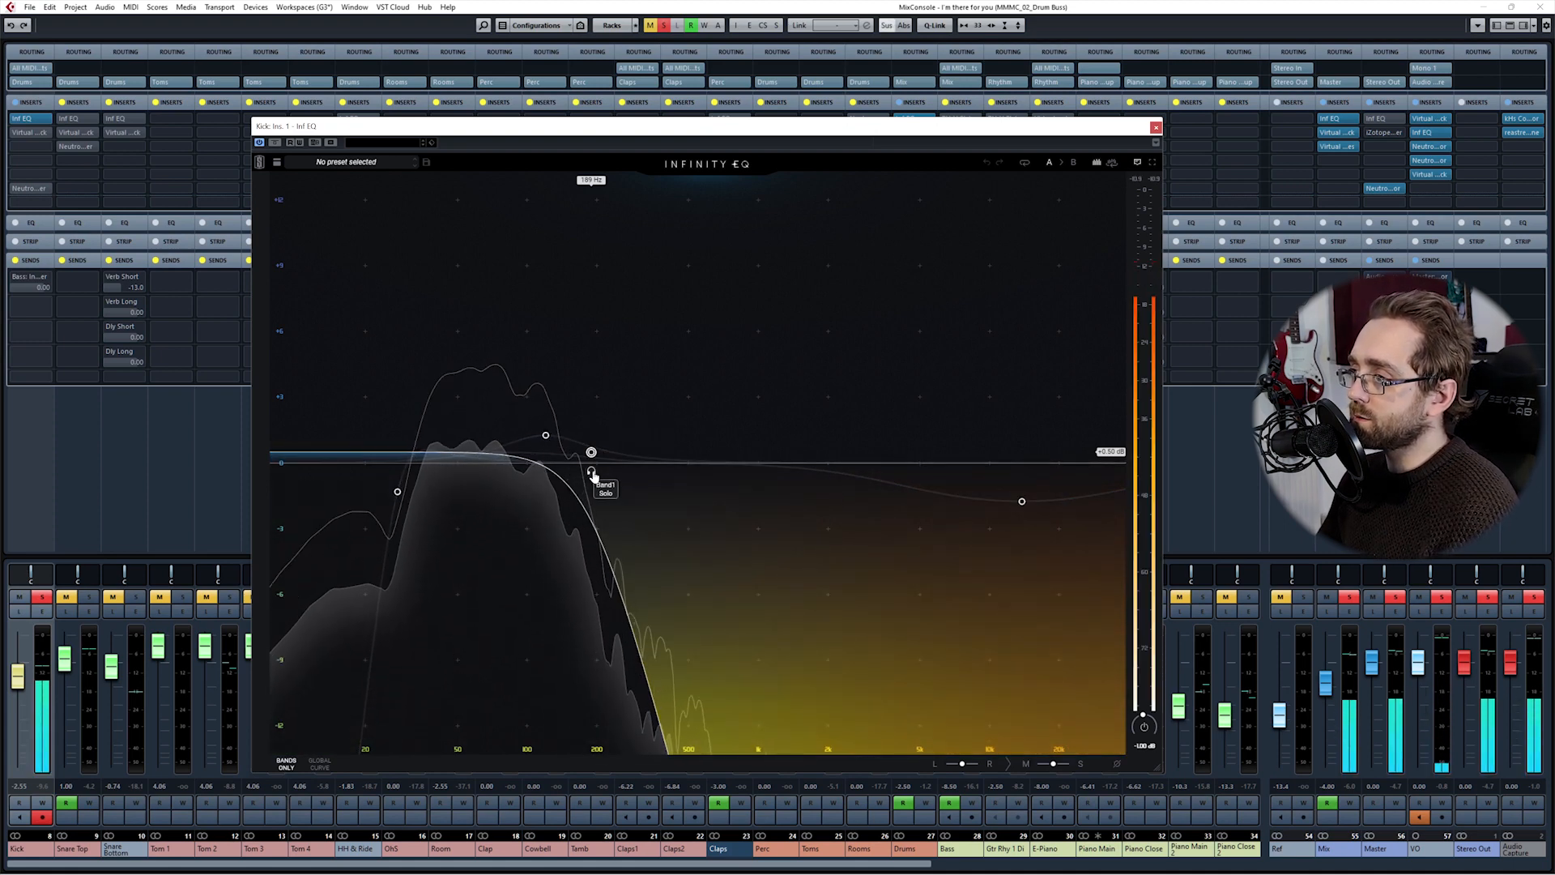
{"action": "left_click", "coordinate": [592, 472]}
{"action": "left_click", "coordinate": [592, 472]}
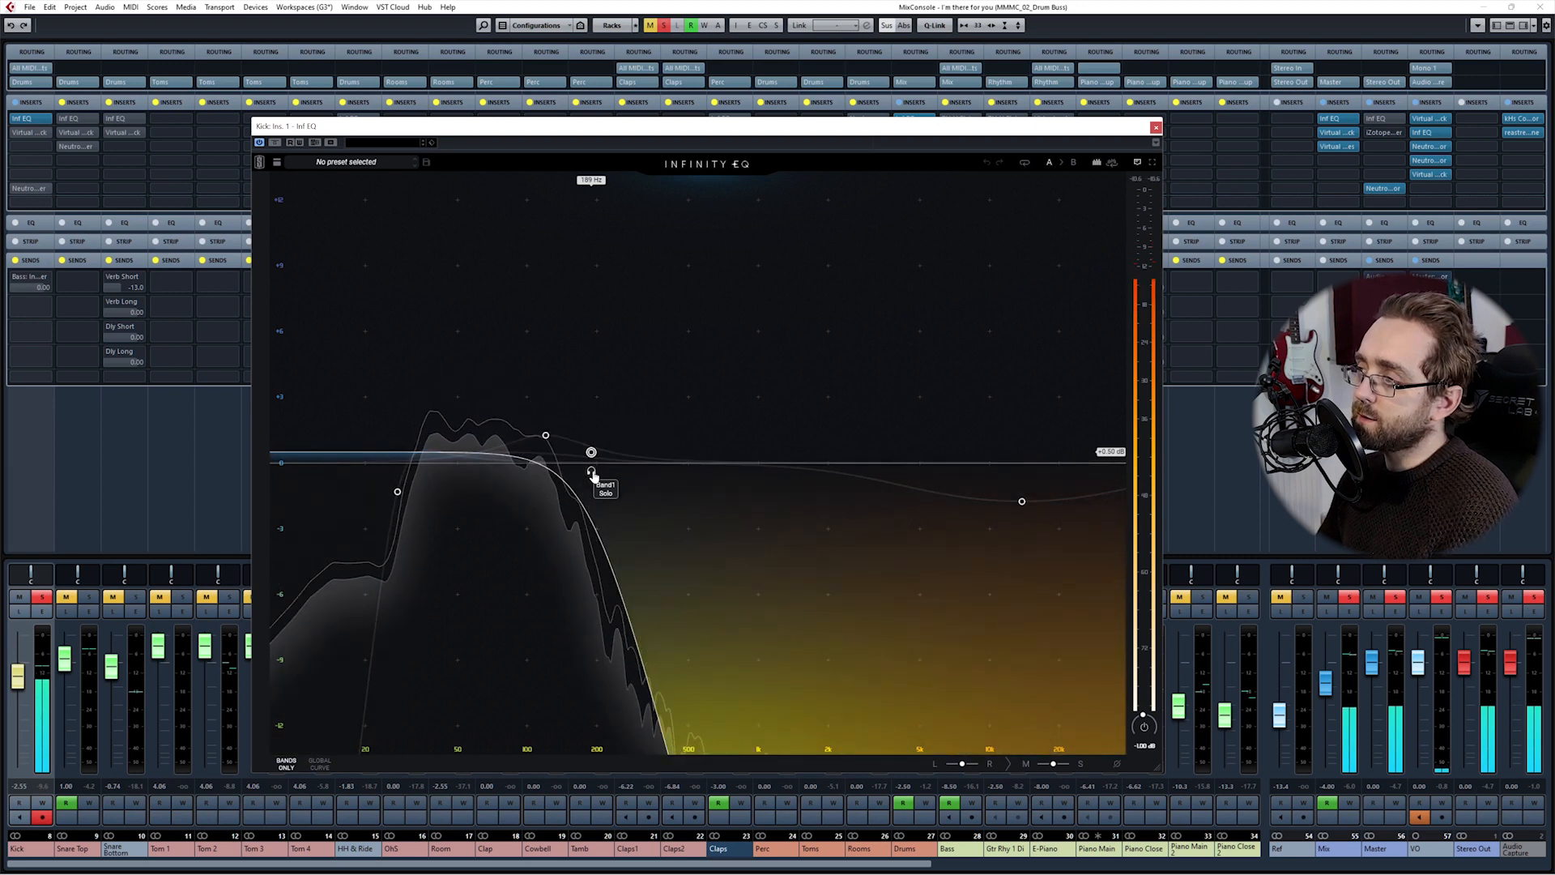
{"action": "left_click", "coordinate": [592, 472]}
Step: Audition the EQ's low-frequency bell boost in solo during playback, and return to the full EQ curve
{"action": "mouse_move", "coordinate": [547, 436]}
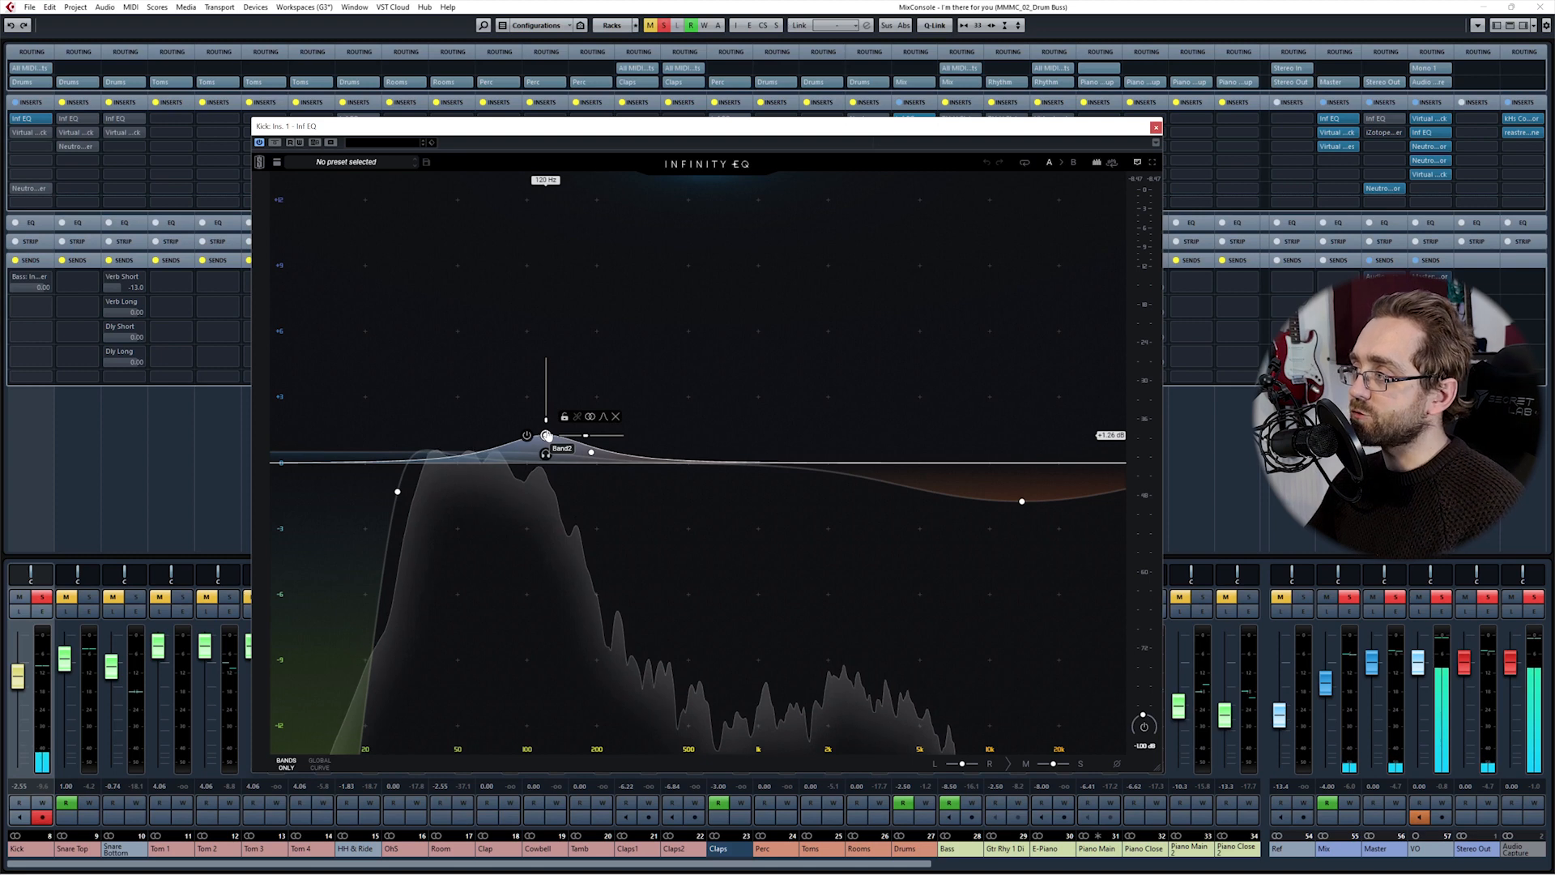
{"action": "key", "text": "space"}
{"action": "left_click", "coordinate": [544, 455]}
{"action": "key", "text": "space"}
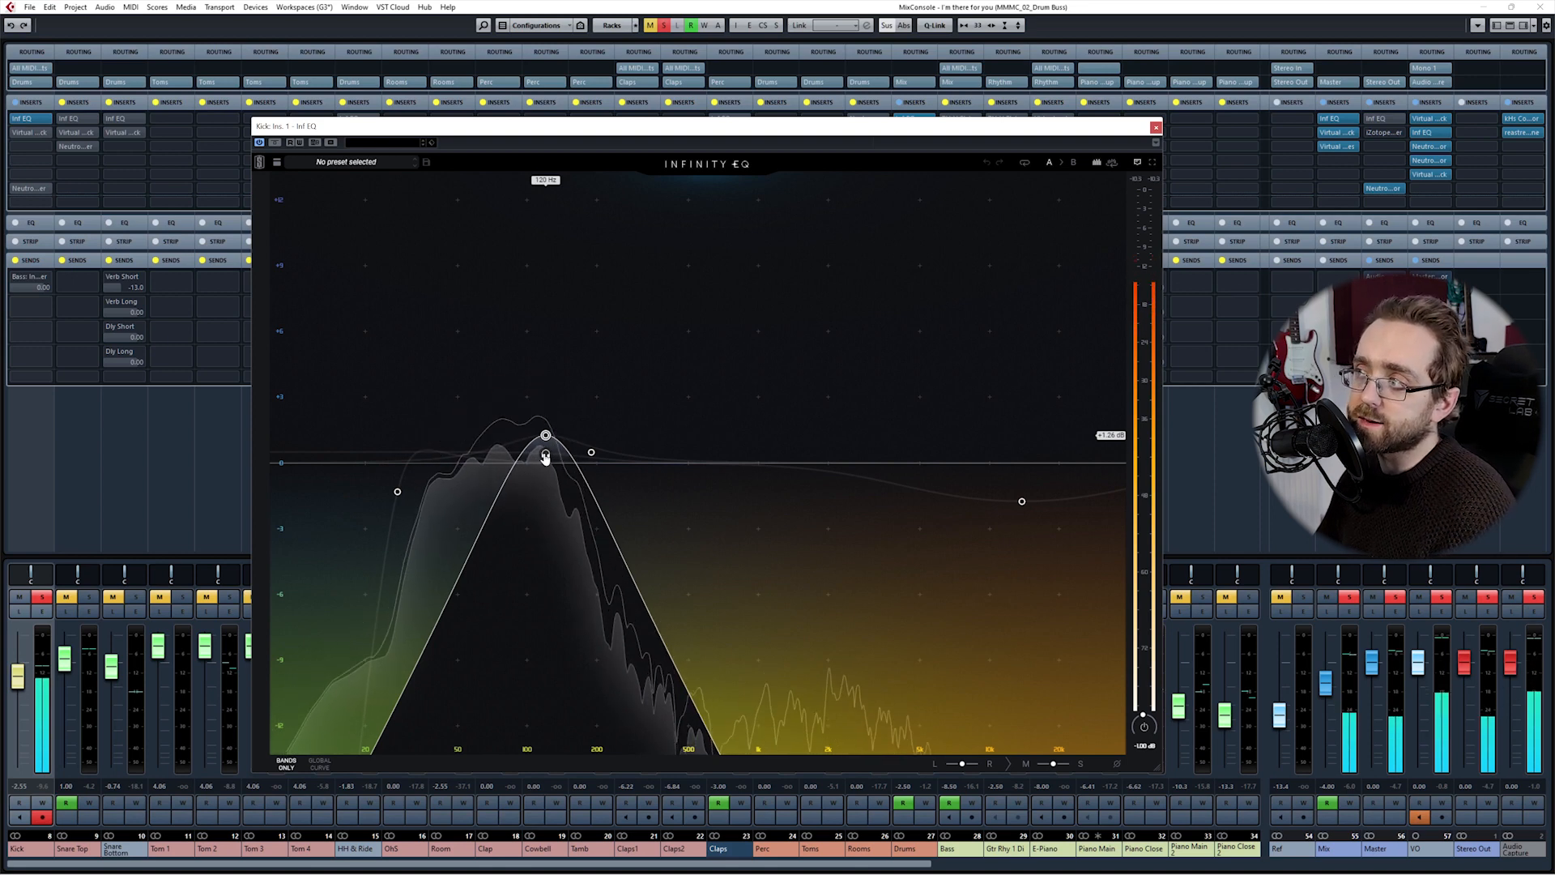
{"action": "left_click", "coordinate": [545, 458]}
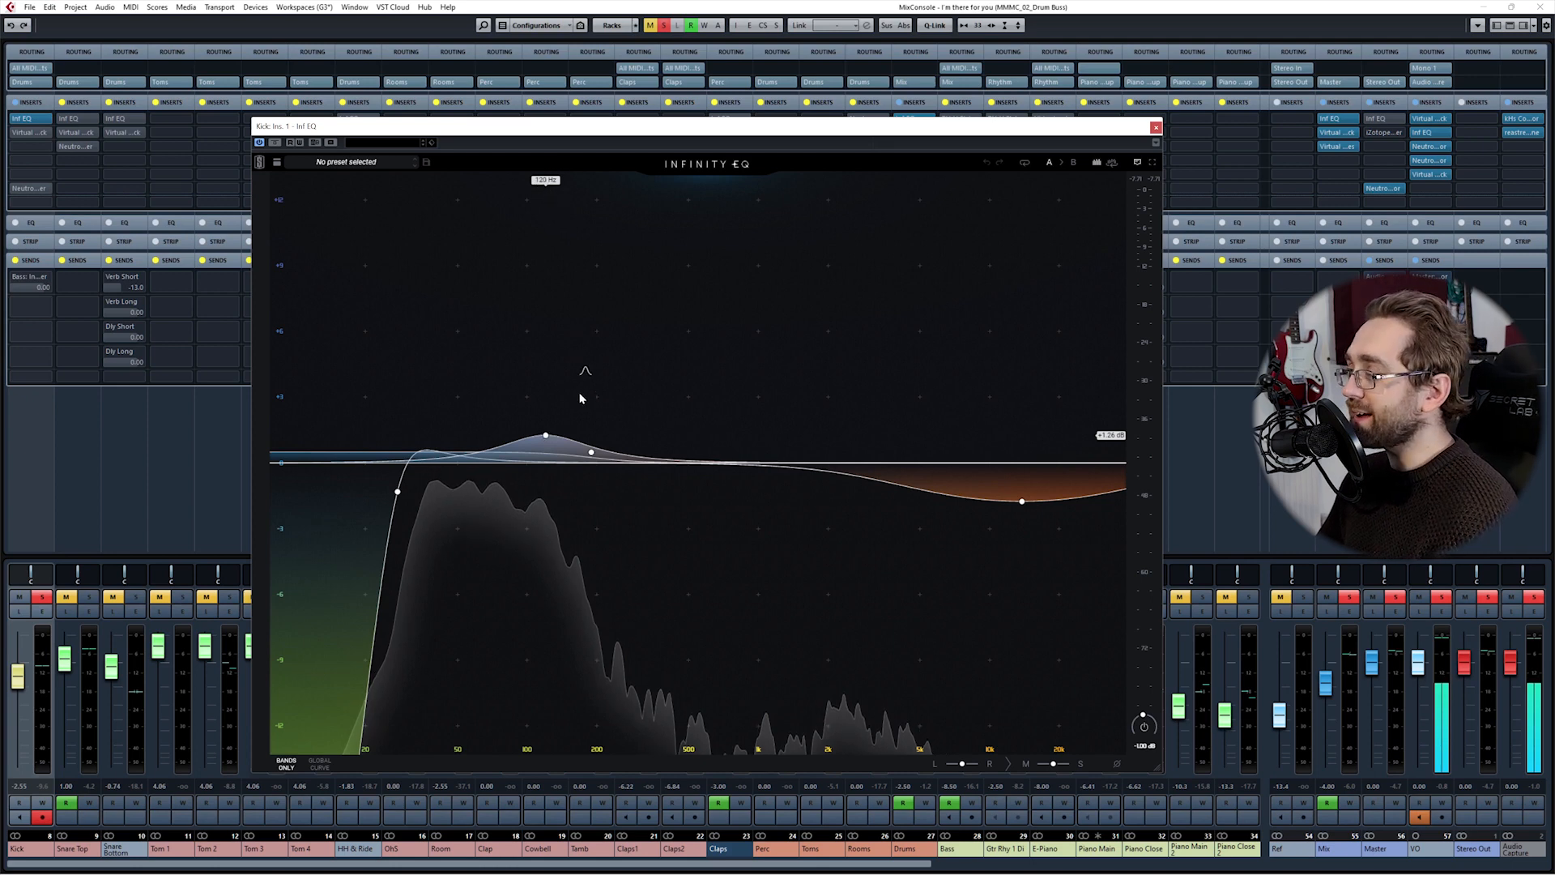
{"action": "mouse_move", "coordinate": [554, 430]}
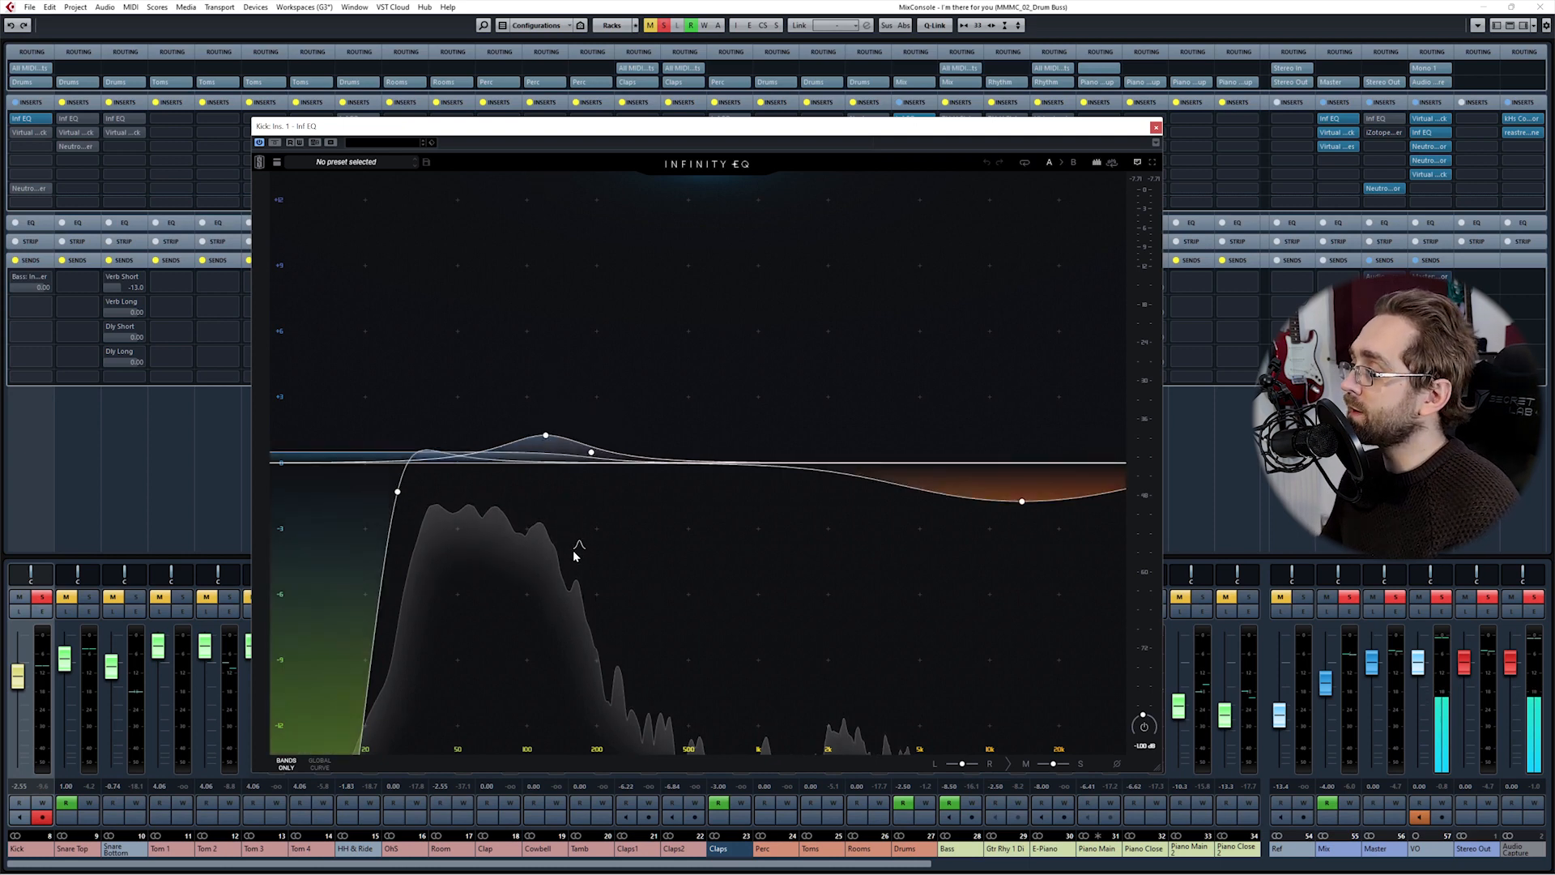
Step: Try a boost of about 1.2 dB near 8 kHz on the high band, undo it, and audition that band in solo
{"action": "mouse_move", "coordinate": [1023, 509]}
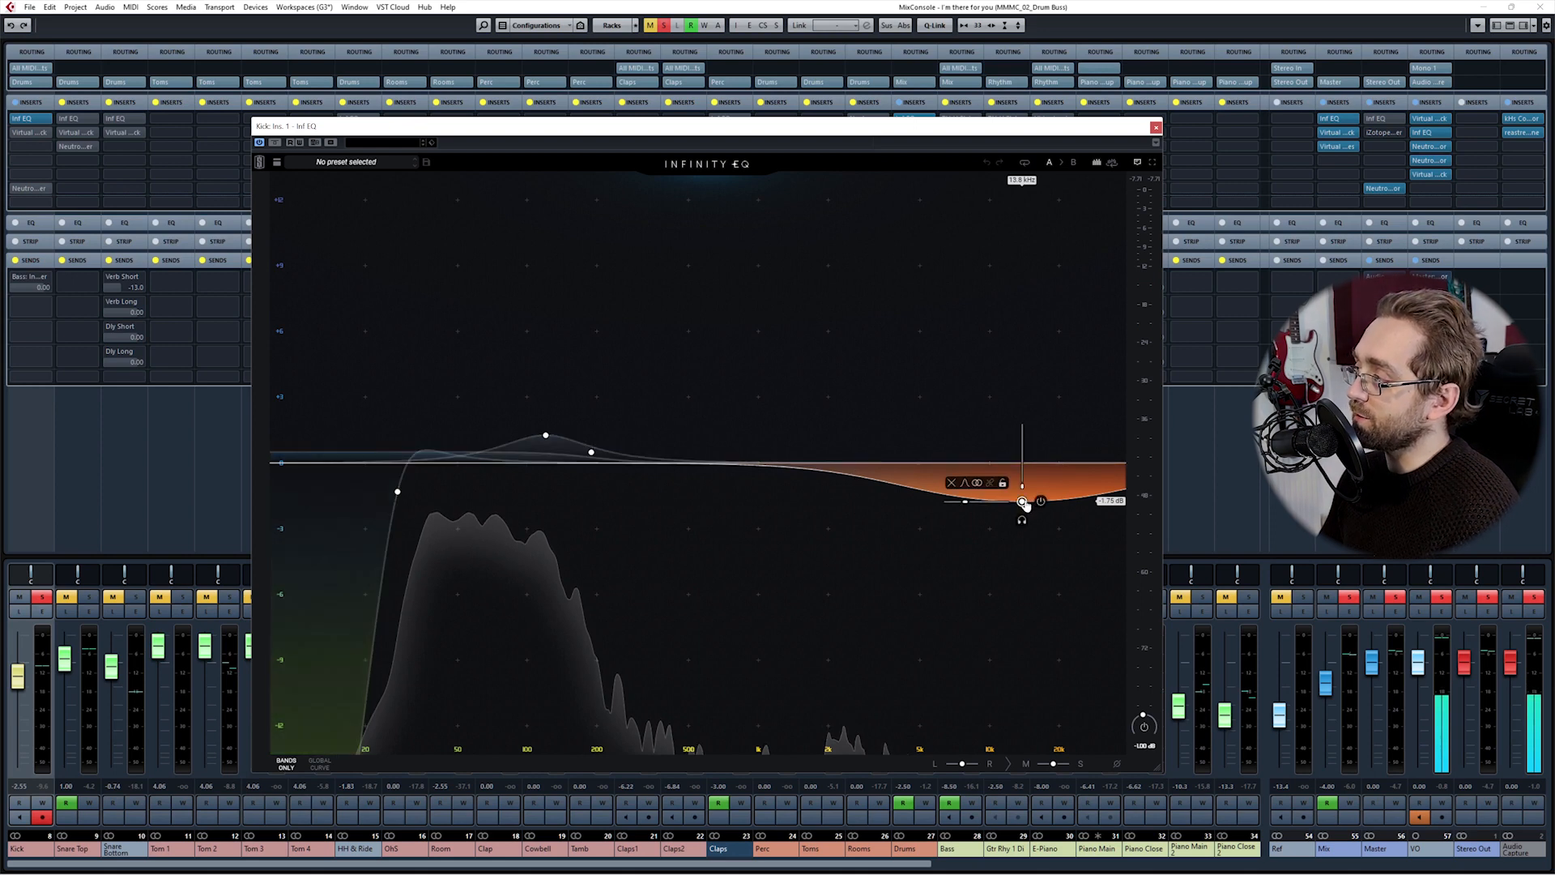
{"action": "left_click_drag", "start_coordinate": [1023, 503], "coordinate": [967, 437]}
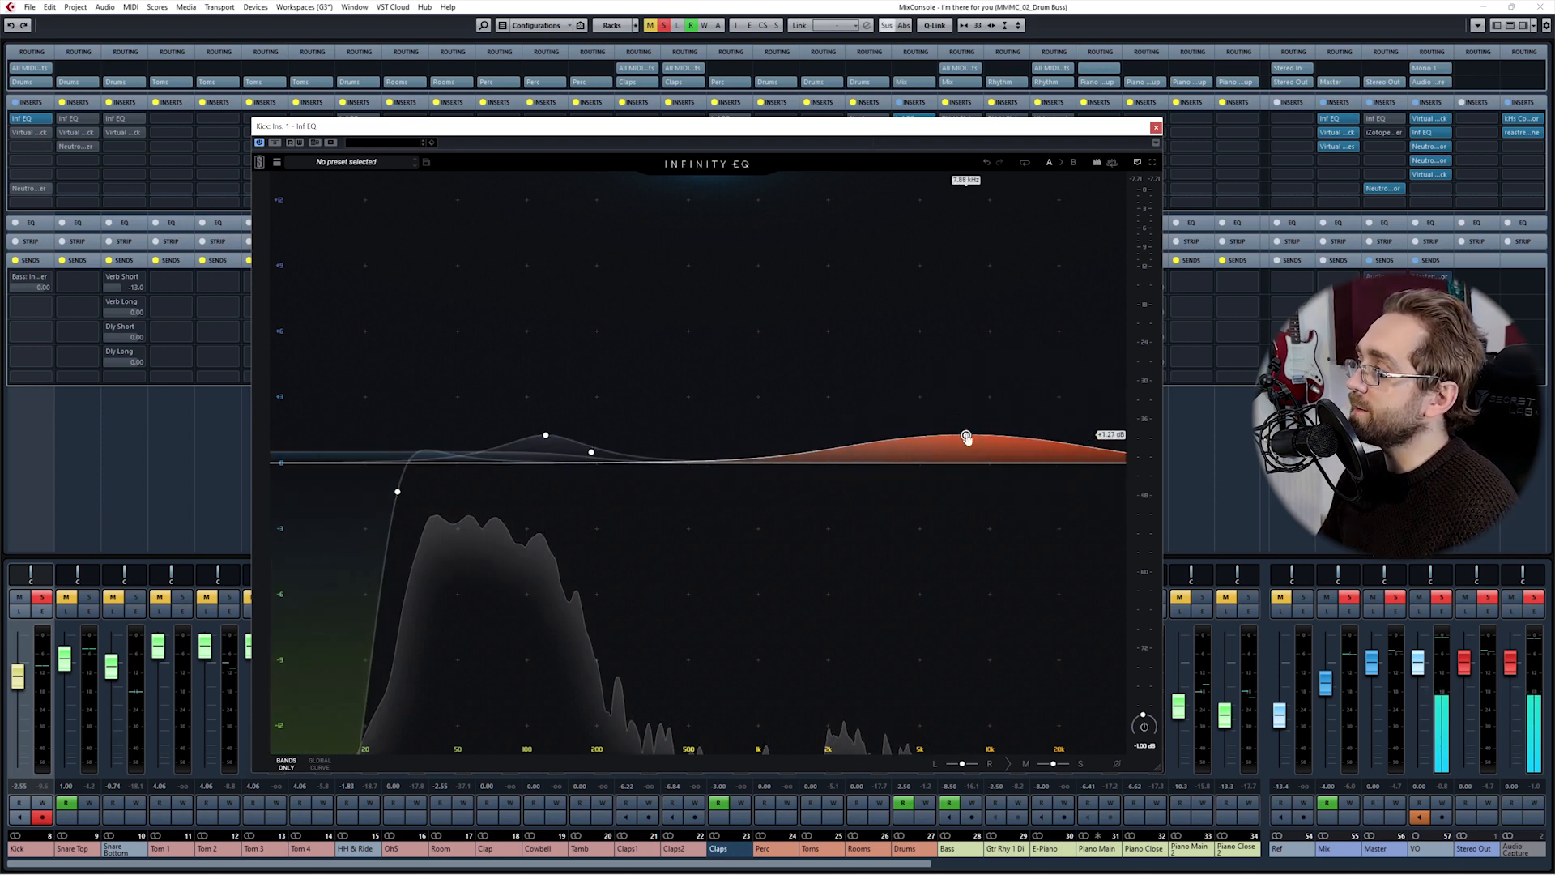
{"action": "left_click", "coordinate": [987, 162]}
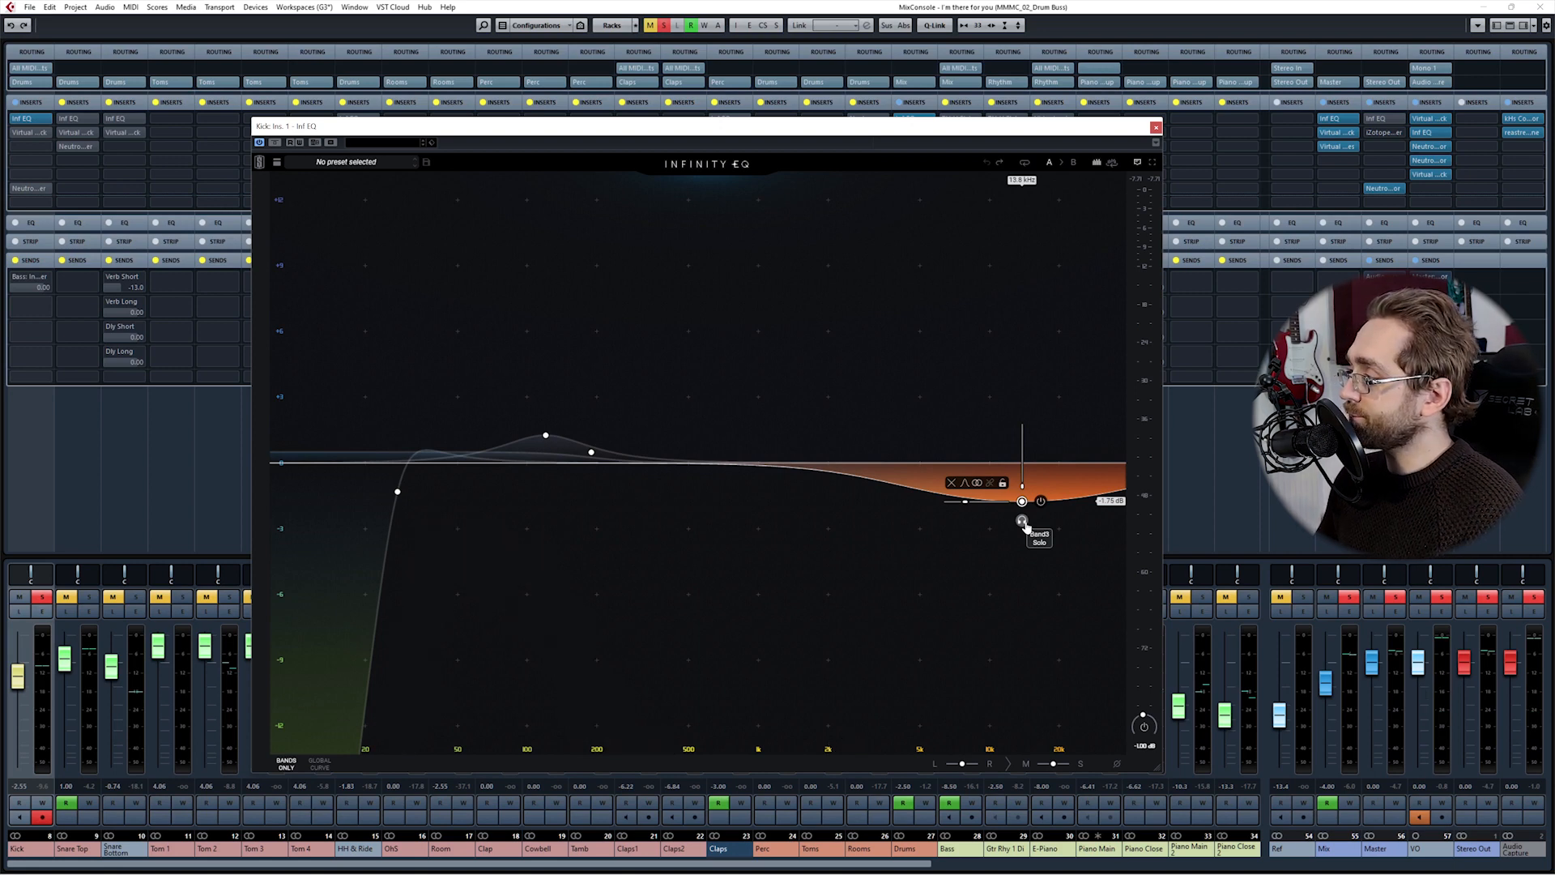
{"action": "left_click", "coordinate": [1022, 520]}
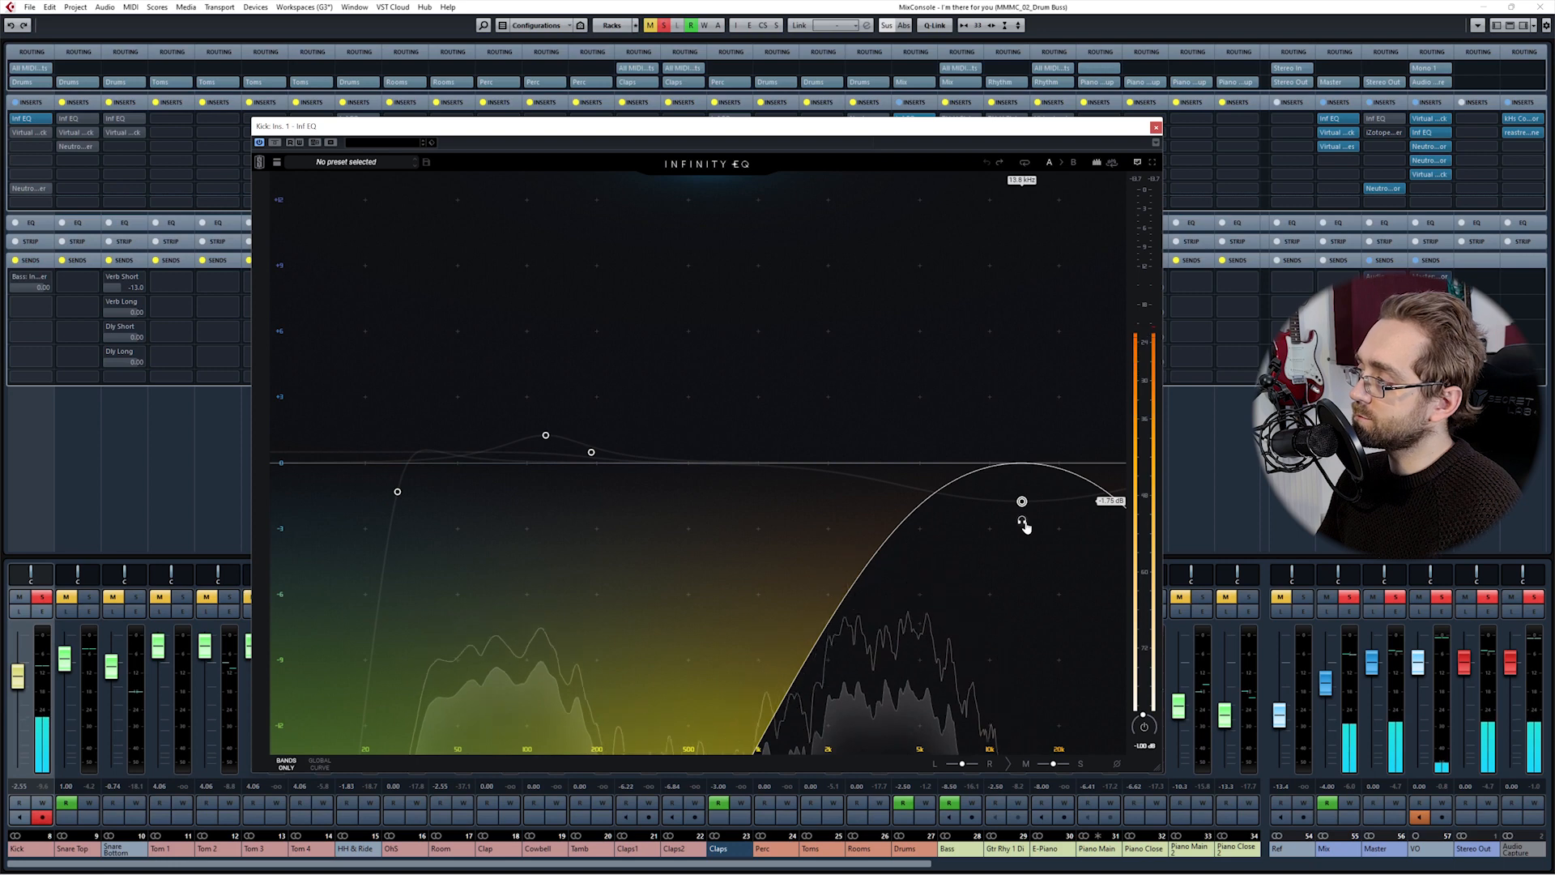
{"action": "left_click", "coordinate": [1022, 521]}
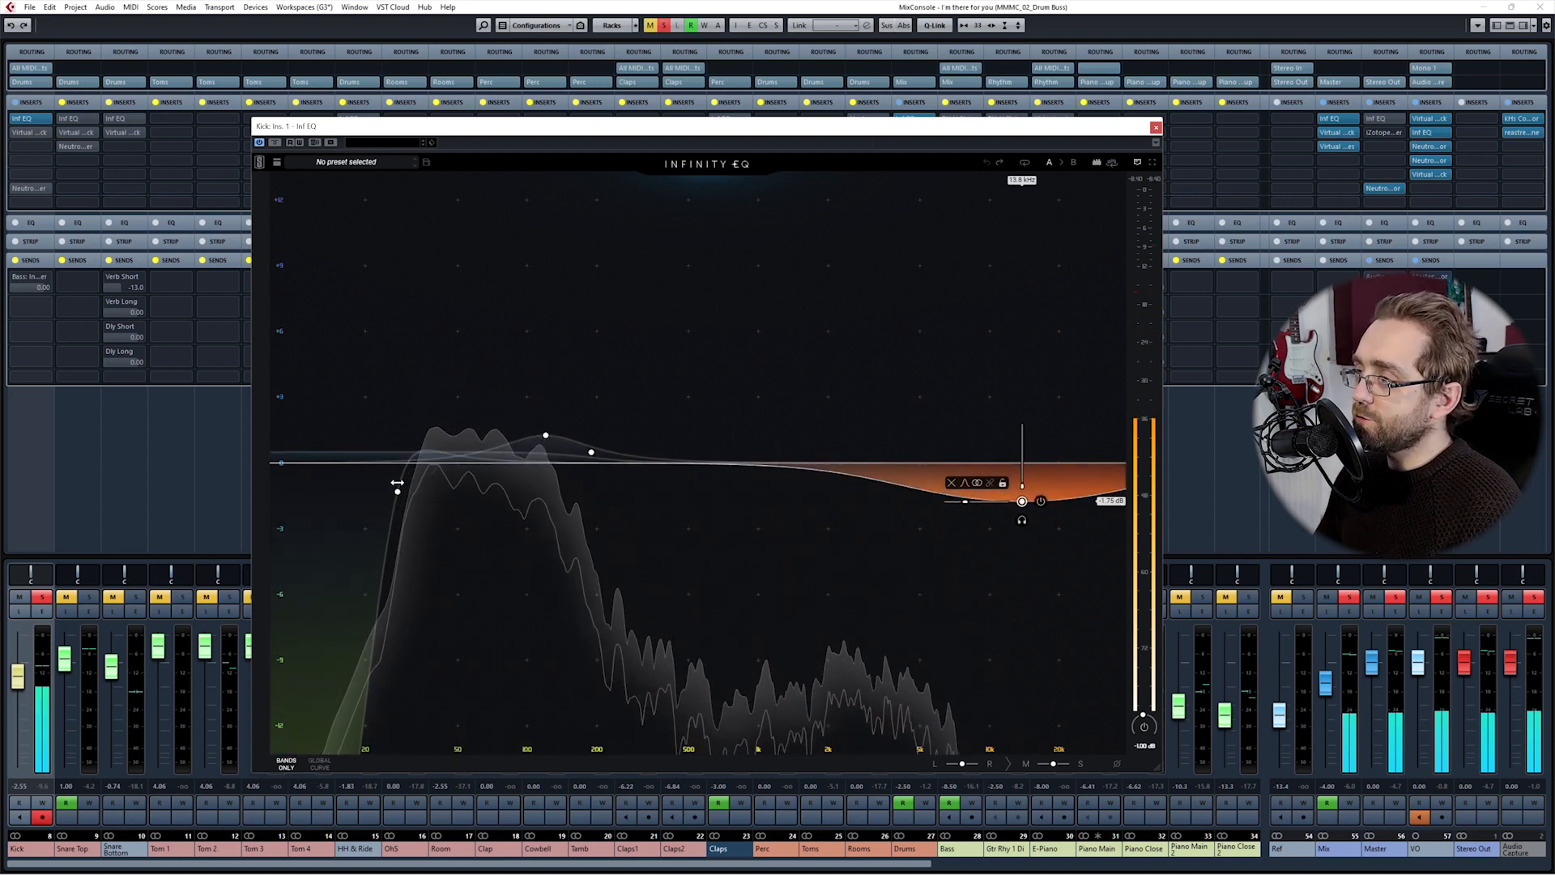
Step: Unsolo the Kick, close its EQ, solo the Drums bus again and reselect the Kick channel
{"action": "left_click", "coordinate": [31, 484]}
{"action": "key", "text": "s"}
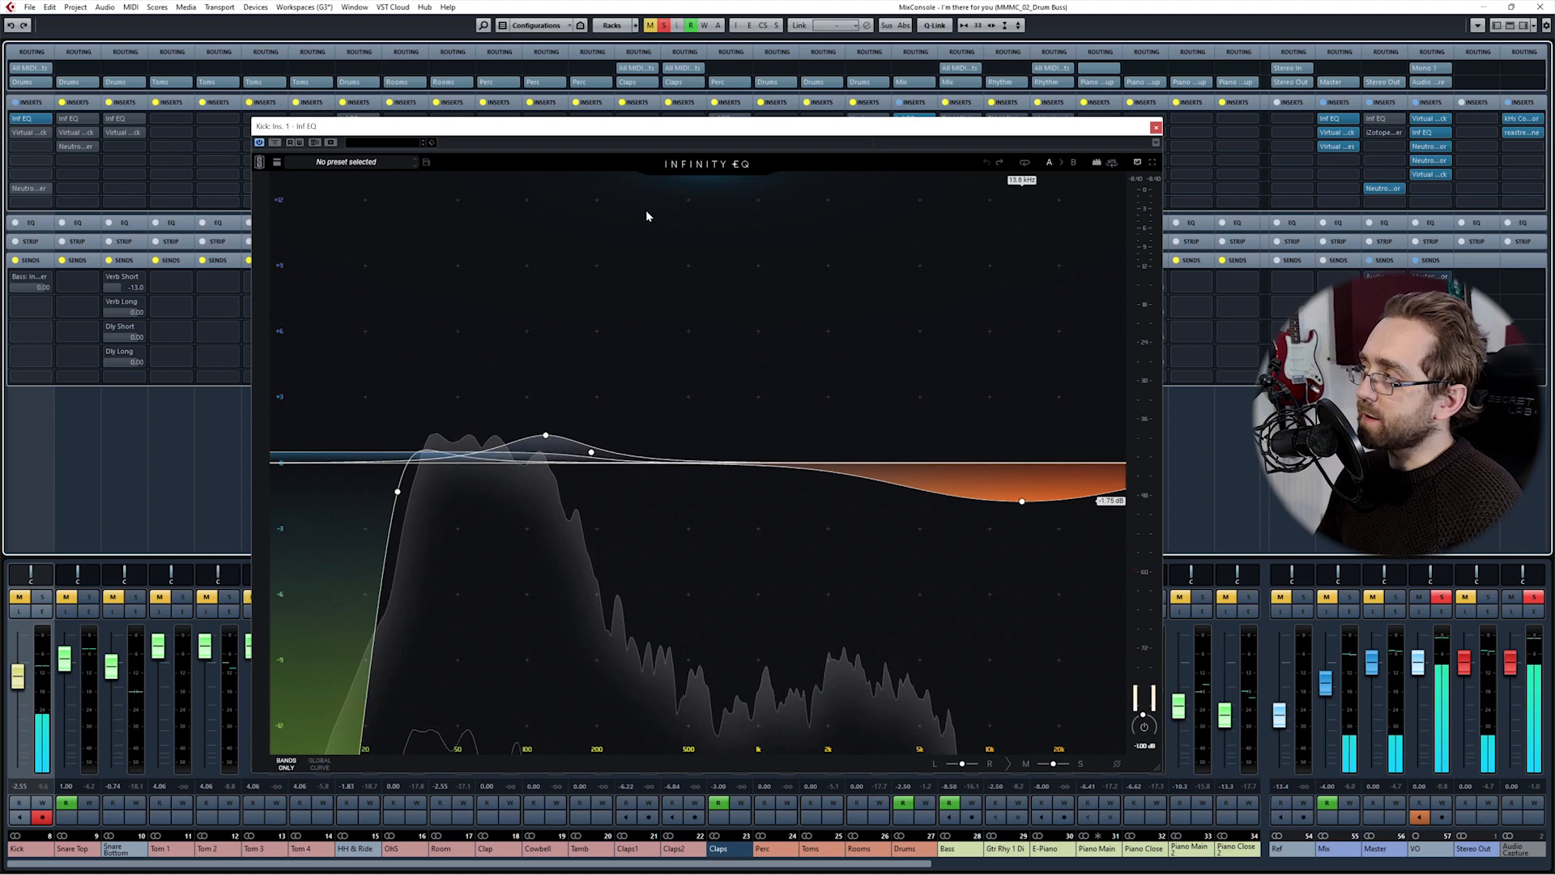
{"action": "left_click", "coordinate": [1156, 127]}
{"action": "left_click", "coordinate": [901, 512]}
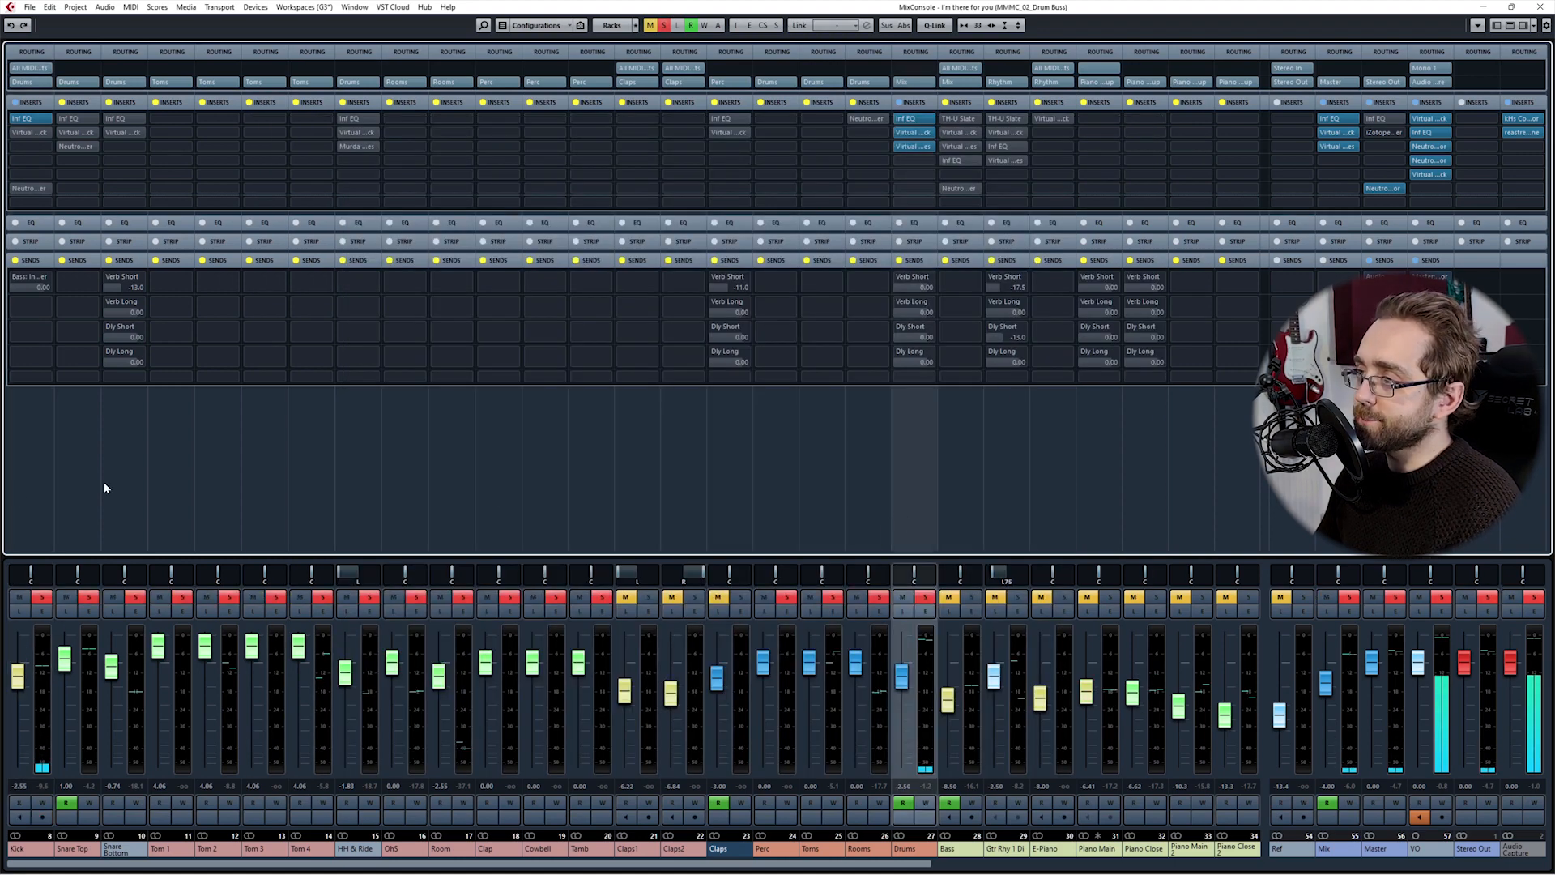
{"action": "left_click", "coordinate": [22, 502]}
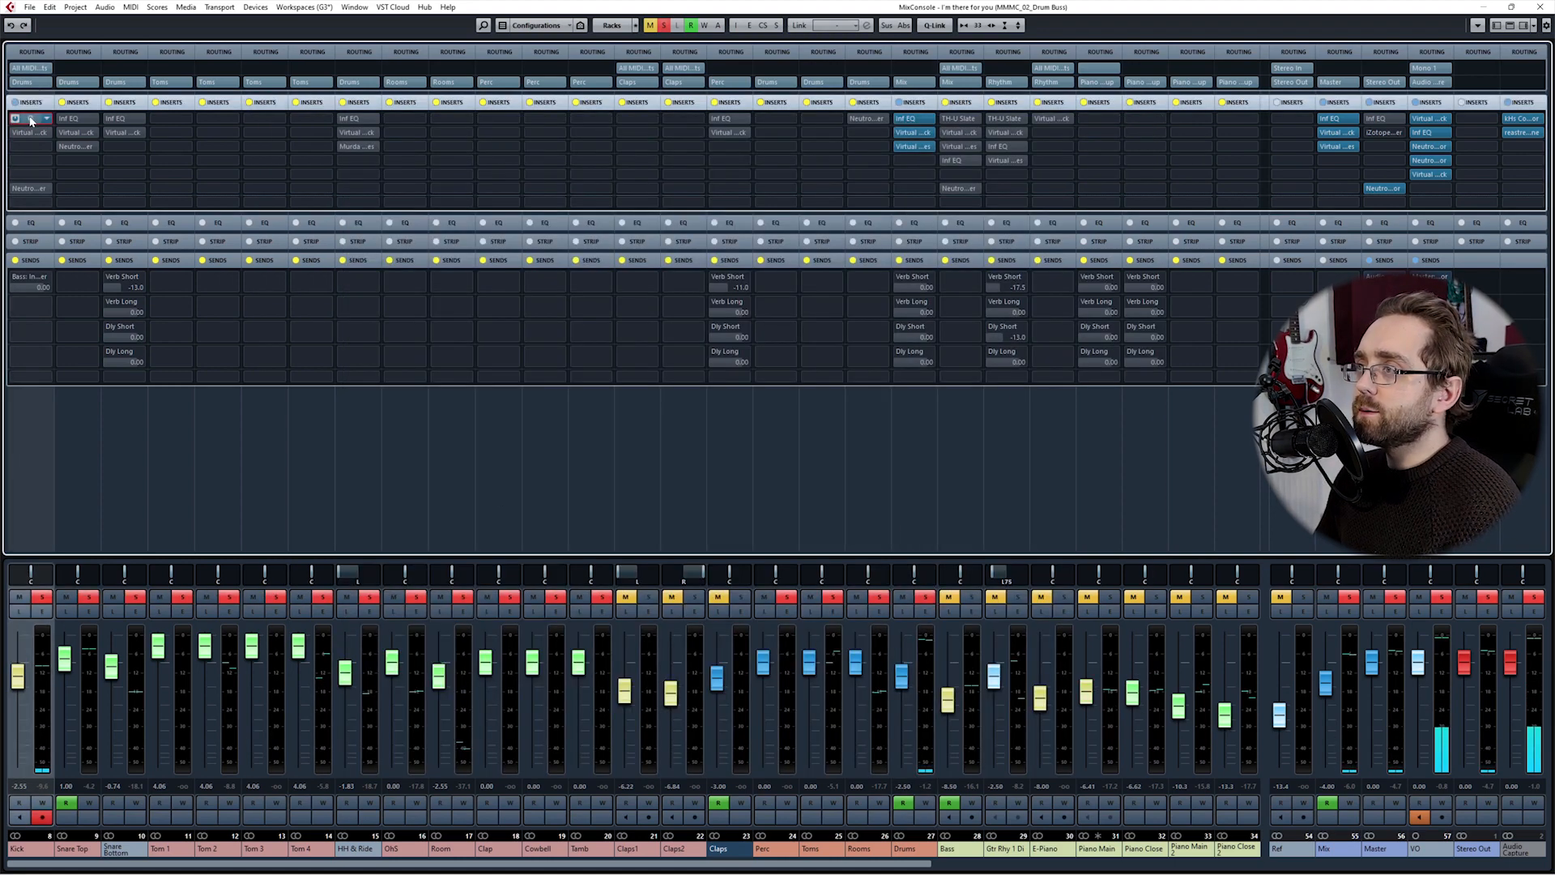
Step: Reopen the Kick's Infinity EQ, try boosting the high band by about 2.3 dB, undo the boost and close the EQ
{"action": "left_click", "coordinate": [29, 119]}
{"action": "mouse_move", "coordinate": [1025, 508]}
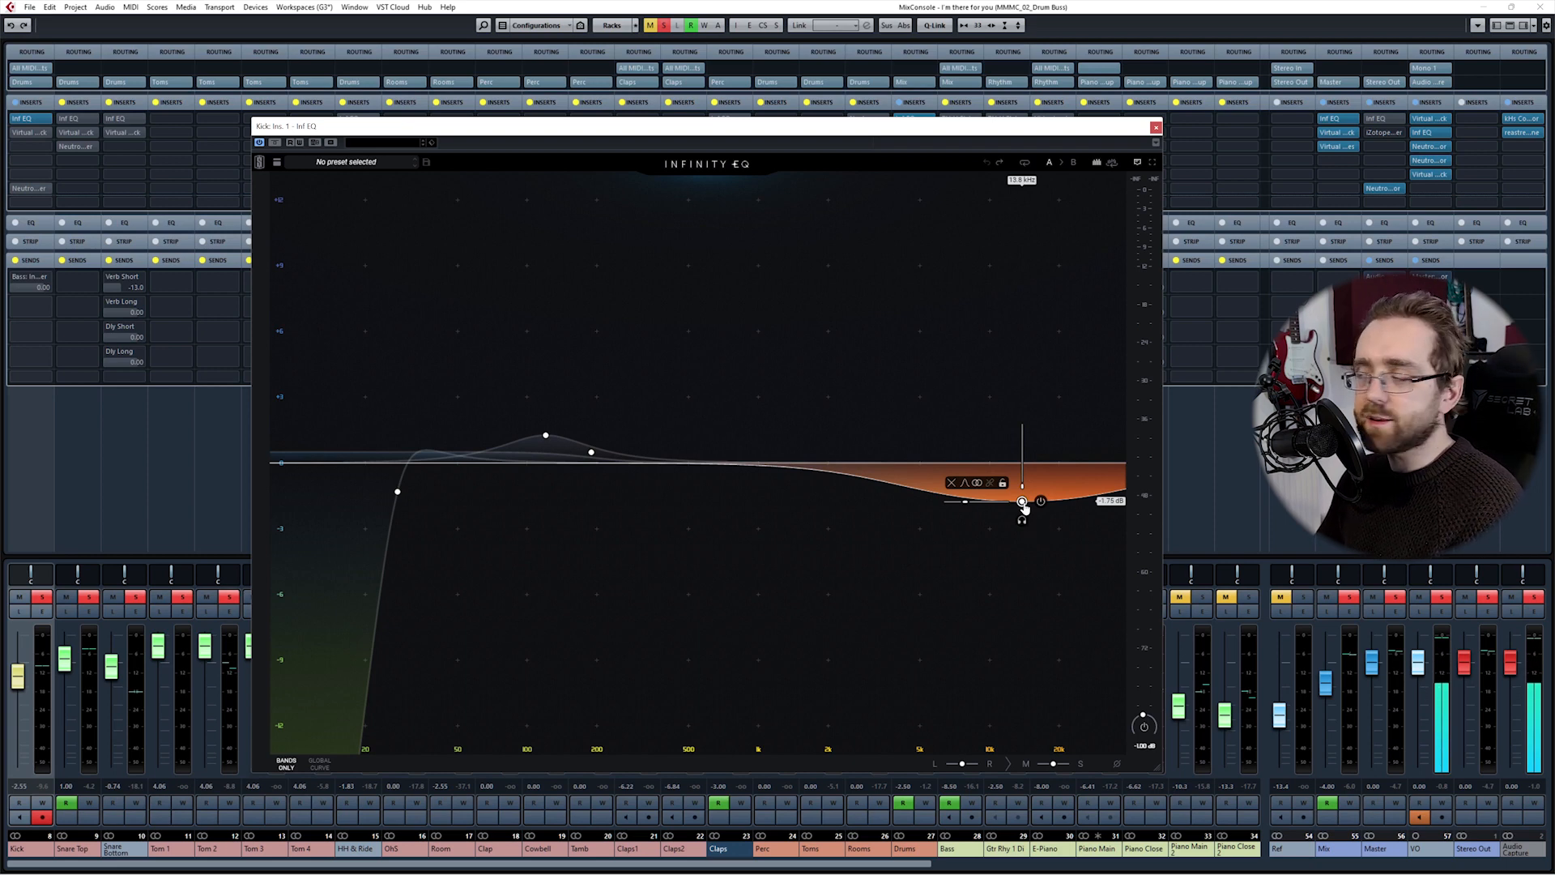
{"action": "left_click_drag", "start_coordinate": [1023, 502], "coordinate": [1024, 414]}
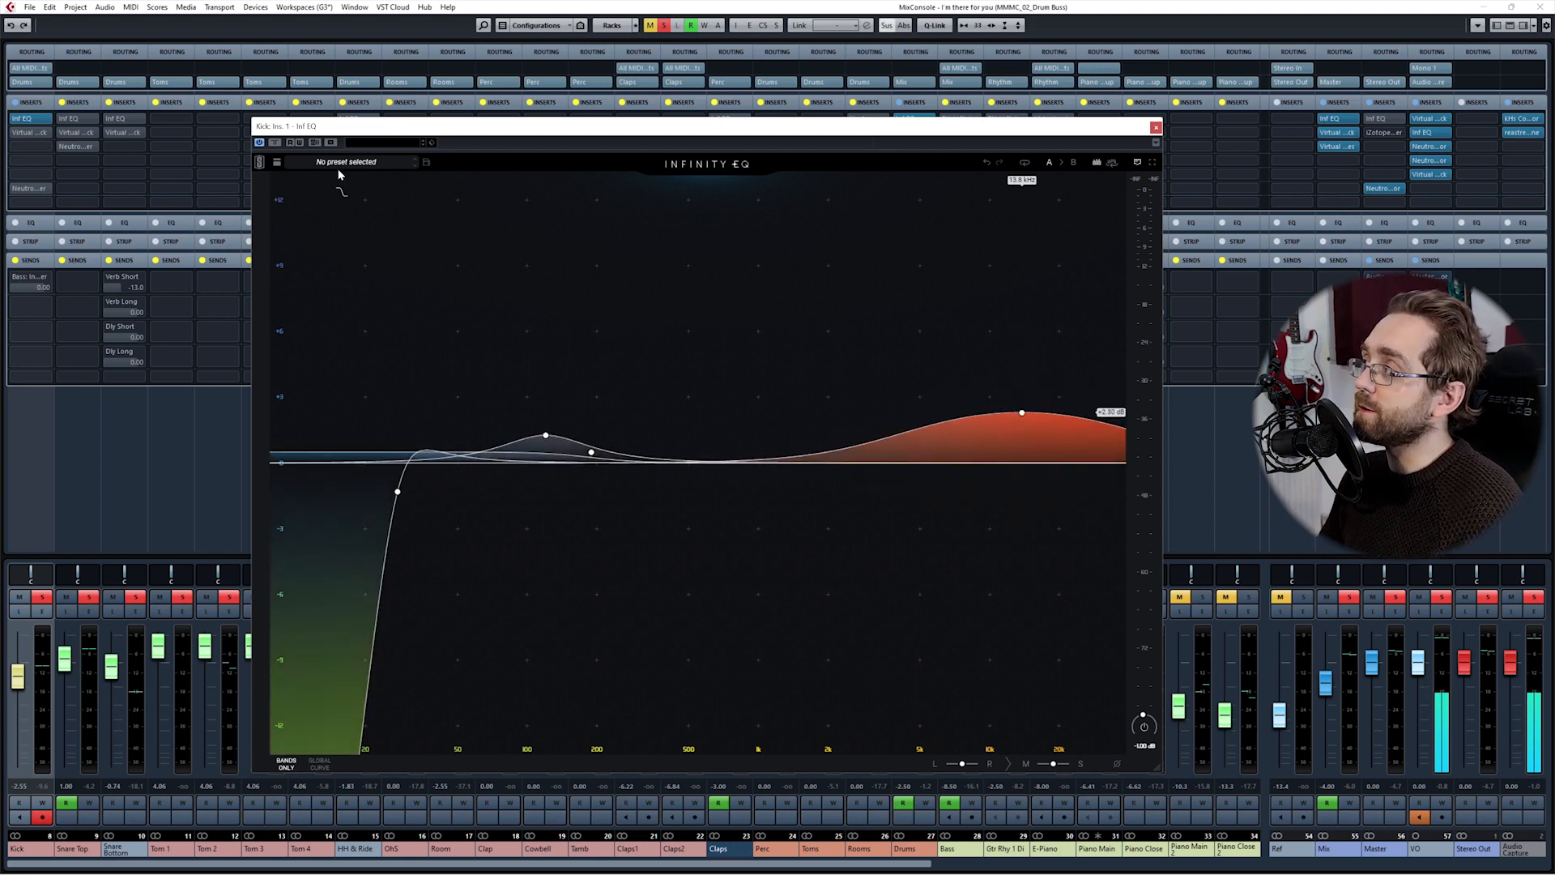
{"action": "left_click", "coordinate": [987, 162]}
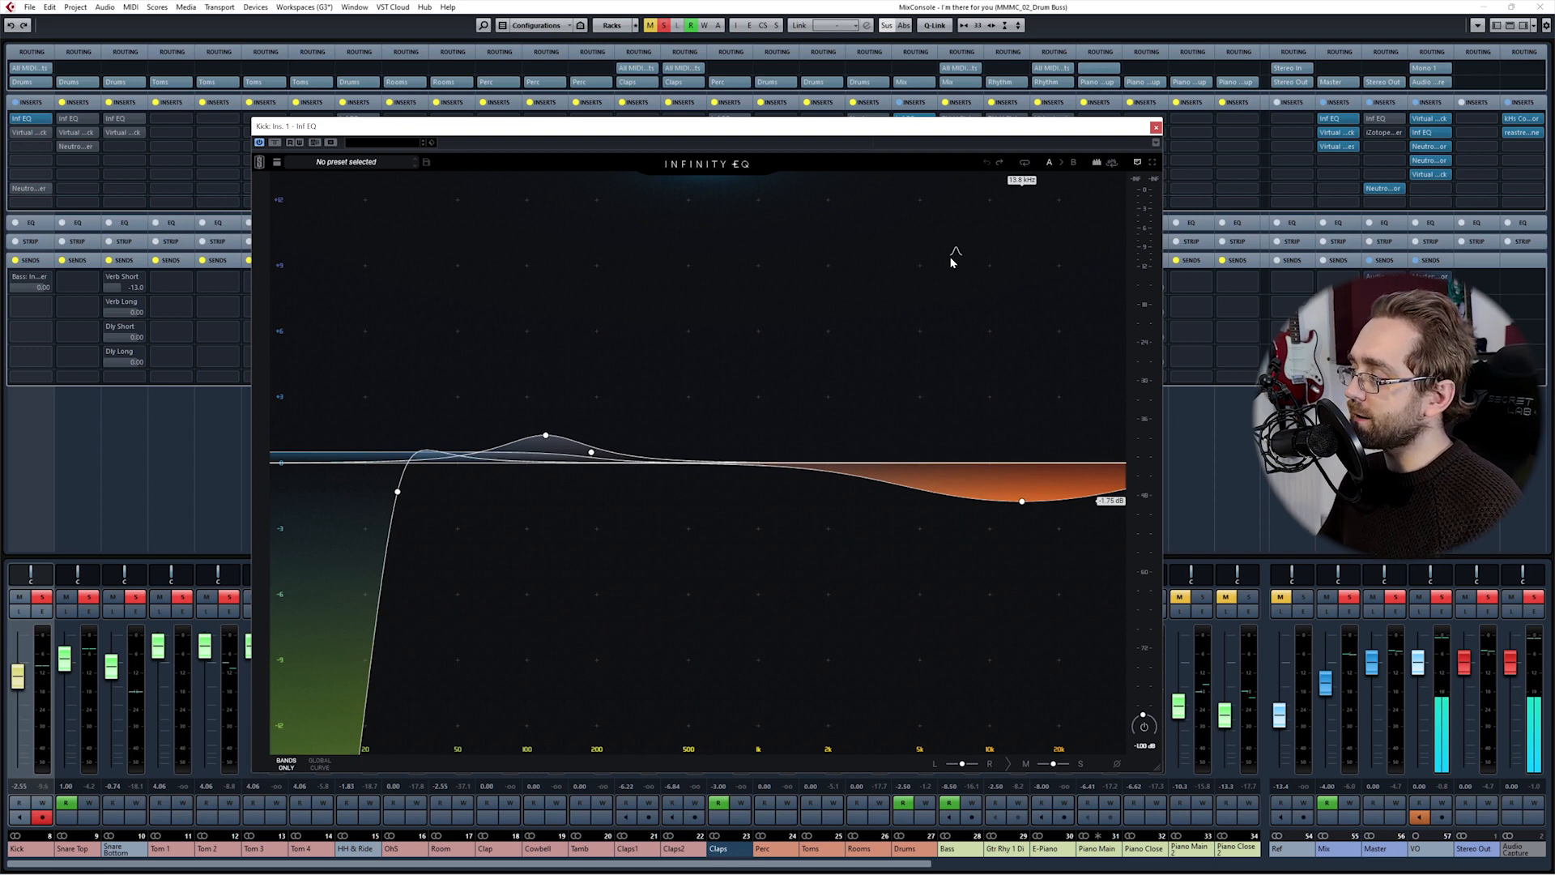
{"action": "left_click_drag", "start_coordinate": [953, 130], "coordinate": [913, 137]}
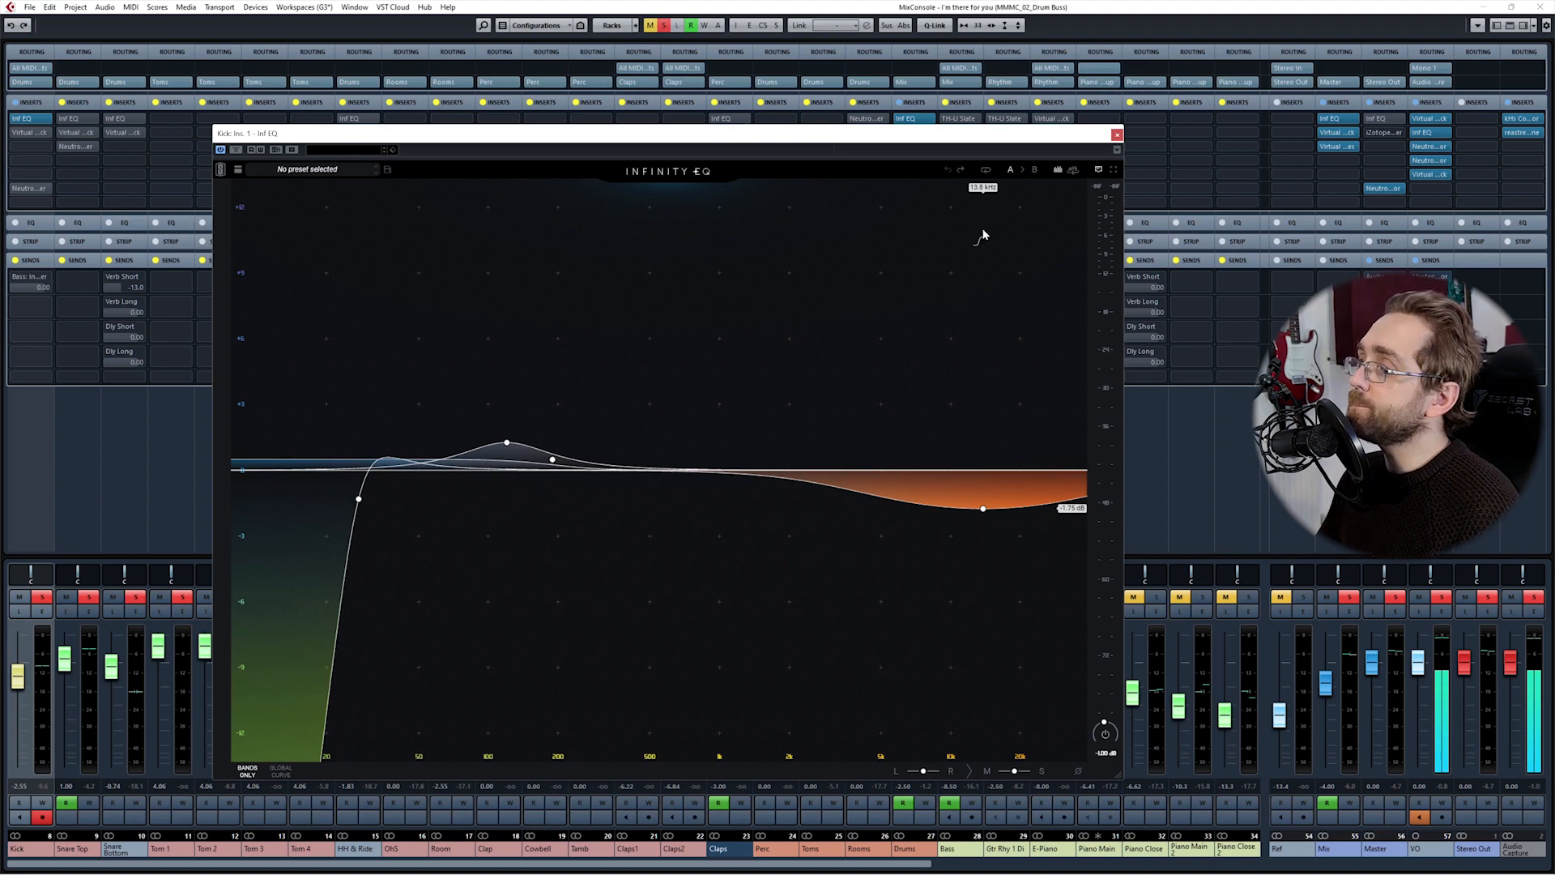
{"action": "left_click", "coordinate": [1116, 135]}
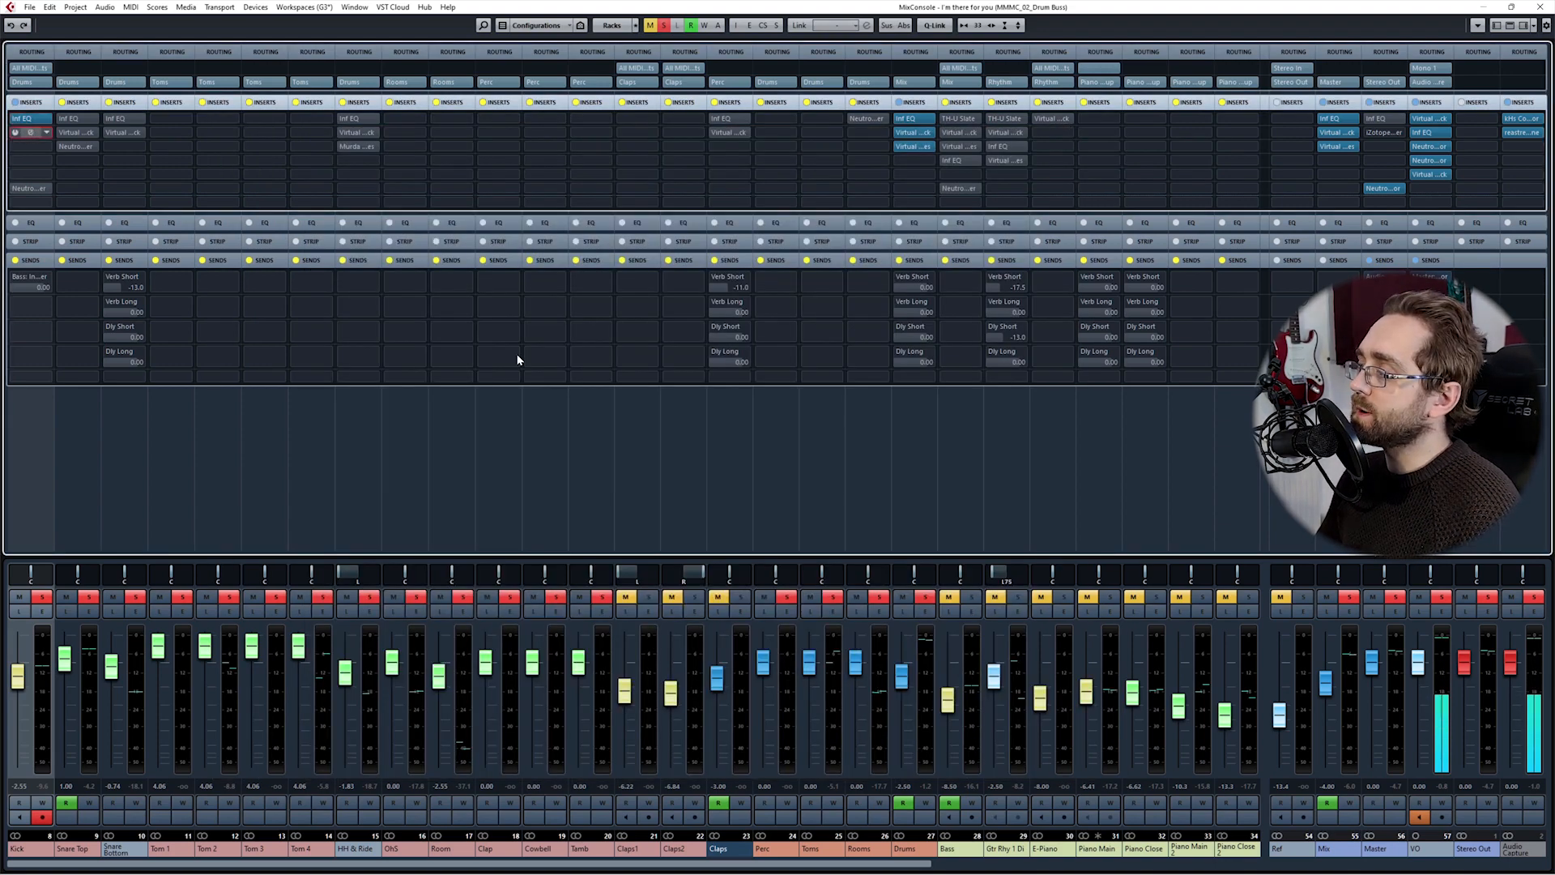
Step: Open the Kick channel's Virtual Mix Rack and place its window in the middle of the mixer
{"action": "left_click_drag", "start_coordinate": [376, 223], "coordinate": [667, 206]}
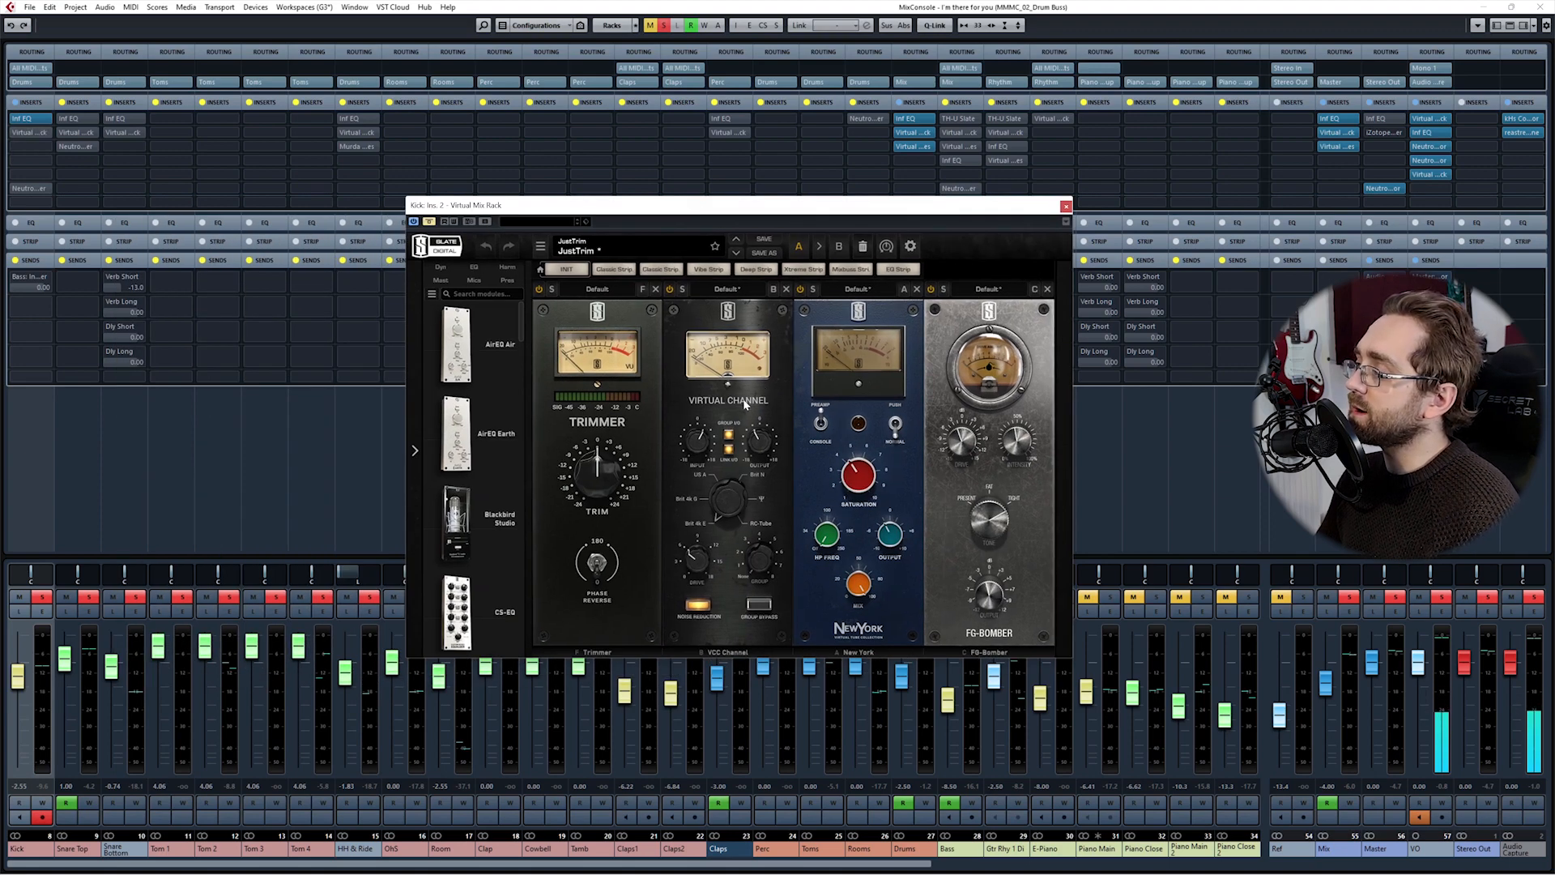
{"action": "left_click_drag", "start_coordinate": [740, 400], "coordinate": [742, 397]}
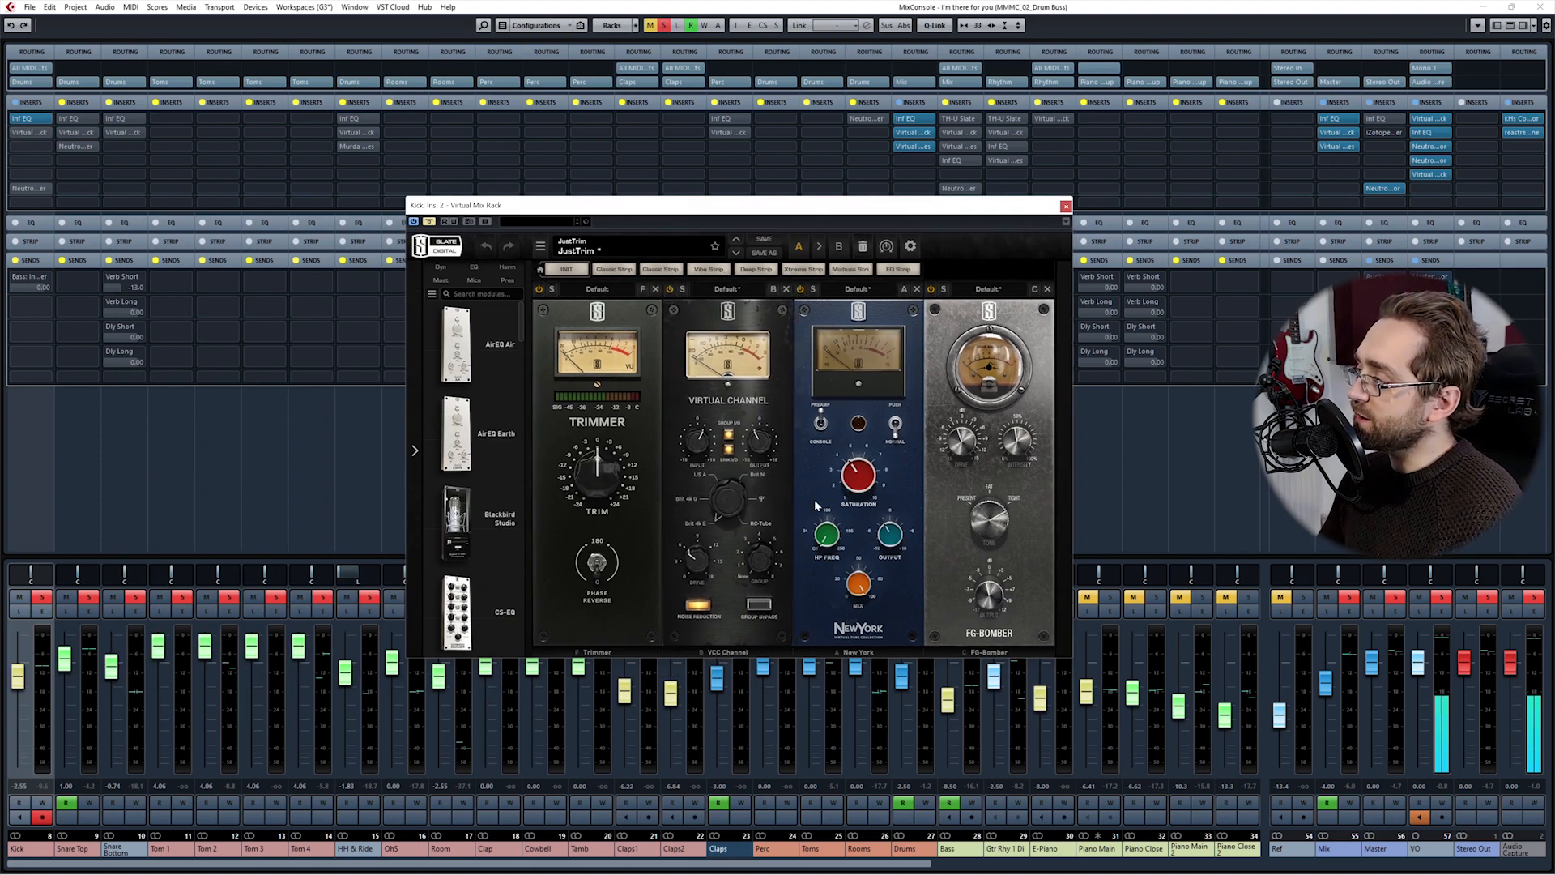
Step: Remove the Trimmer module from the Kick's Virtual Mix Rack and move the plug-in window away from the Drums bus channel
{"action": "left_click_drag", "start_coordinate": [814, 501], "coordinate": [836, 484]}
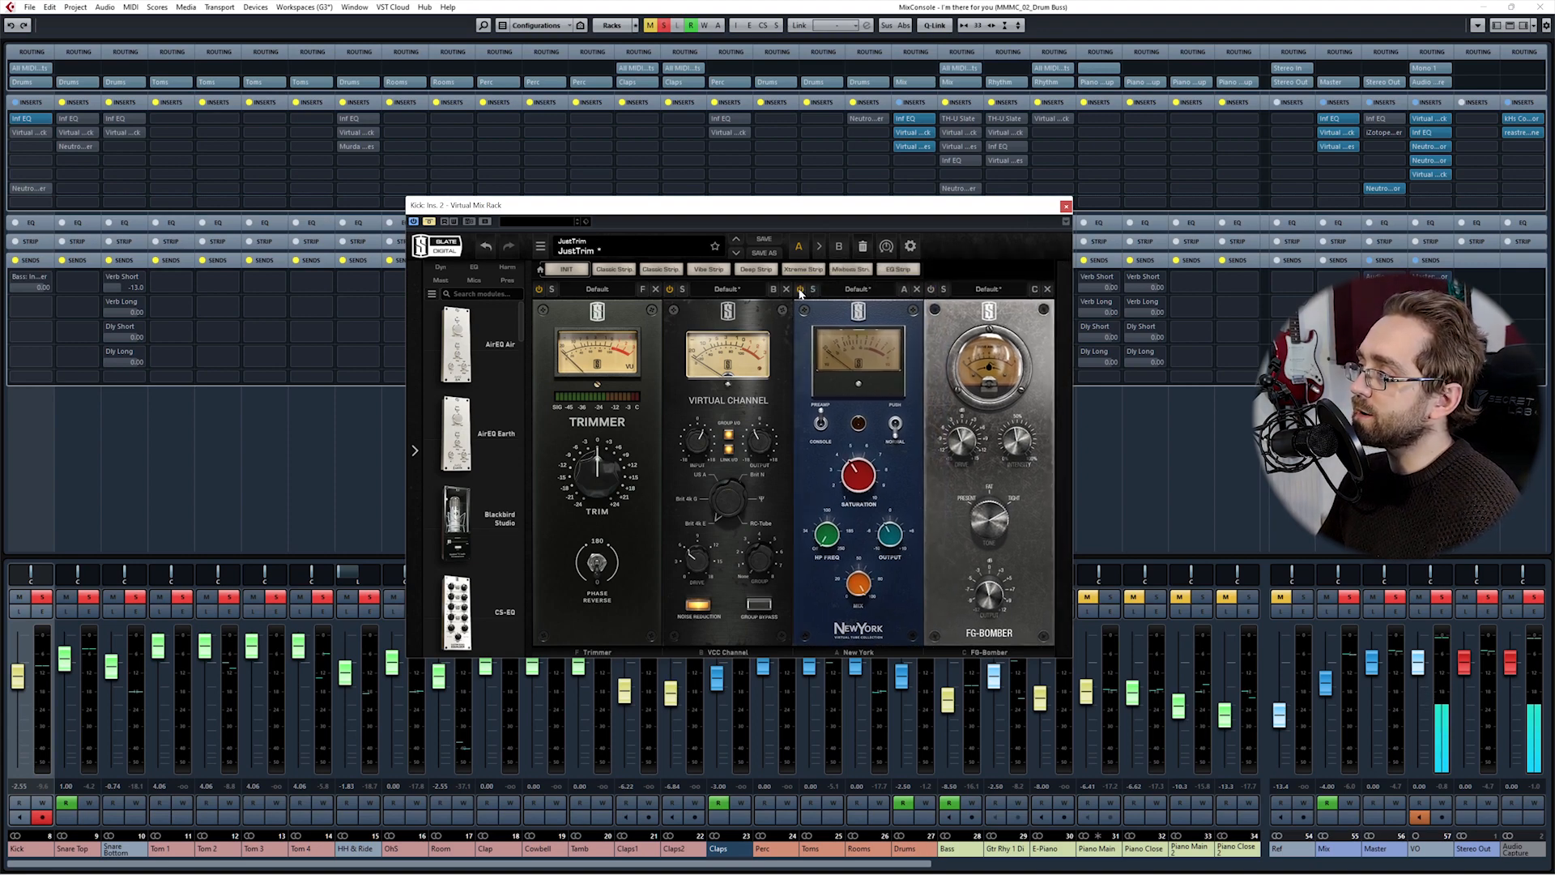
{"action": "left_click_drag", "start_coordinate": [567, 547], "coordinate": [576, 535]}
{"action": "mouse_move", "coordinate": [596, 458]}
{"action": "left_click_drag", "start_coordinate": [474, 543], "coordinate": [471, 543]}
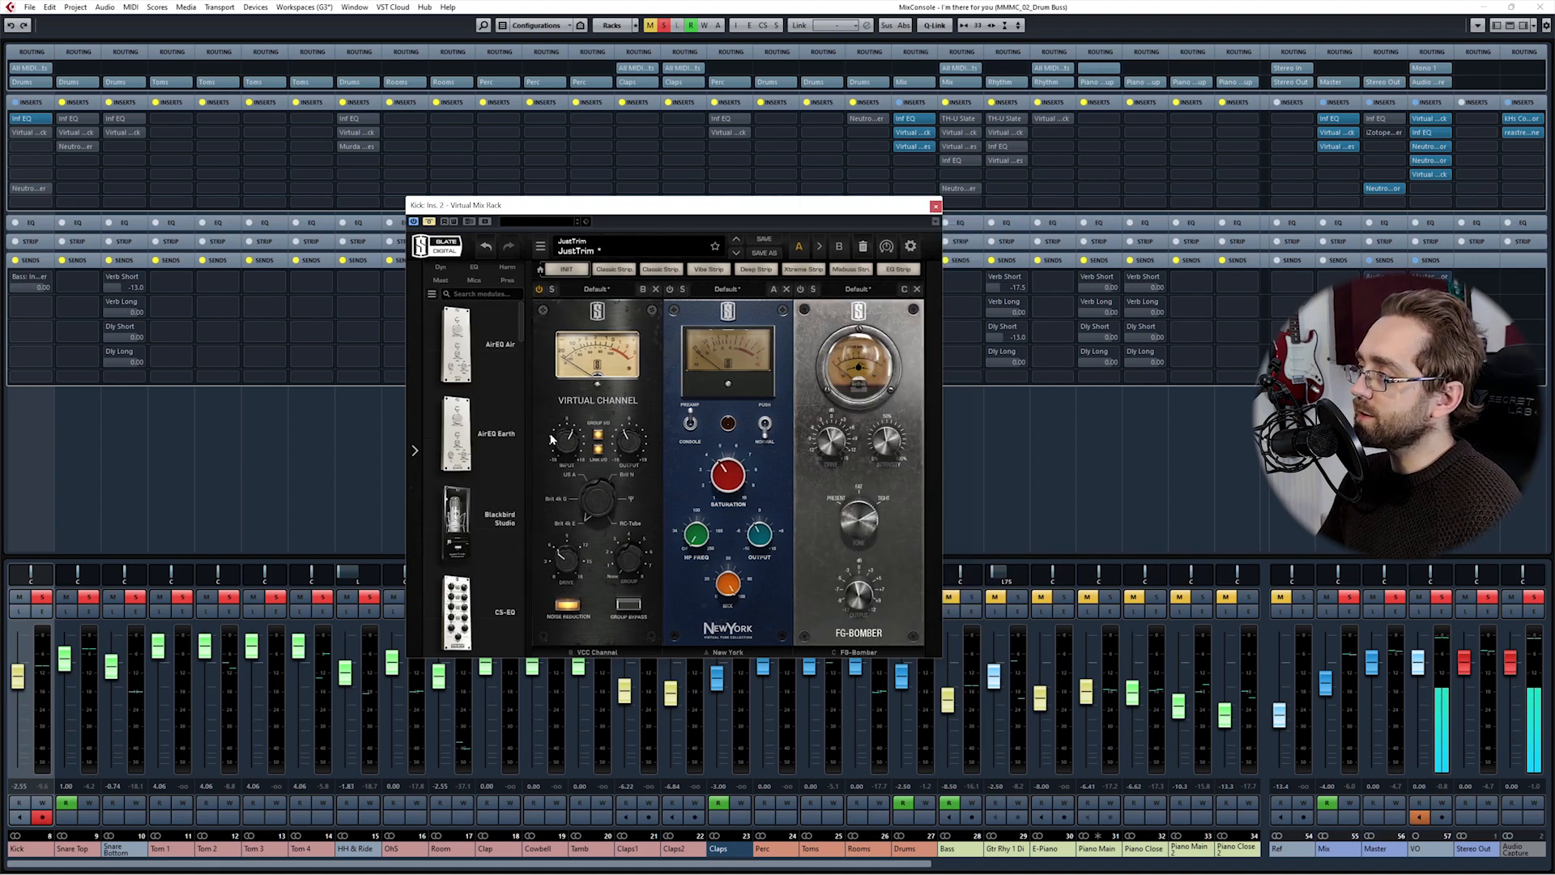
{"action": "left_click_drag", "start_coordinate": [624, 217], "coordinate": [369, 193]}
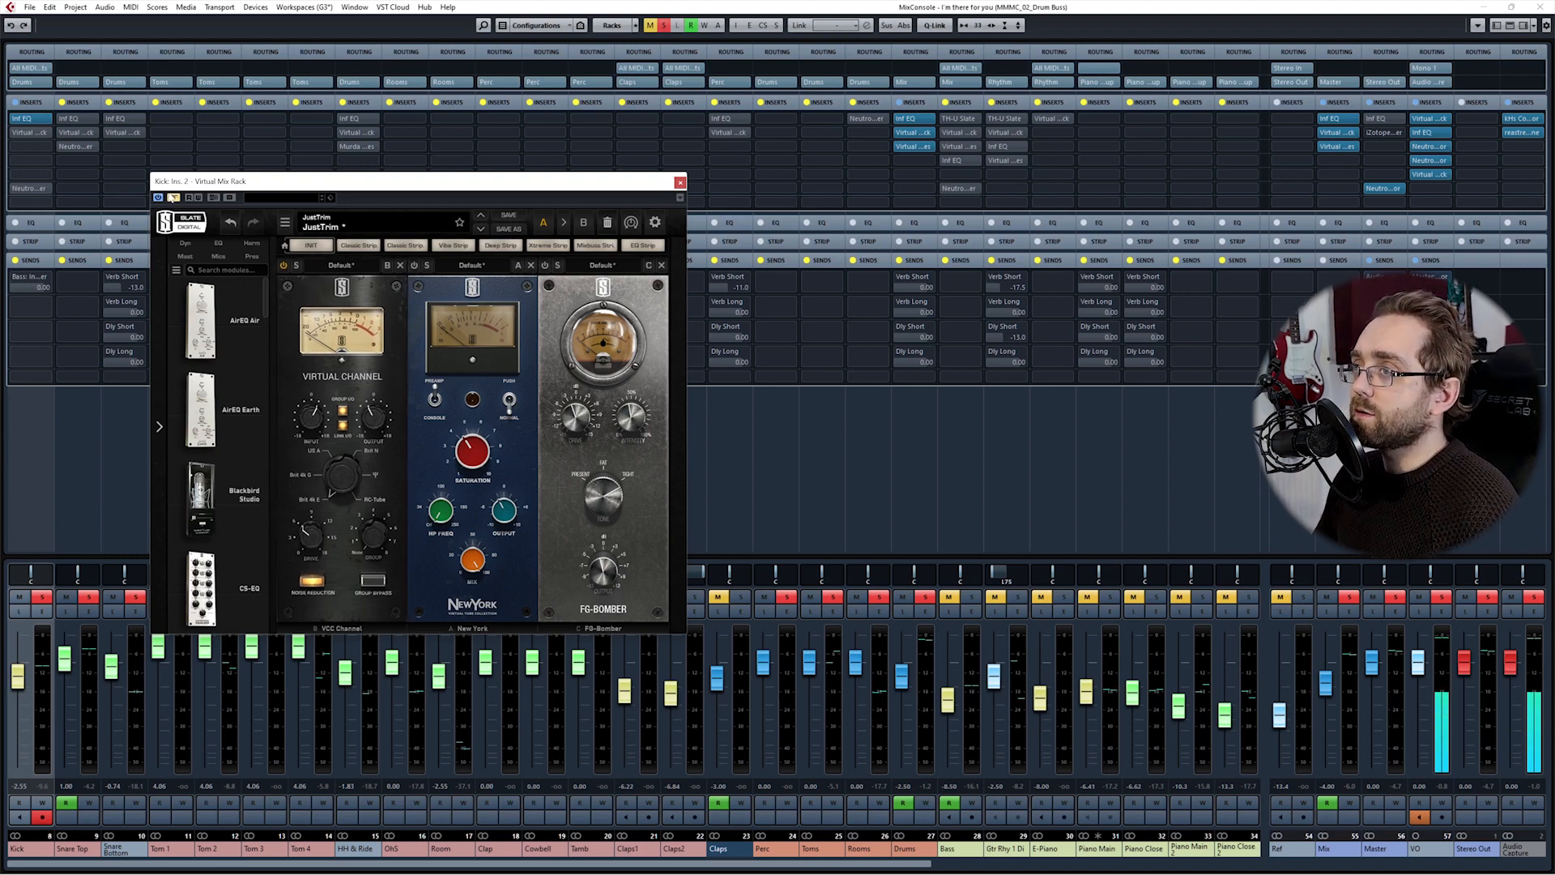
{"action": "left_click_drag", "start_coordinate": [230, 184], "coordinate": [268, 188]}
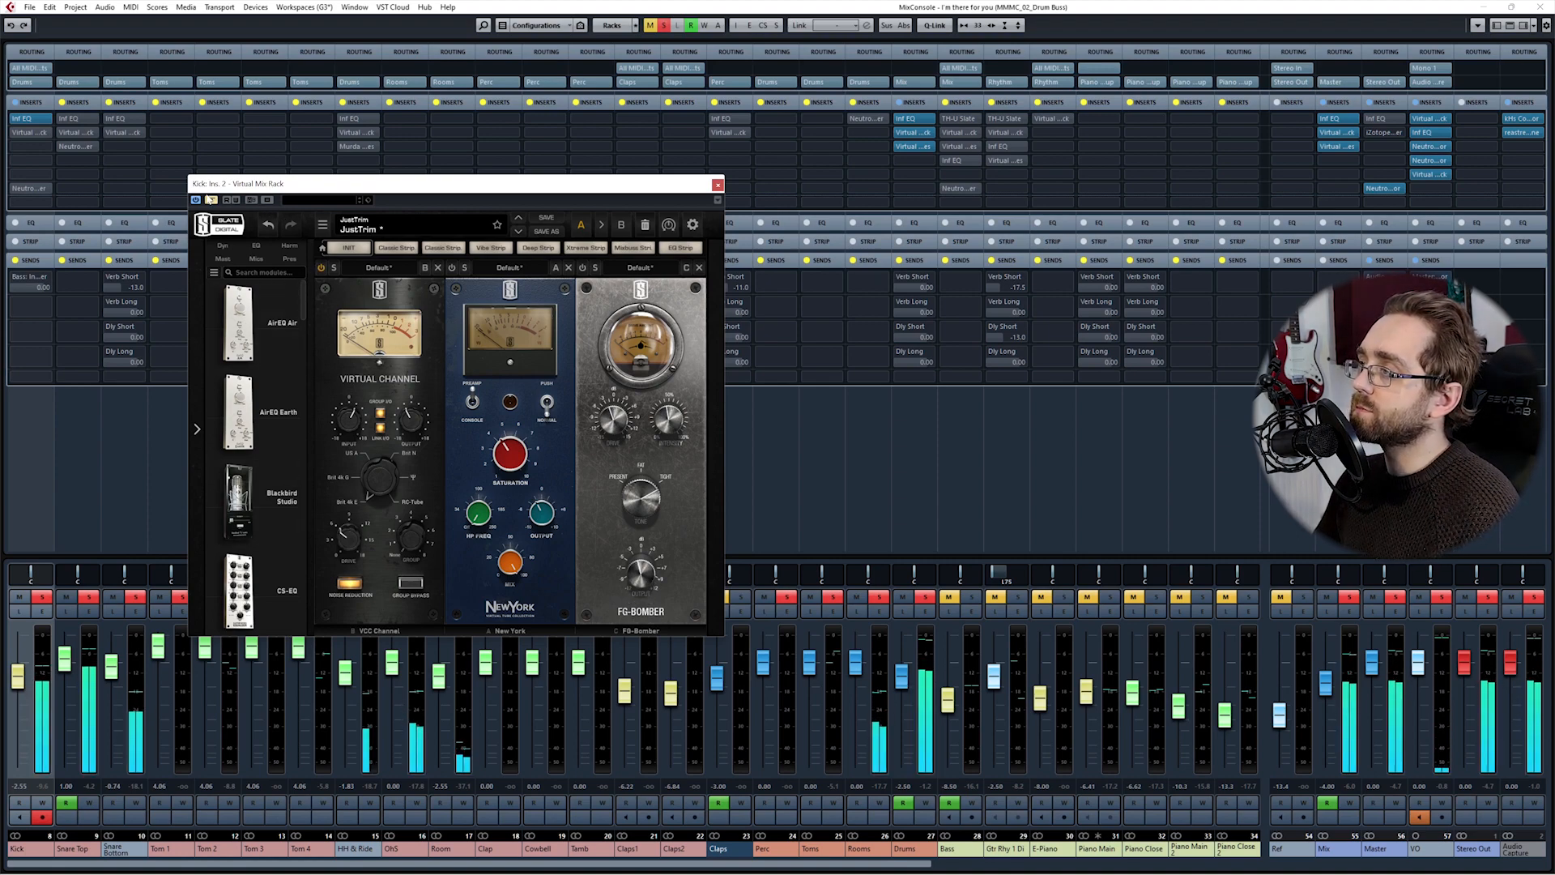
Step: Compare the drums with the Kick's Virtual Mix Rack active and bypassed, leaving the rack active
{"action": "left_click", "coordinate": [211, 200]}
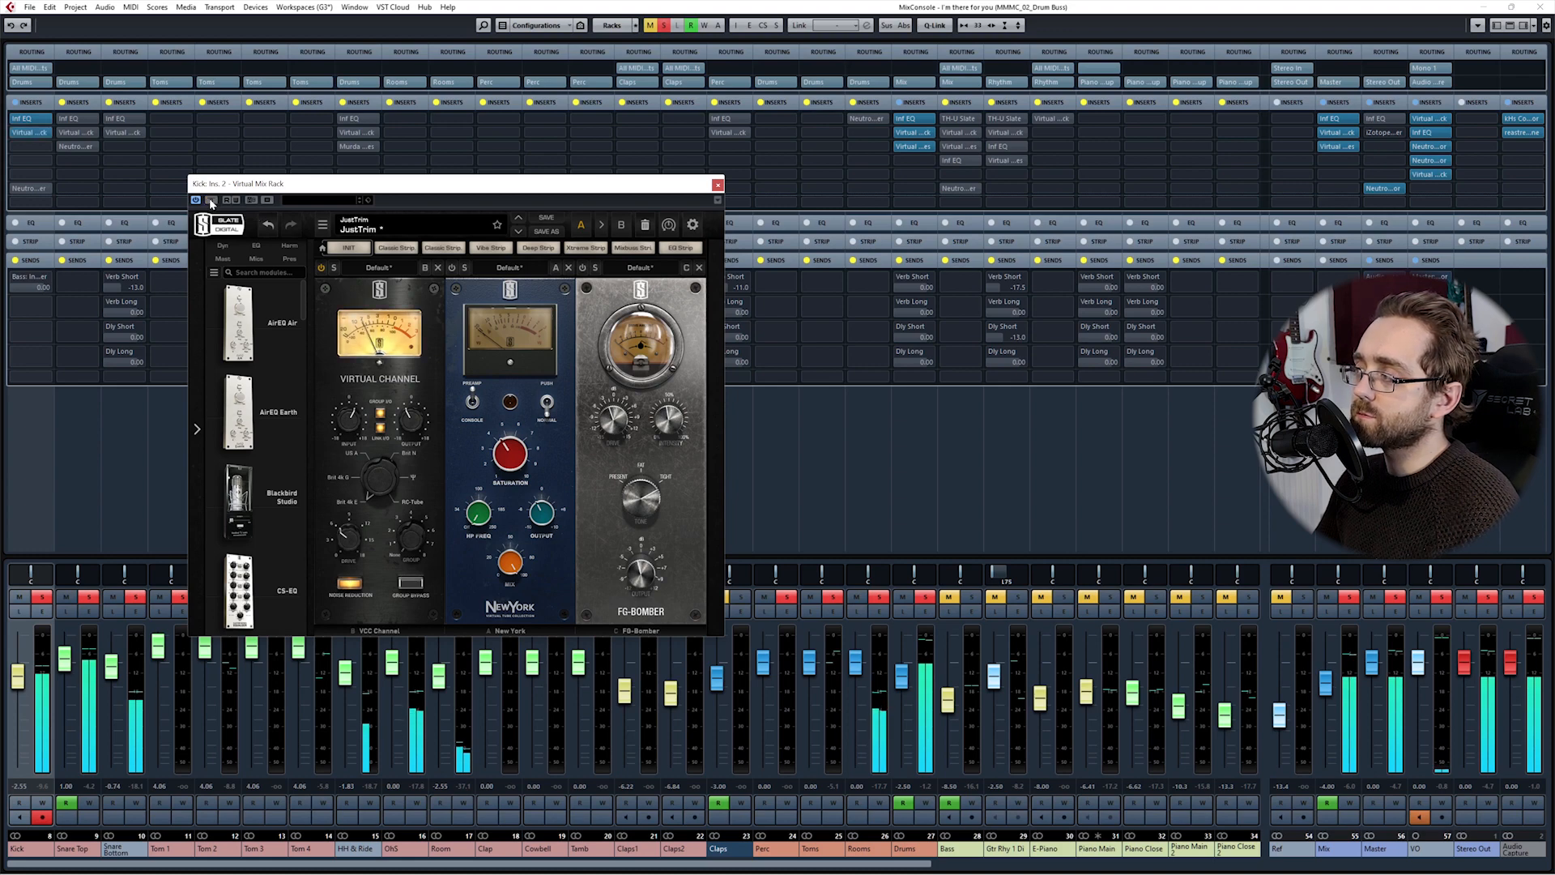
{"action": "left_click", "coordinate": [211, 200]}
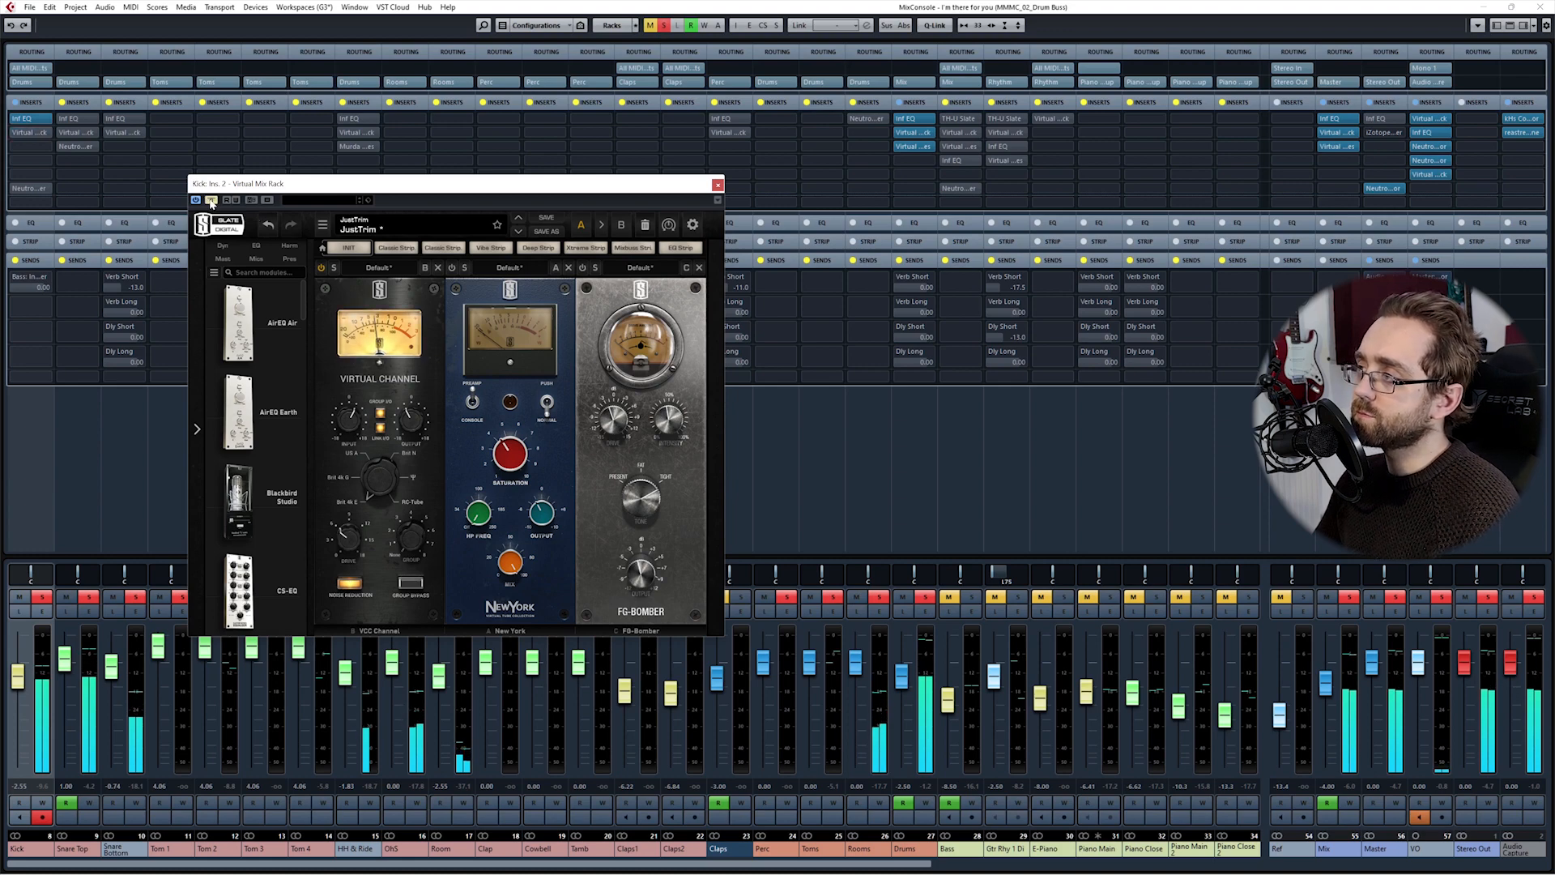
{"action": "left_click", "coordinate": [211, 200]}
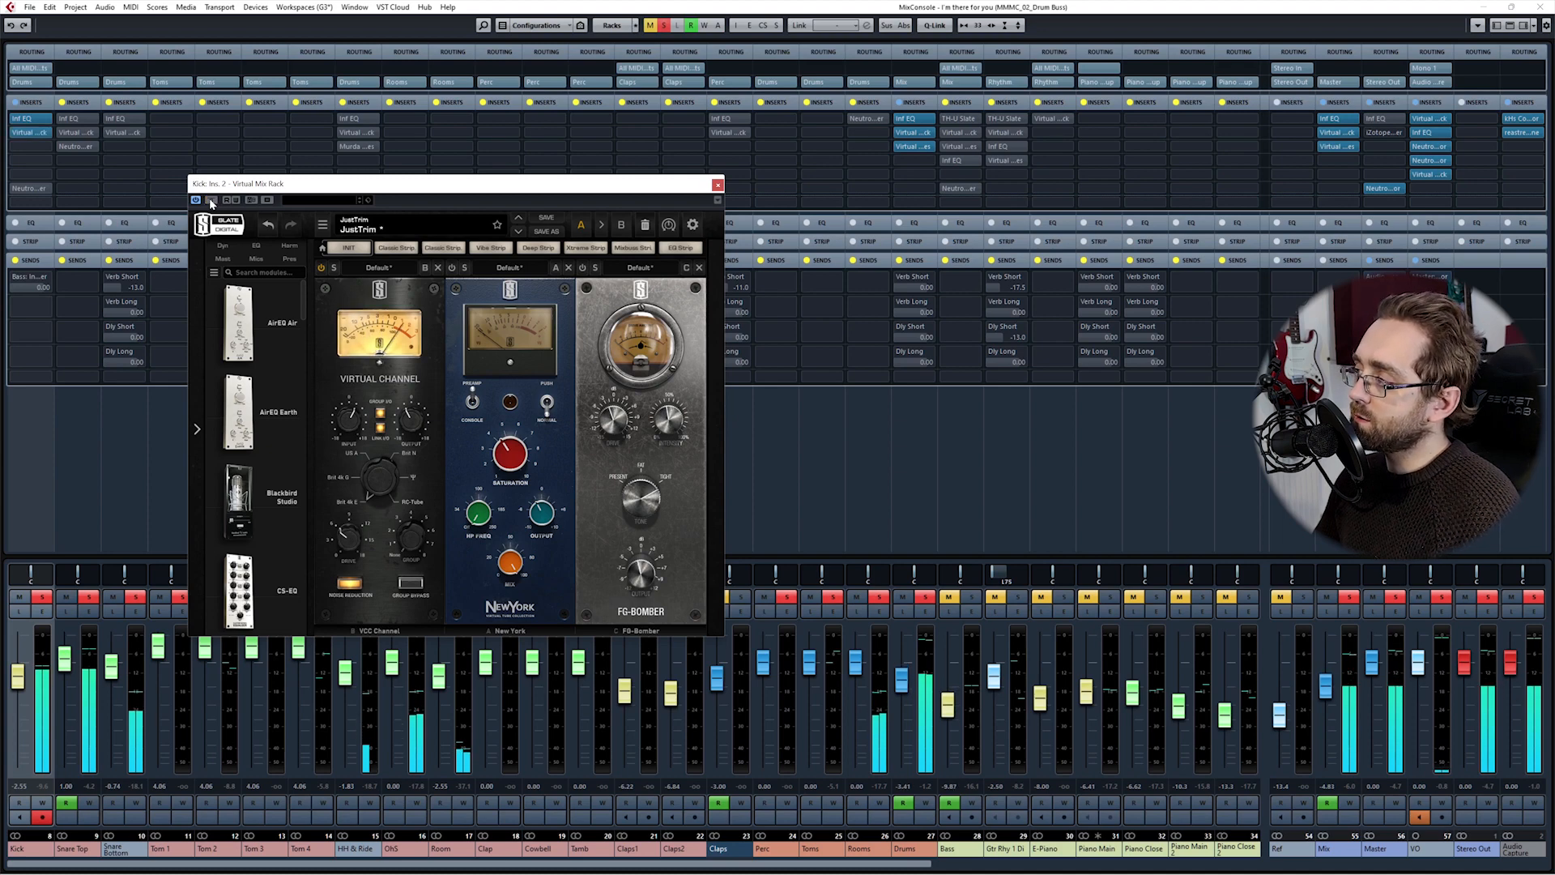
Step: Switch the solo from the Drums bus to the Kick and compare its sound with the Virtual Mix Rack bypassed and active
{"action": "left_click", "coordinate": [902, 507]}
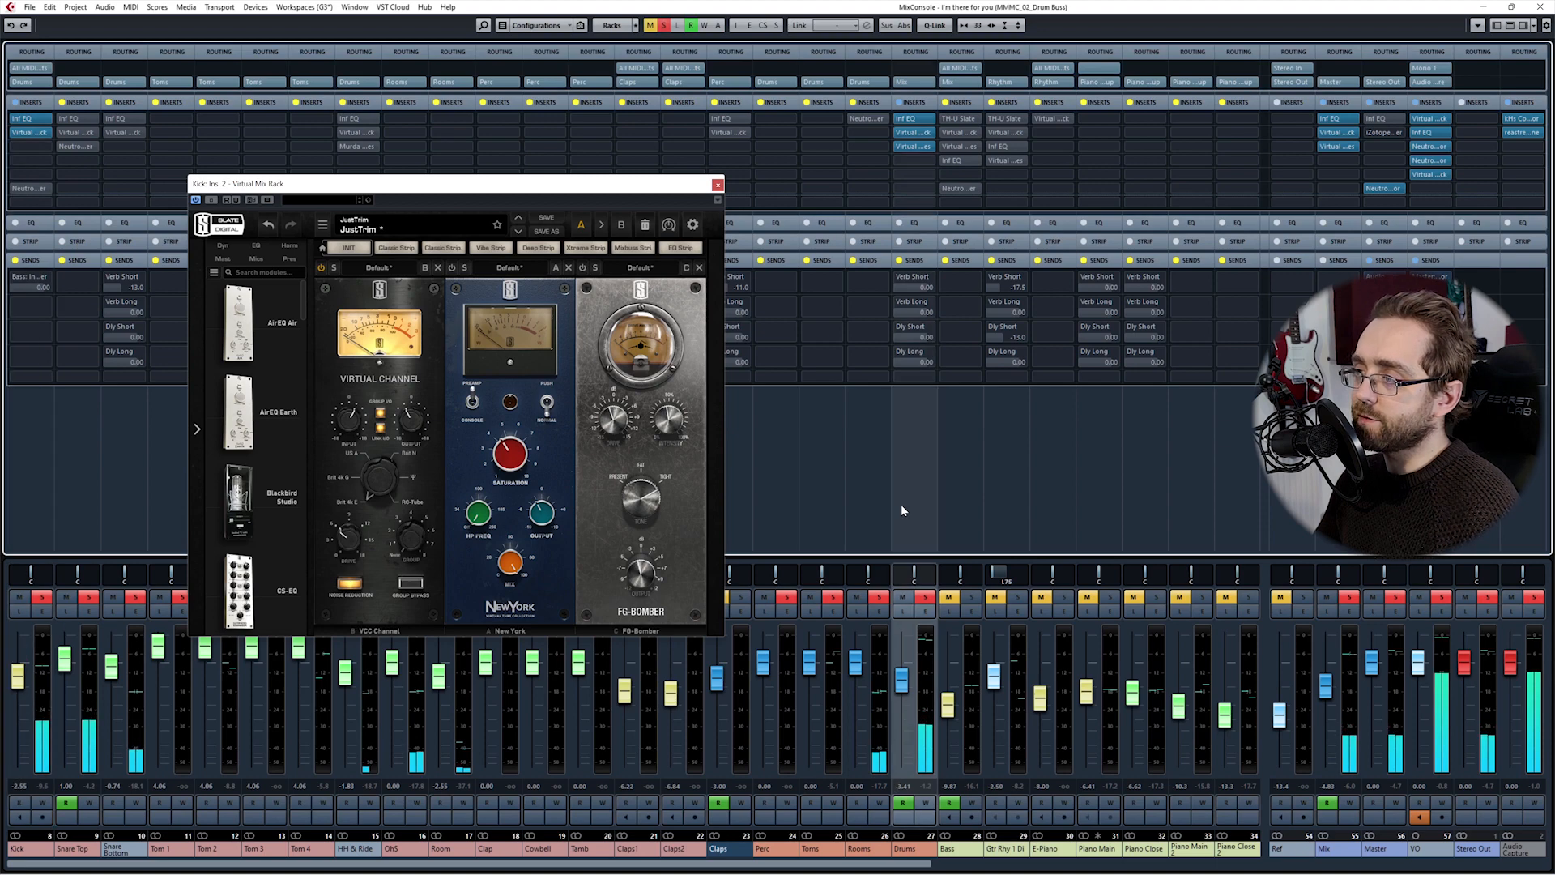
{"action": "left_click", "coordinate": [10, 528]}
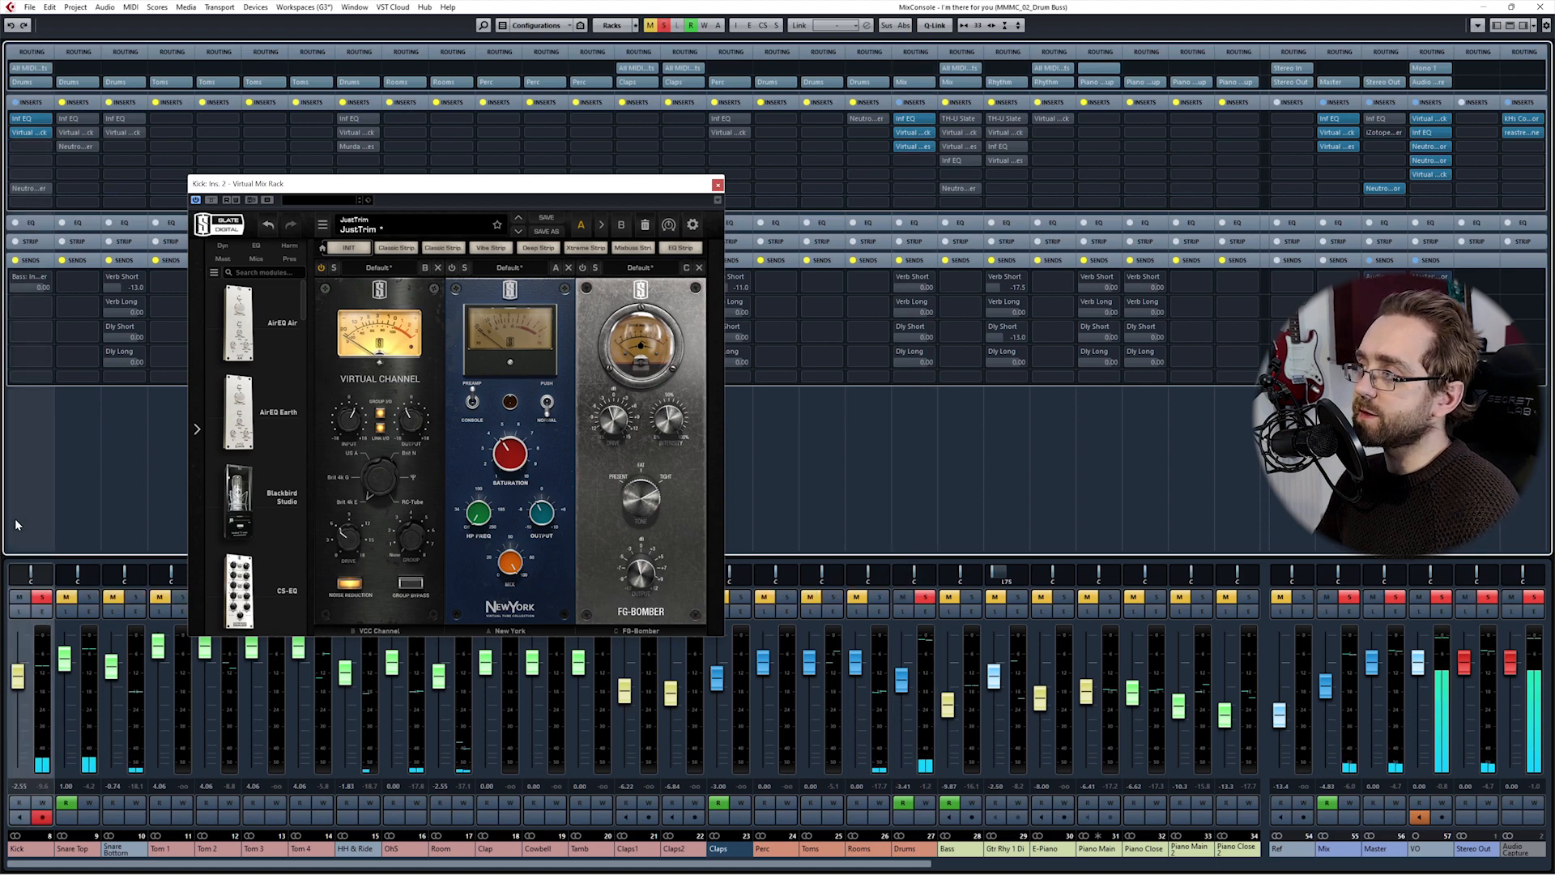
{"action": "left_click_drag", "start_coordinate": [294, 186], "coordinate": [436, 184]}
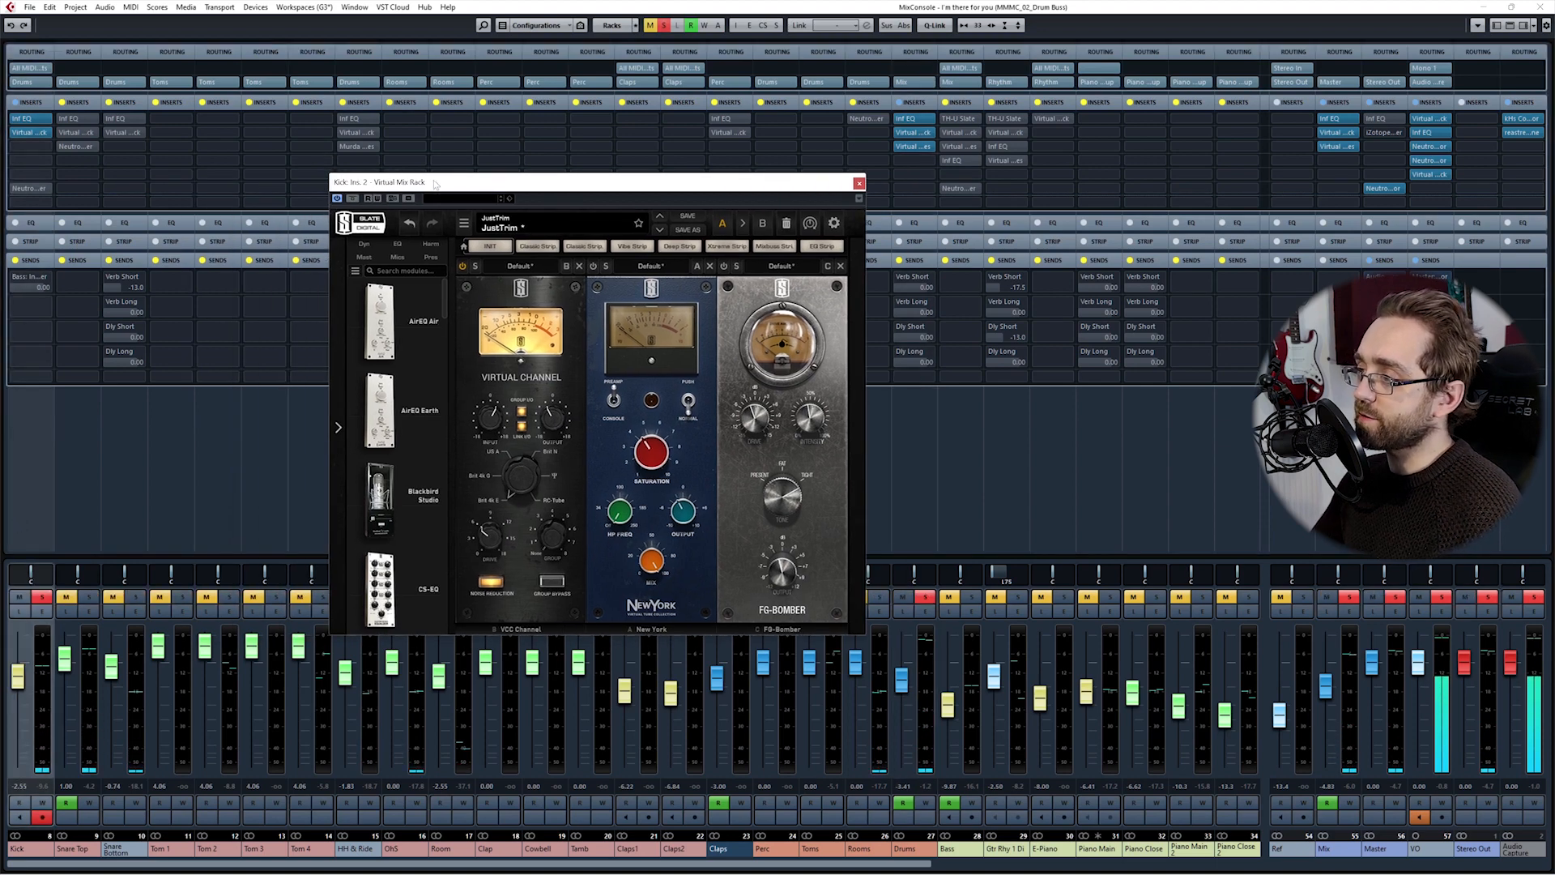
{"action": "left_click", "coordinate": [351, 198]}
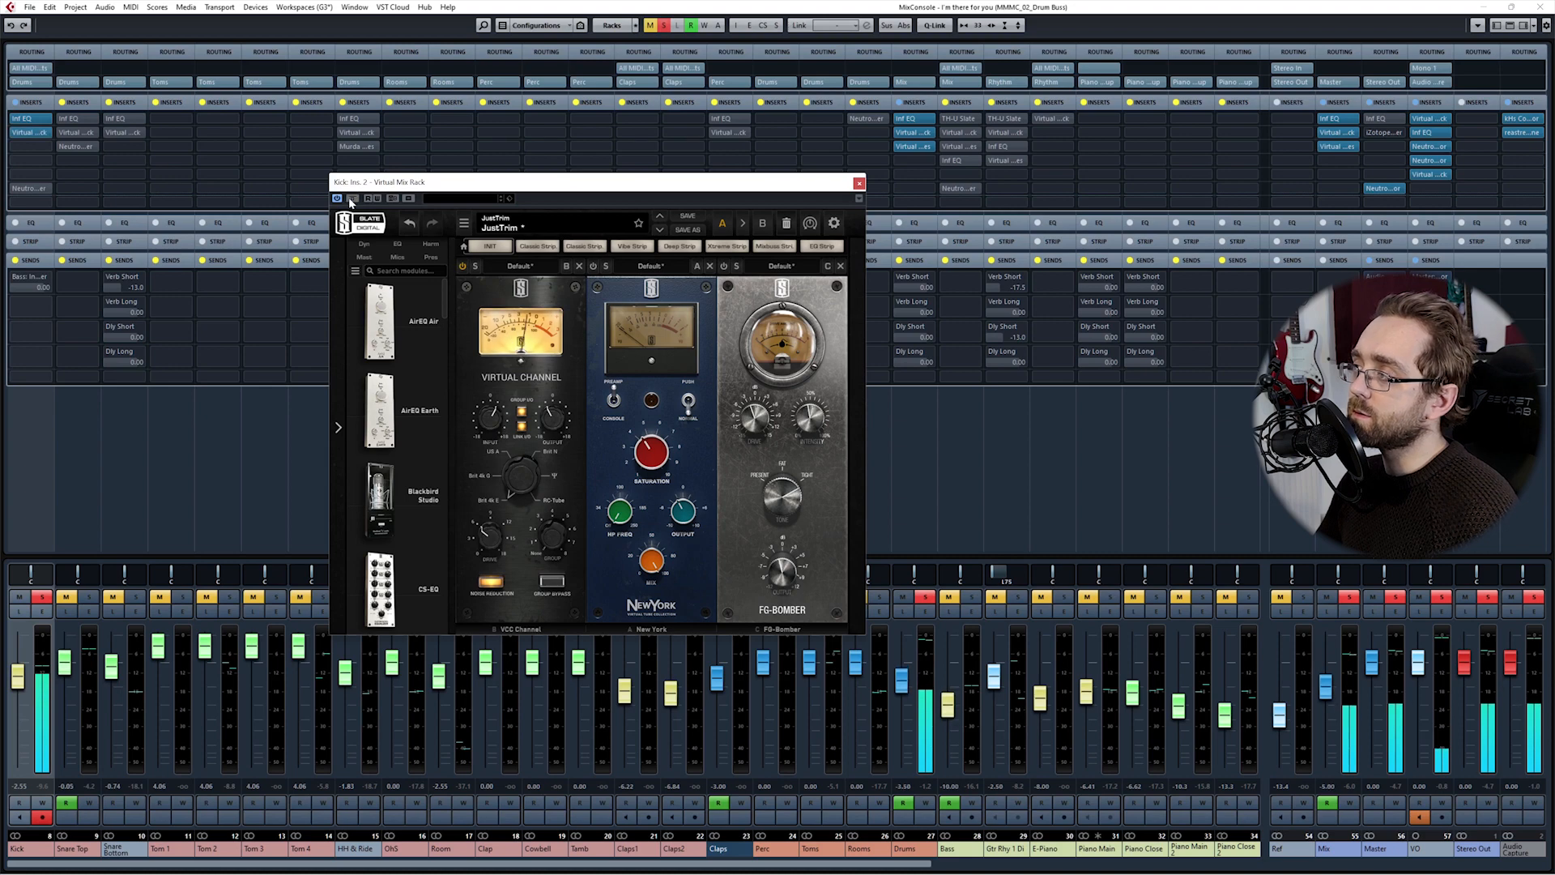
Step: Return the solo to the Drums bus and activate the New York saturation module in the Kick's rack
{"action": "left_click", "coordinate": [916, 475]}
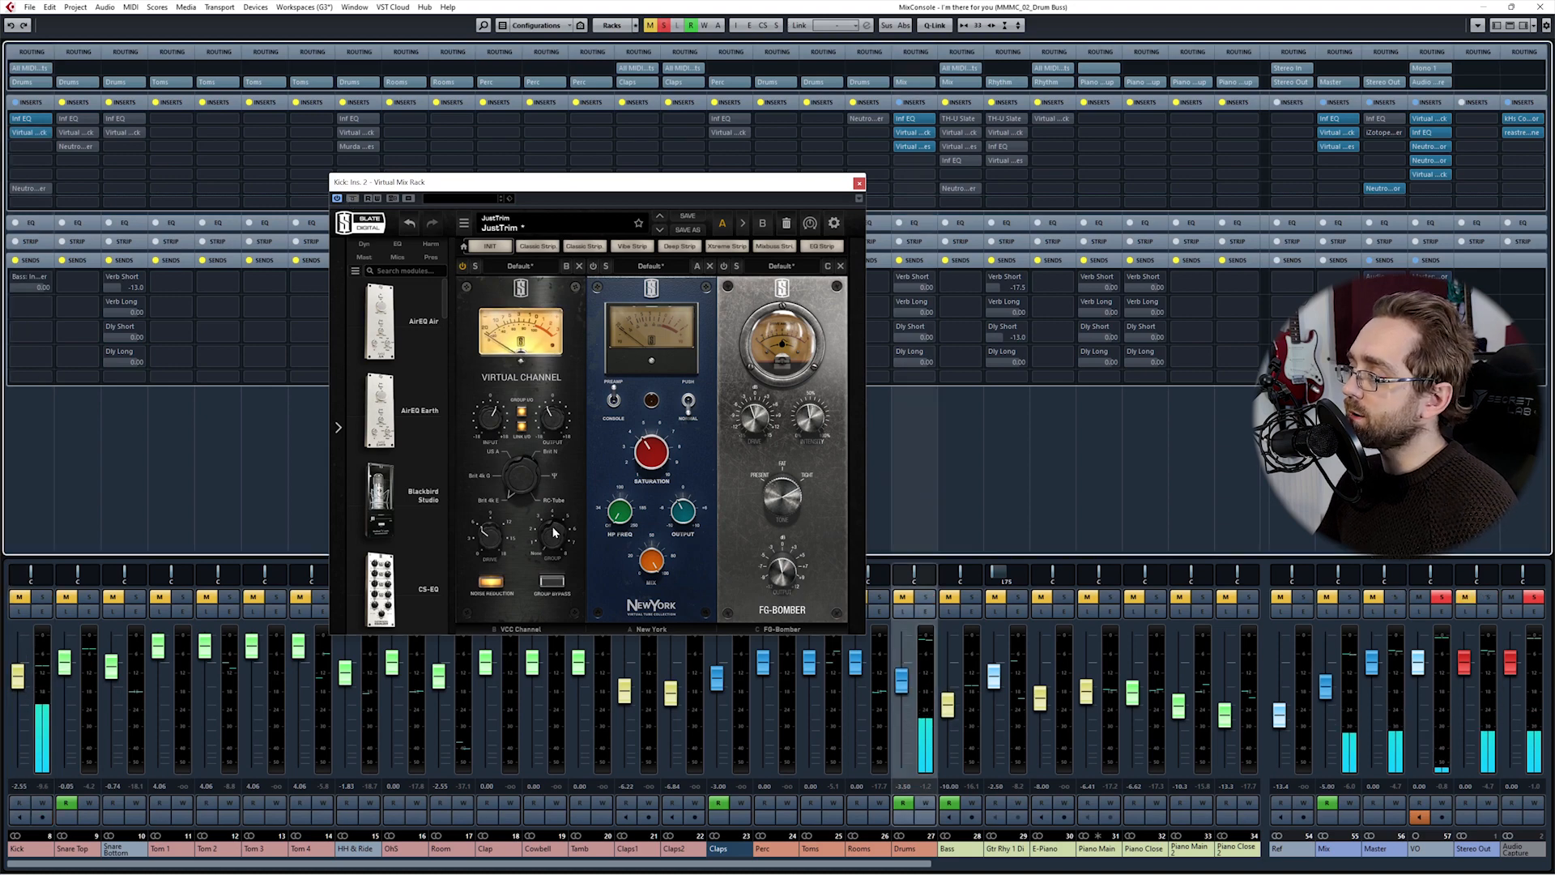
{"action": "mouse_move", "coordinate": [622, 192]}
{"action": "left_mouse_down"}
{"action": "mouse_move", "coordinate": [528, 191]}
{"action": "mouse_move", "coordinate": [648, 201]}
{"action": "left_mouse_up"}
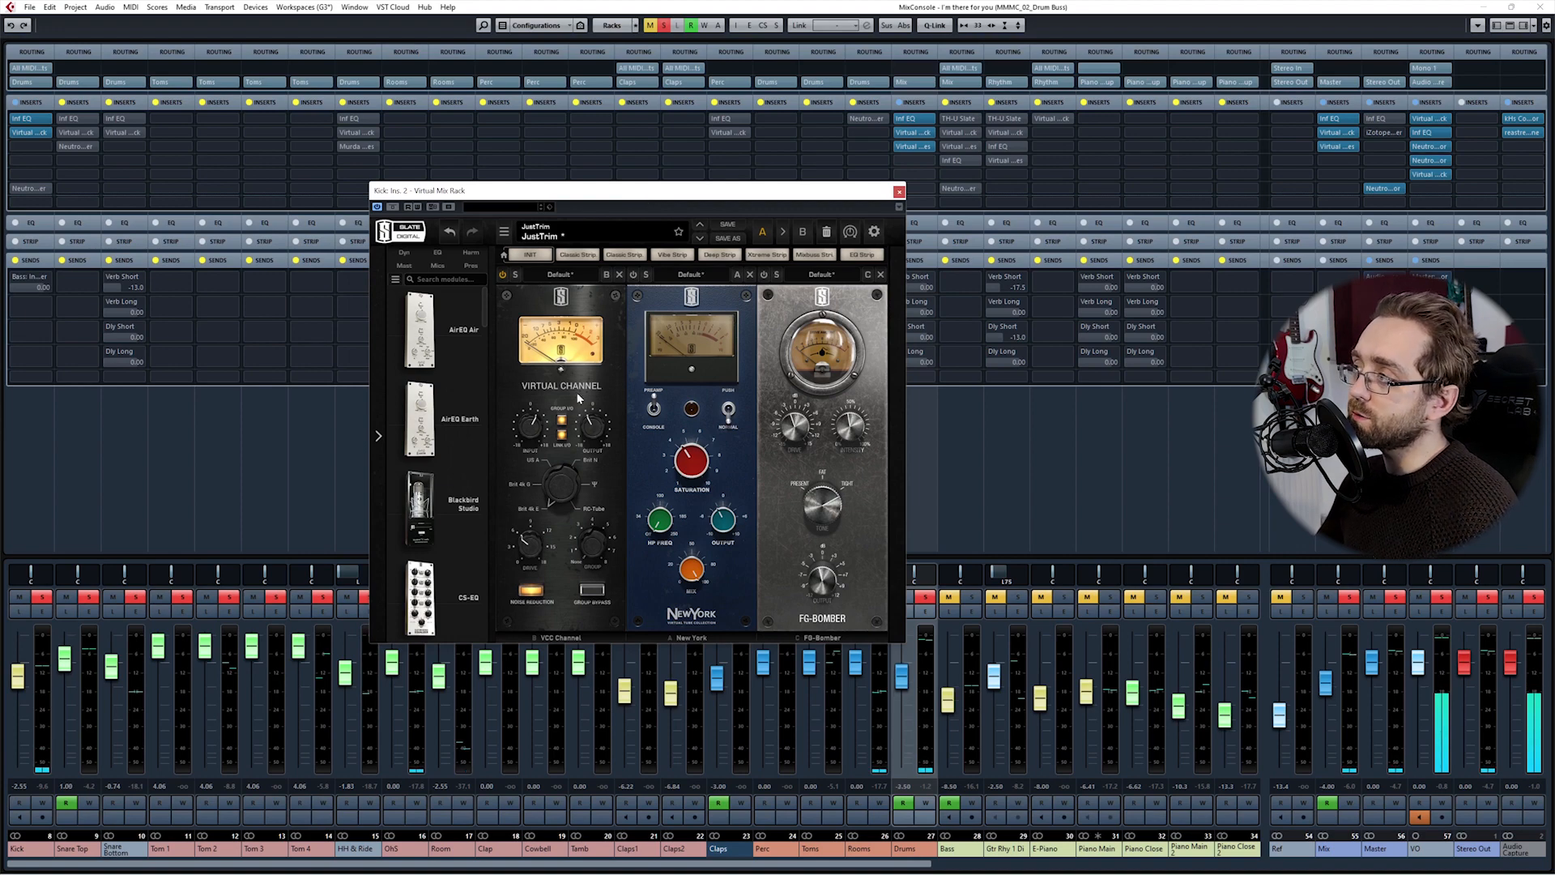
{"action": "left_click", "coordinate": [634, 275]}
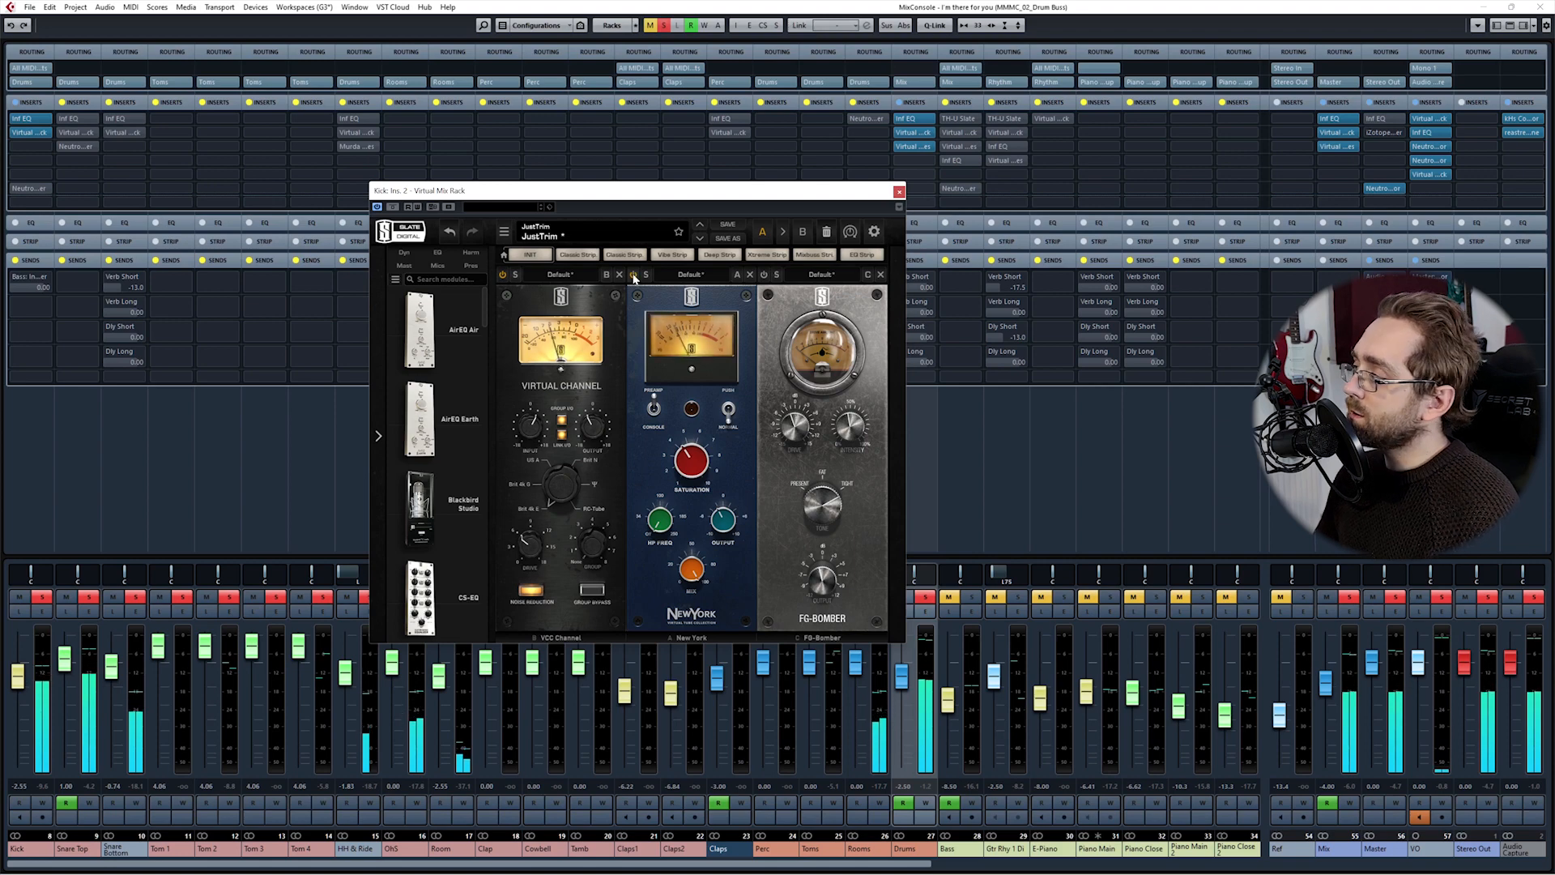
{"action": "left_click_drag", "start_coordinate": [808, 191], "coordinate": [770, 158]}
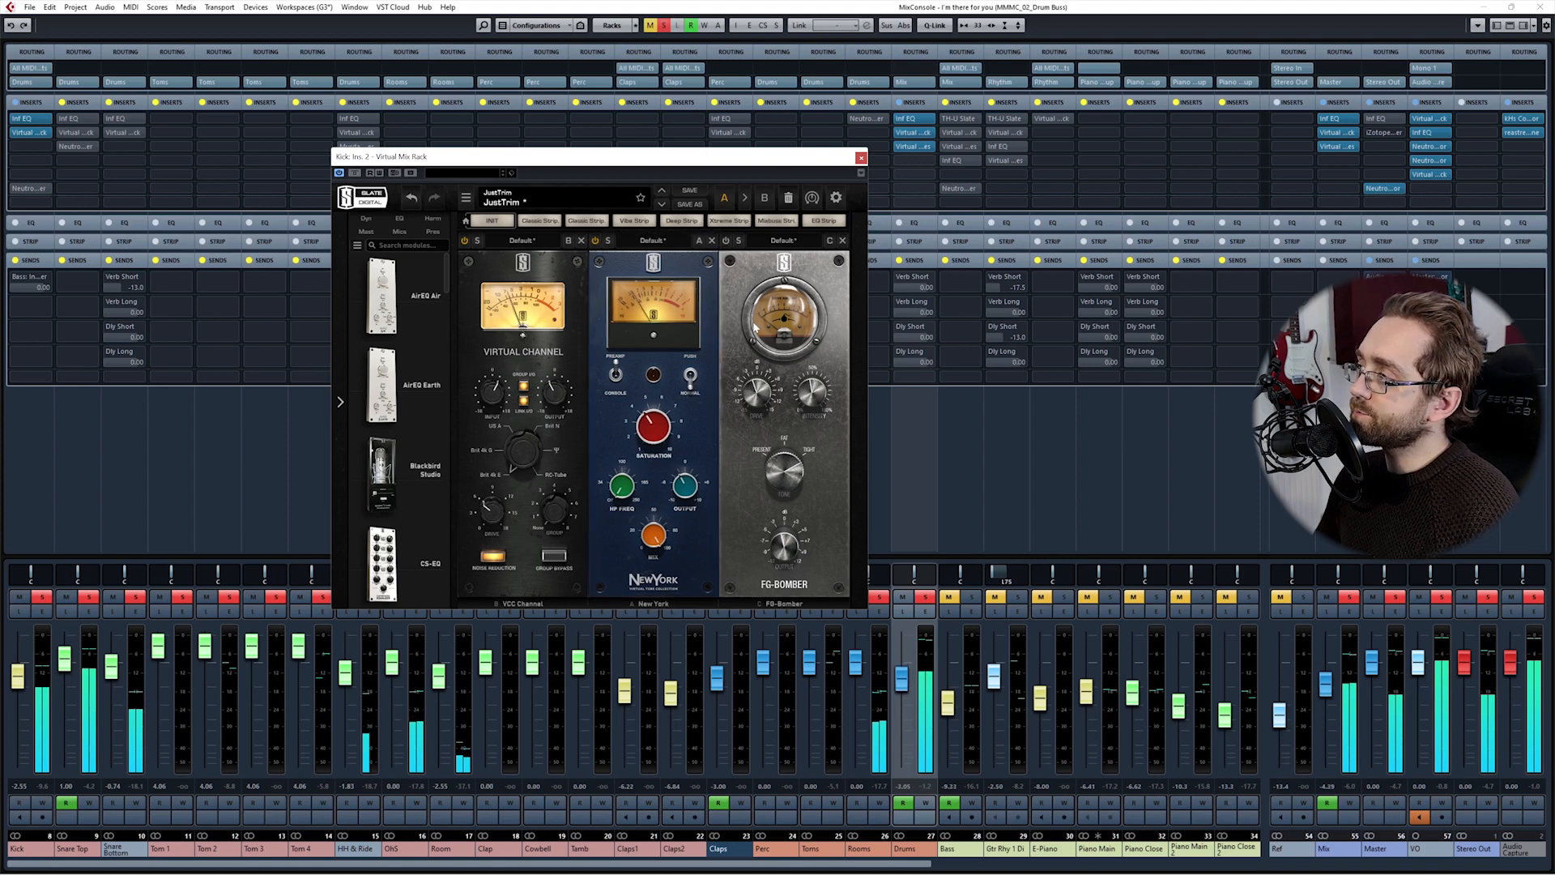
Step: Unsolo the Drums bus, solo the Kick channel and move the rack window clear of the Drums channel
{"action": "left_click", "coordinate": [926, 518]}
{"action": "key", "text": "s"}
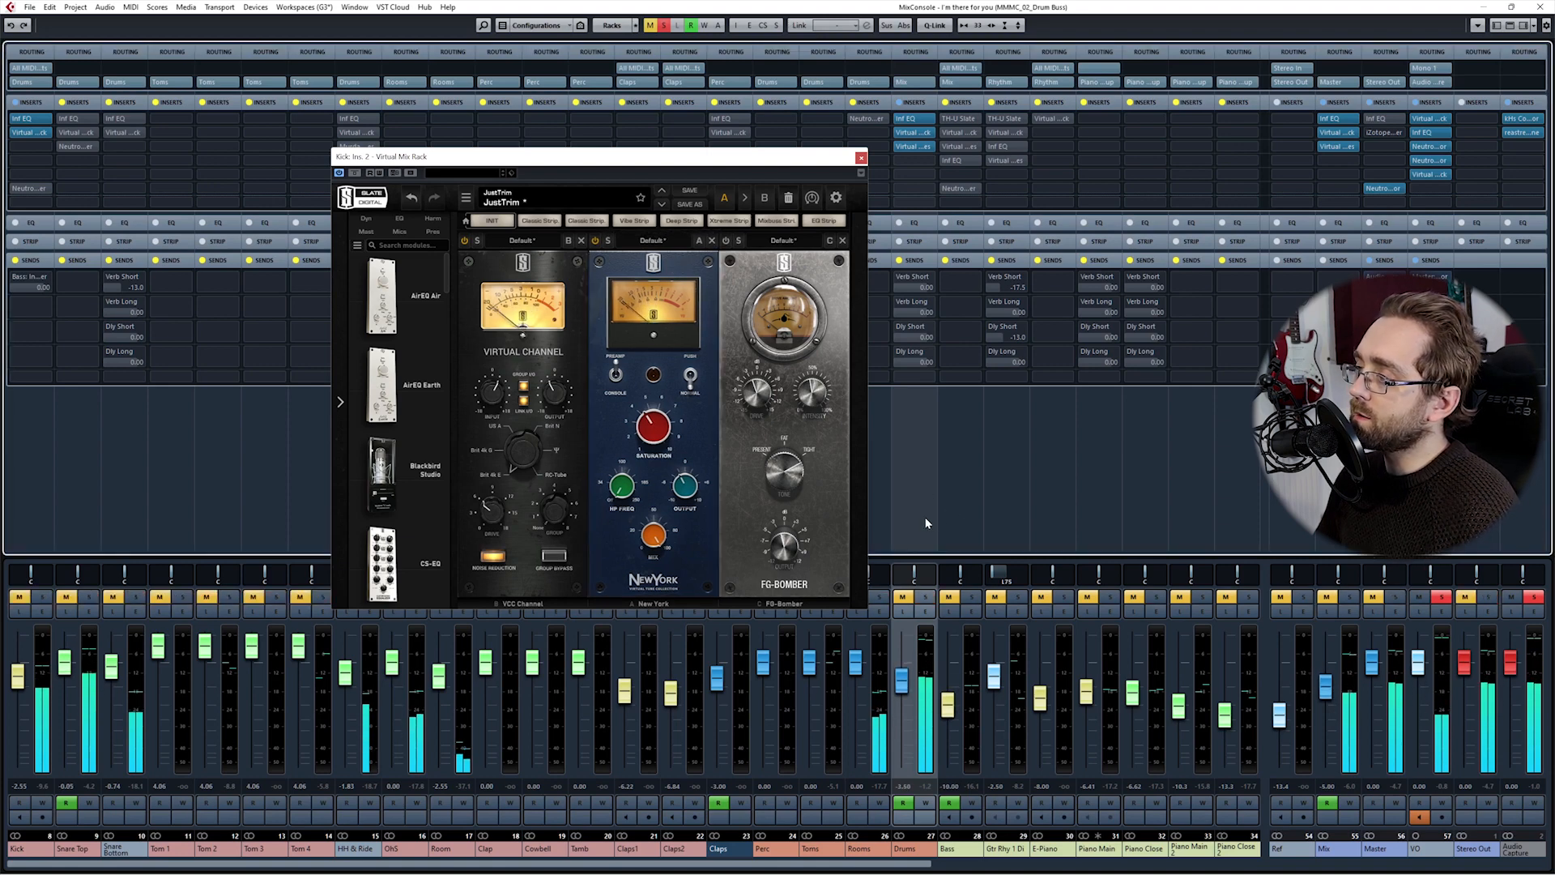
{"action": "left_click", "coordinate": [41, 461]}
{"action": "key", "text": "s"}
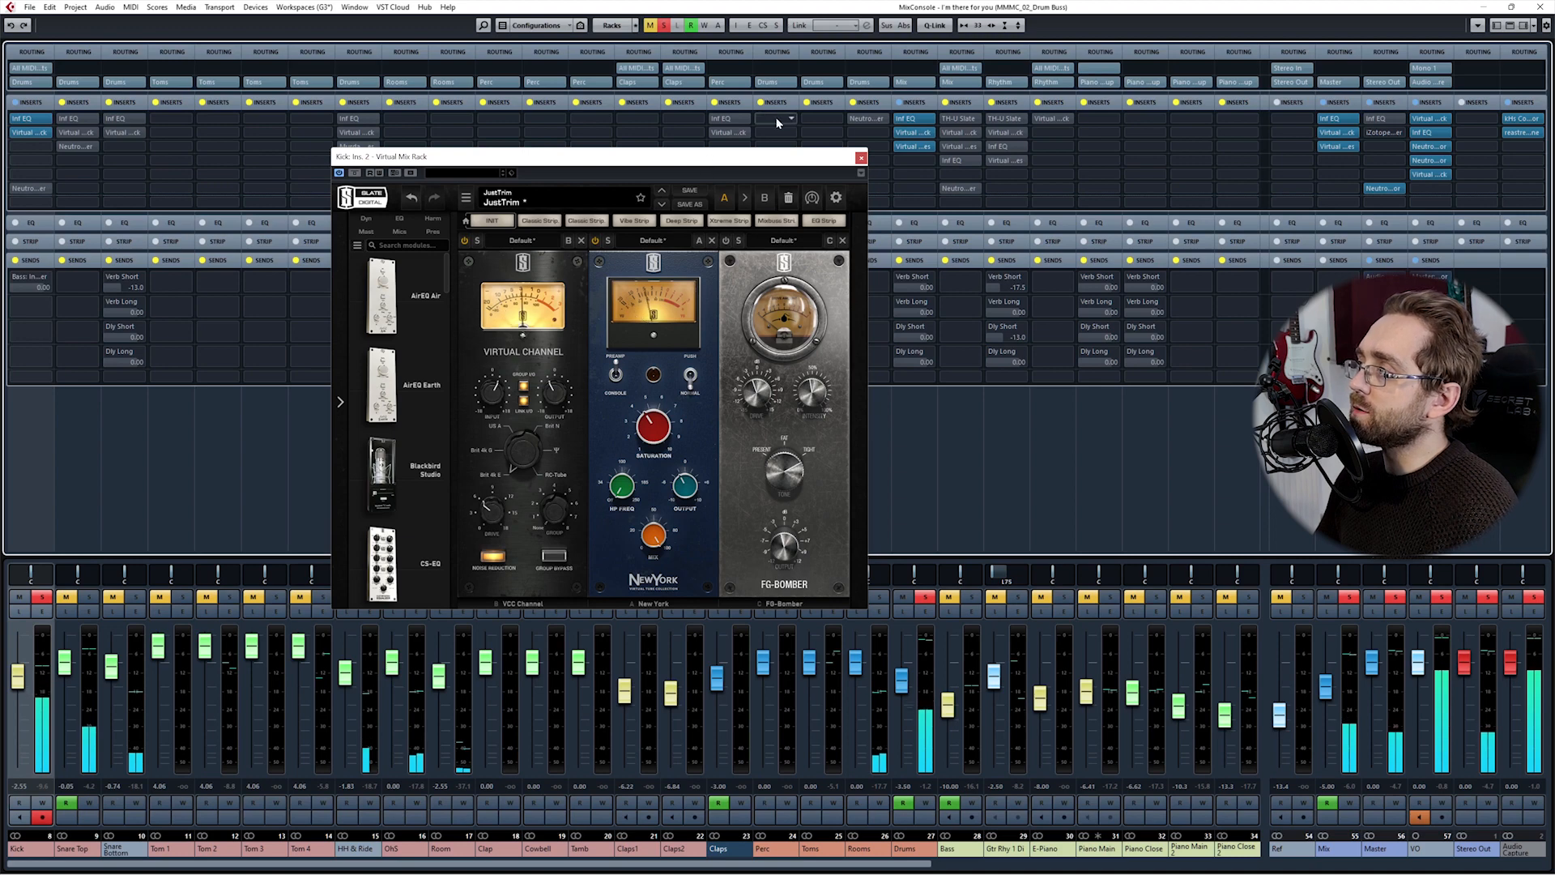
{"action": "left_click_drag", "start_coordinate": [728, 156], "coordinate": [580, 187]}
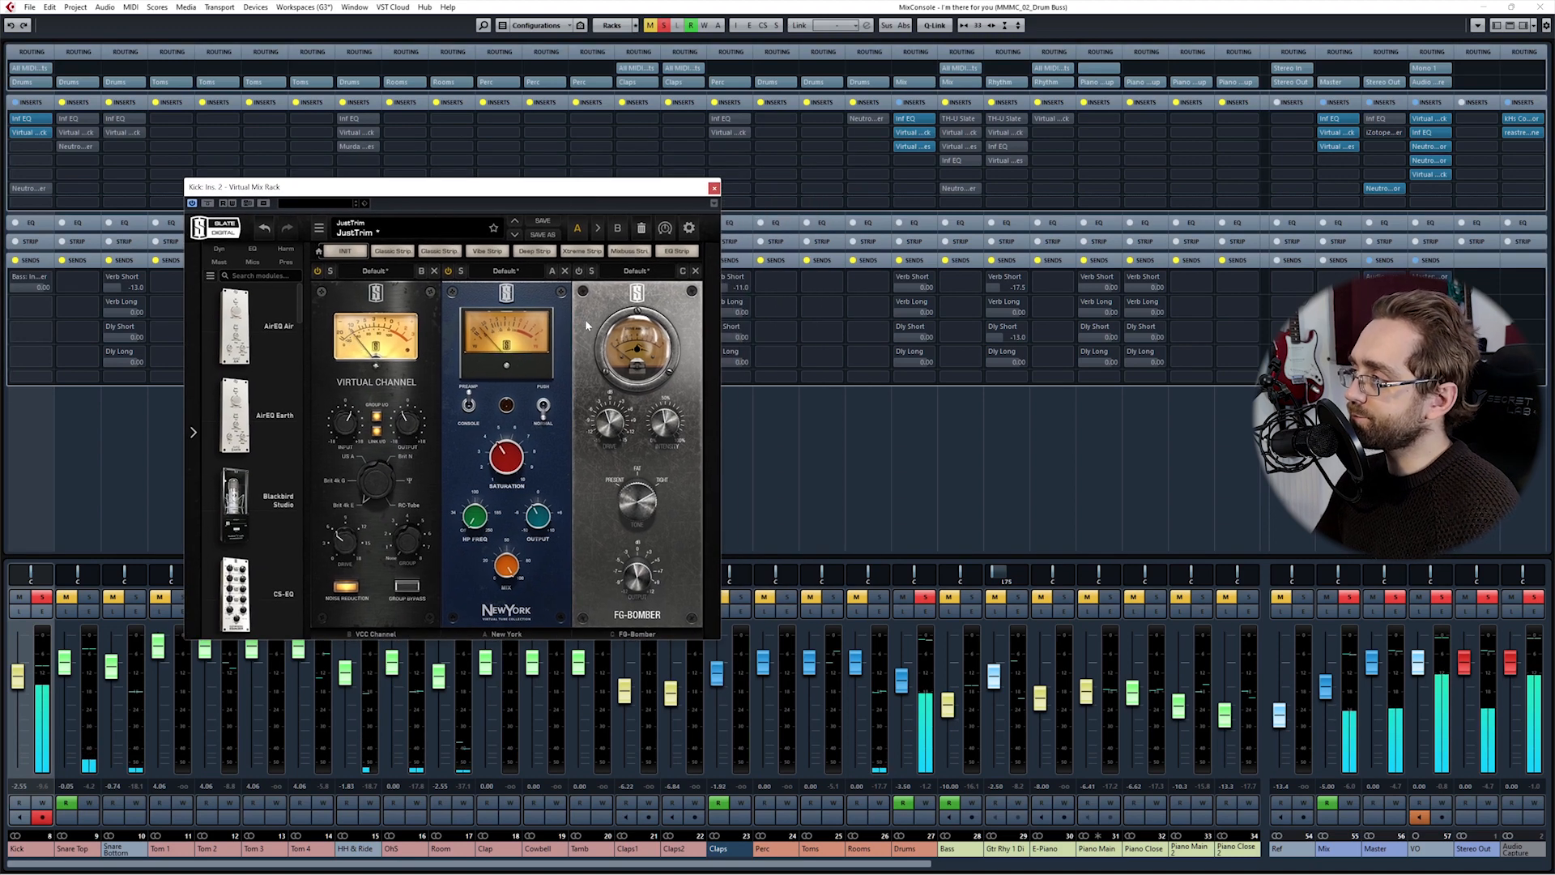
Step: Switch the FG-Bomber module on and off repeatedly to compare its effect on the Kick, leaving it active
{"action": "left_click", "coordinate": [580, 274]}
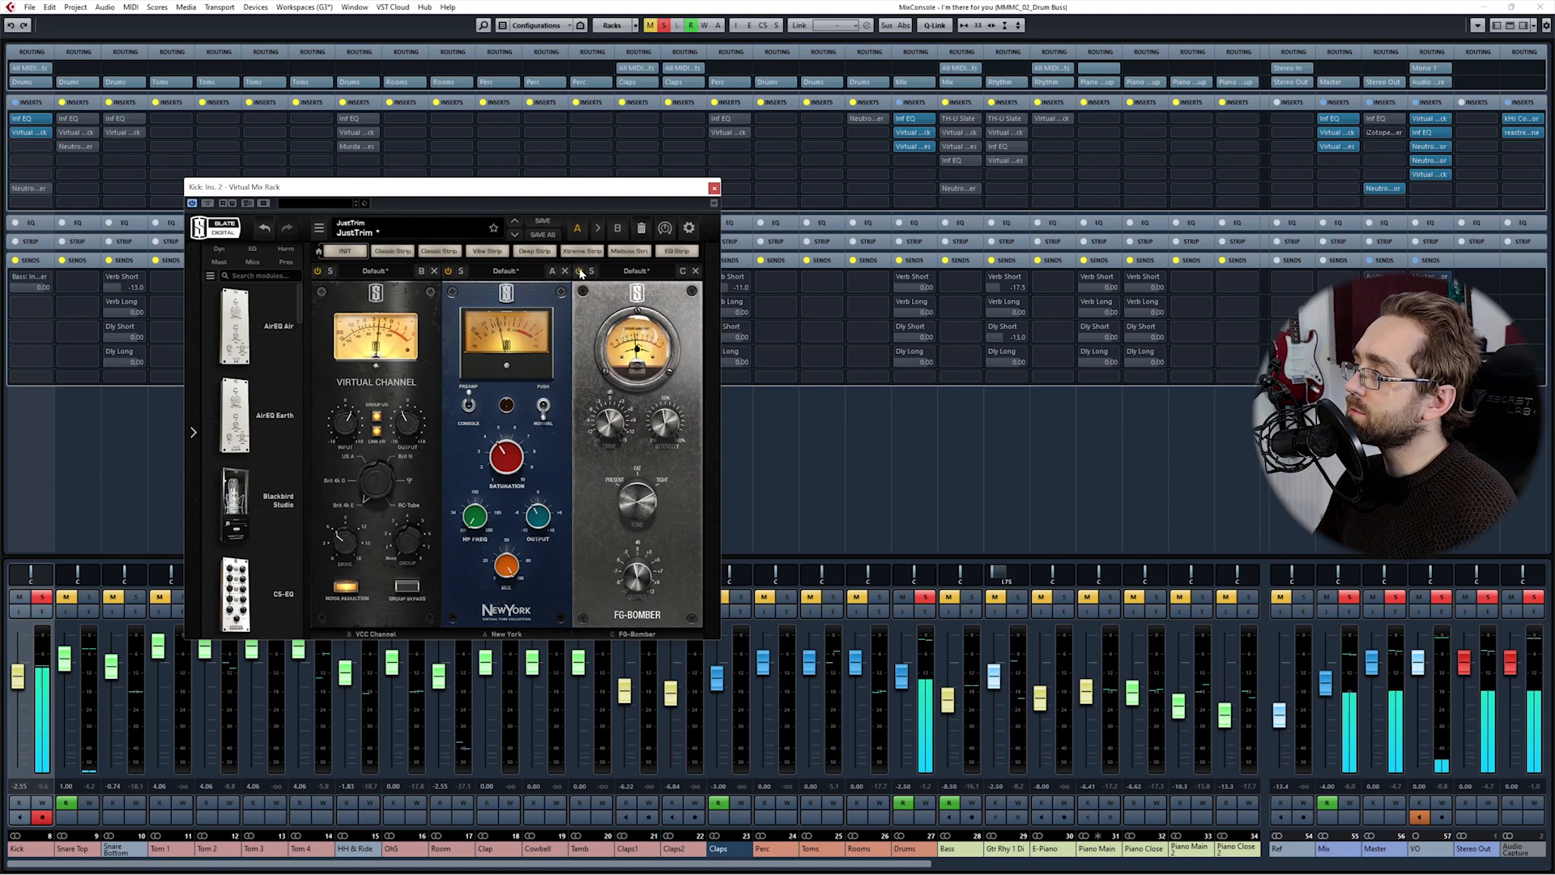
{"action": "left_click", "coordinate": [579, 271]}
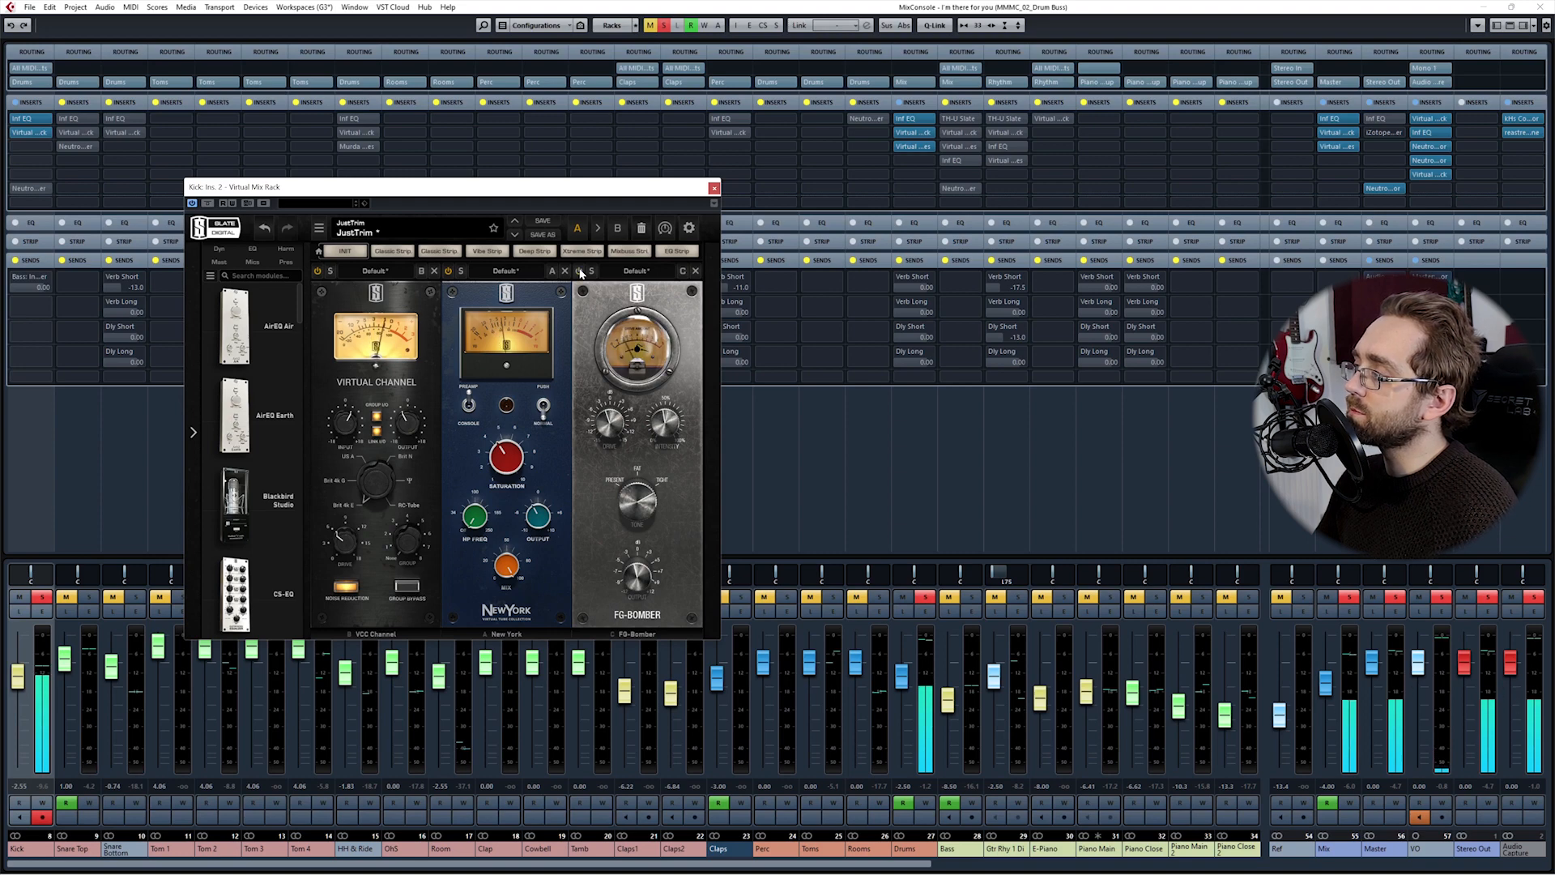
{"action": "left_click", "coordinate": [580, 271]}
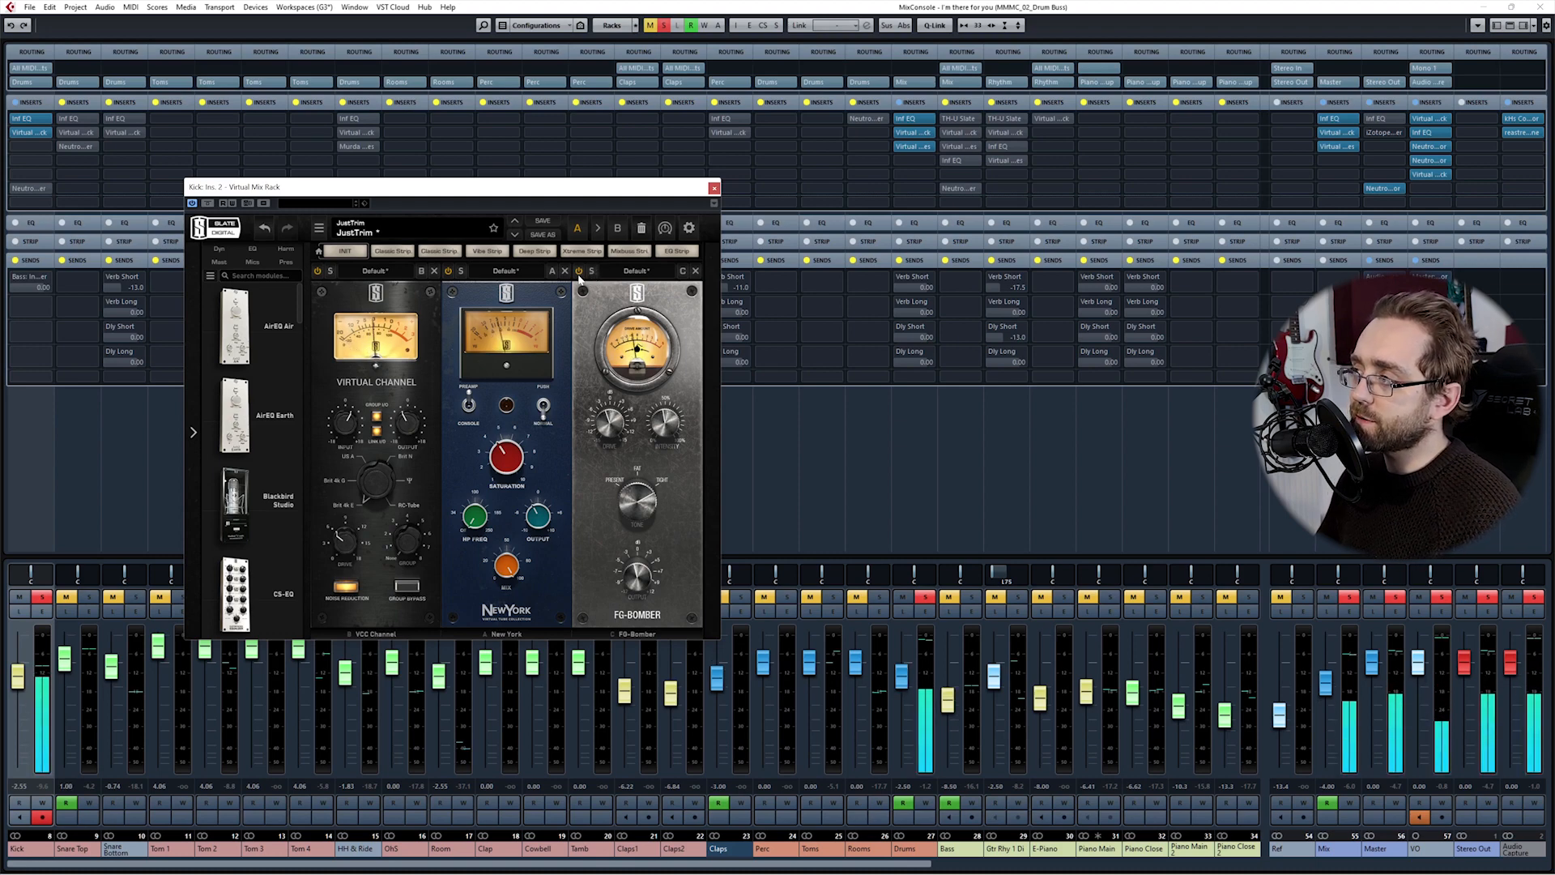
{"action": "left_click", "coordinate": [580, 274]}
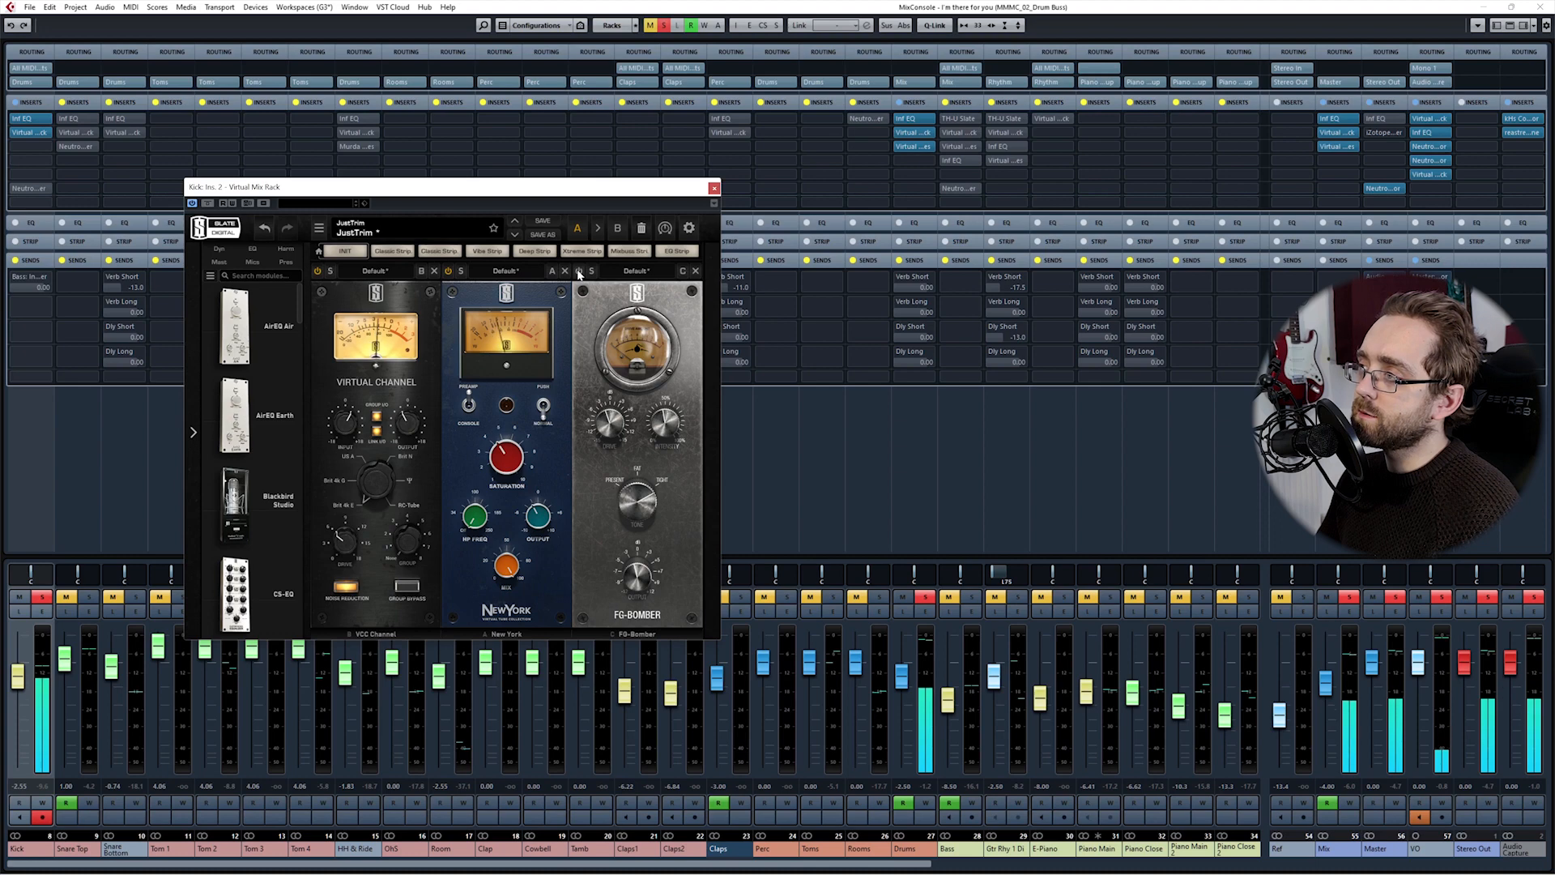
{"action": "left_click", "coordinate": [580, 274]}
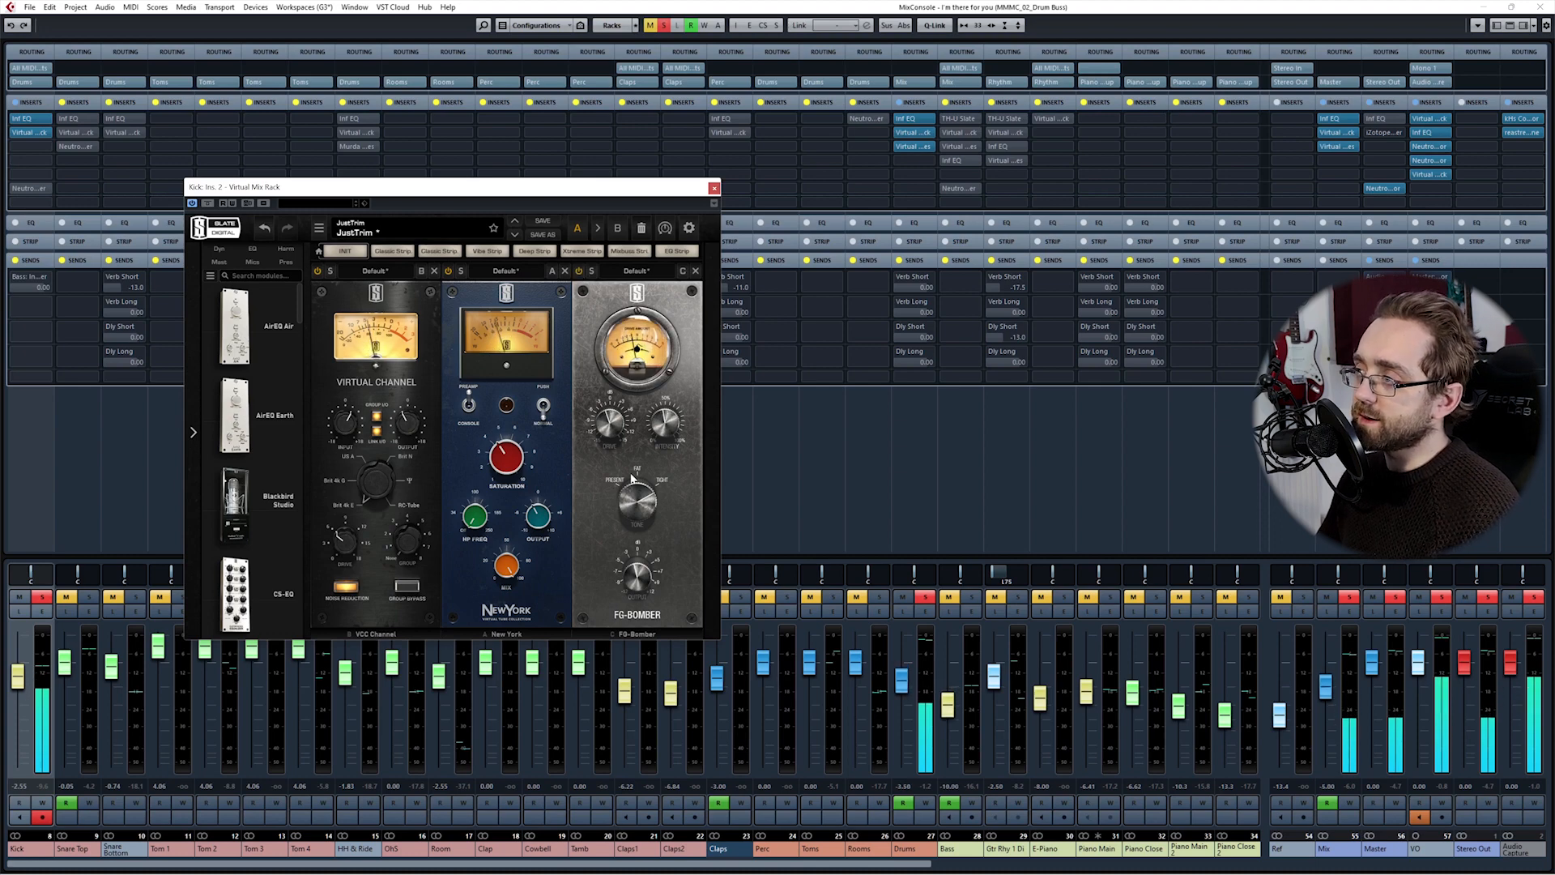
Step: Raise the FG-Bomber's upper-right percentage knob to 100% and compare the module off and on, leaving it active
{"action": "mouse_move", "coordinate": [671, 422]}
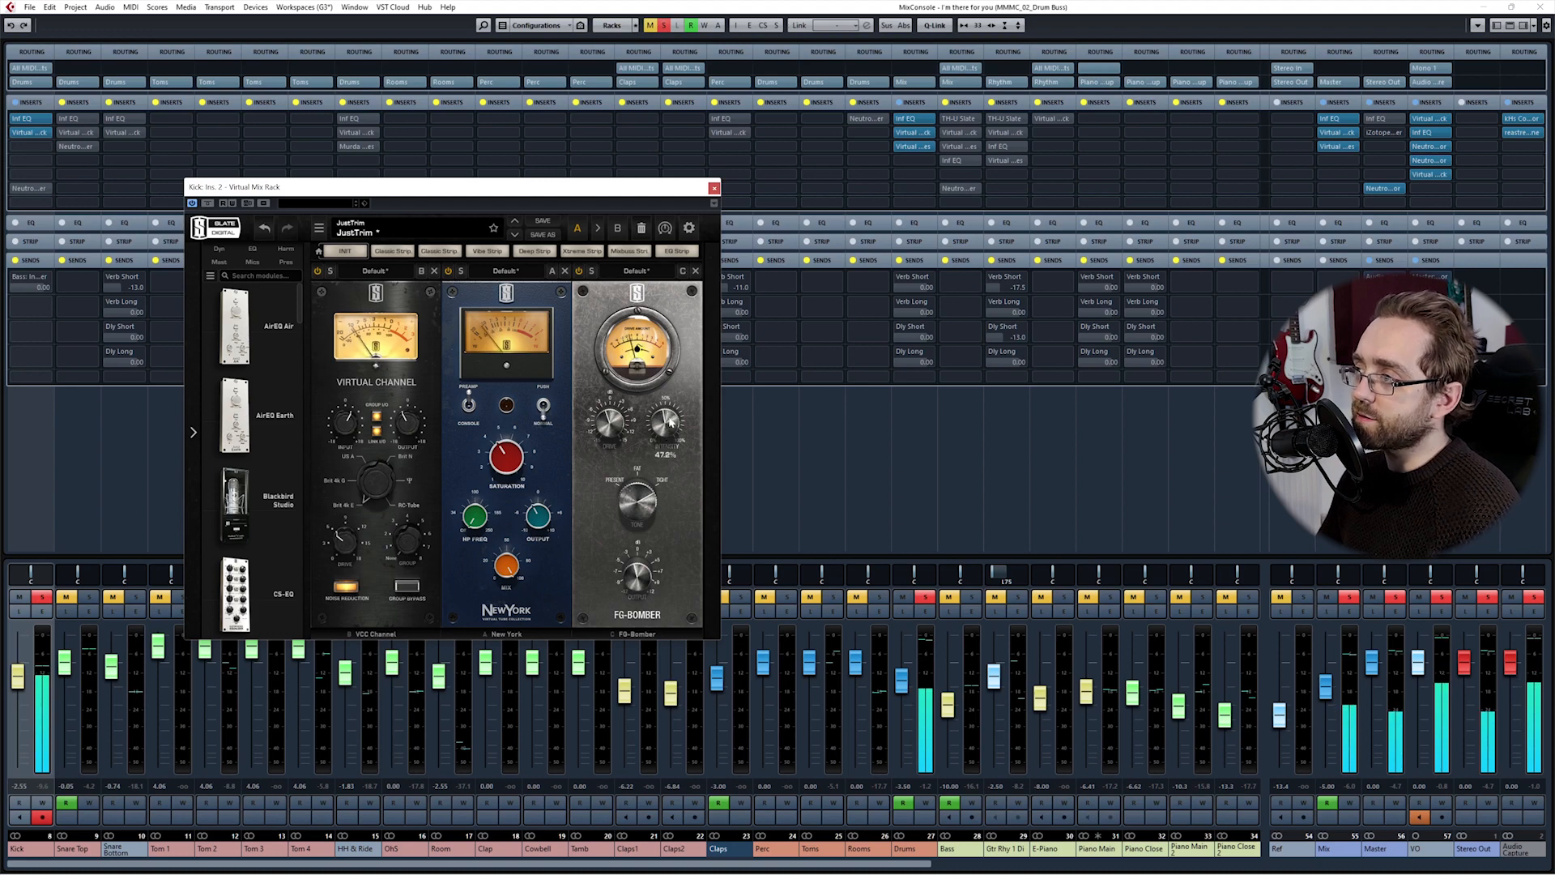
{"action": "left_click_drag", "start_coordinate": [671, 422], "coordinate": [689, 353]}
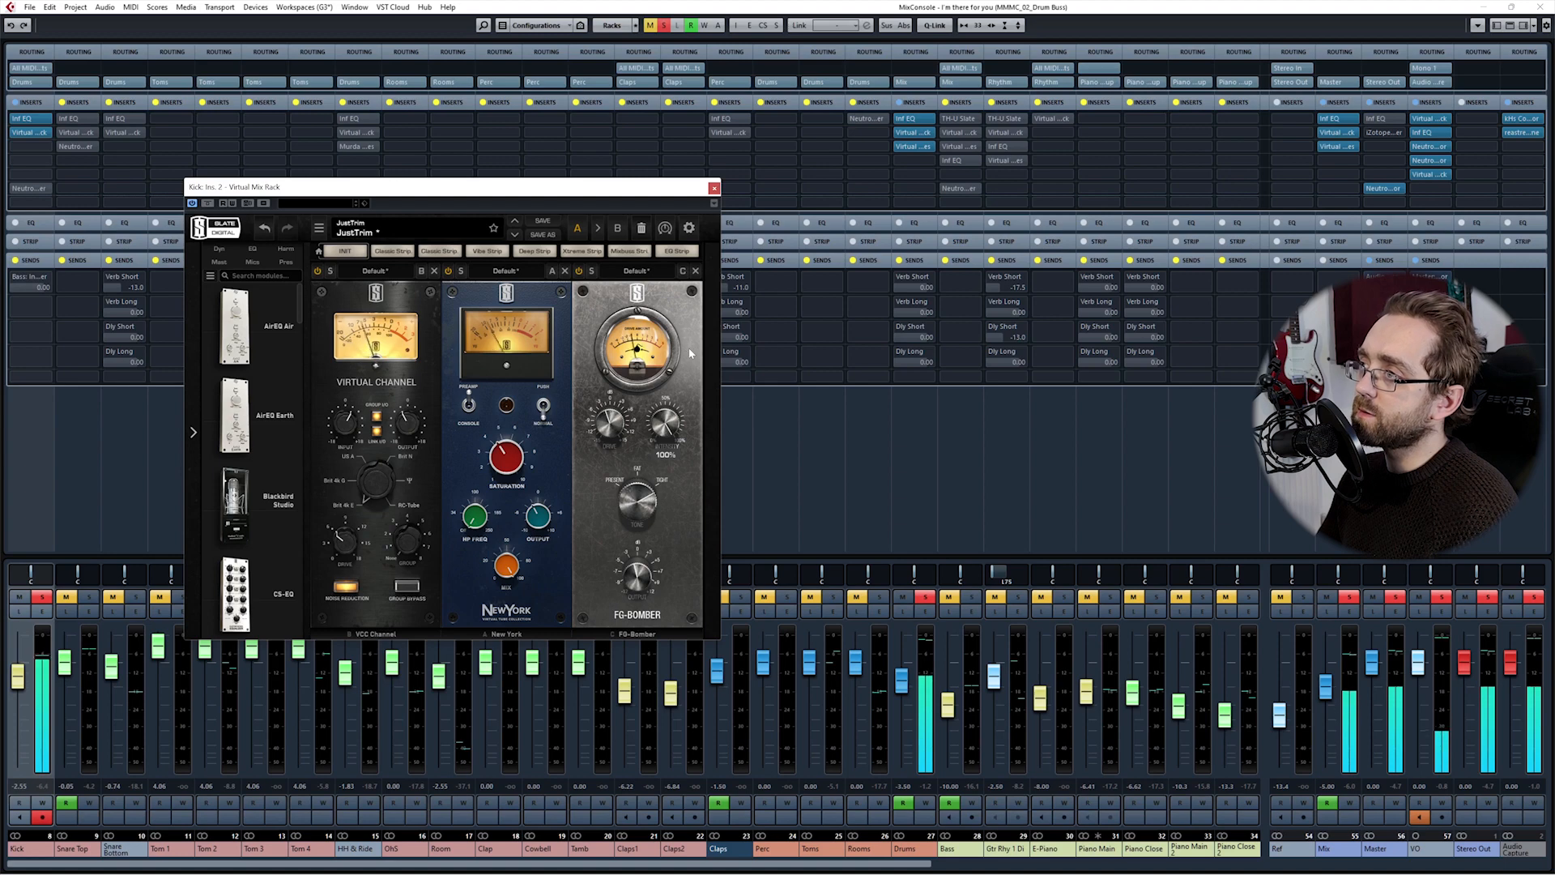
{"action": "left_click", "coordinate": [578, 273]}
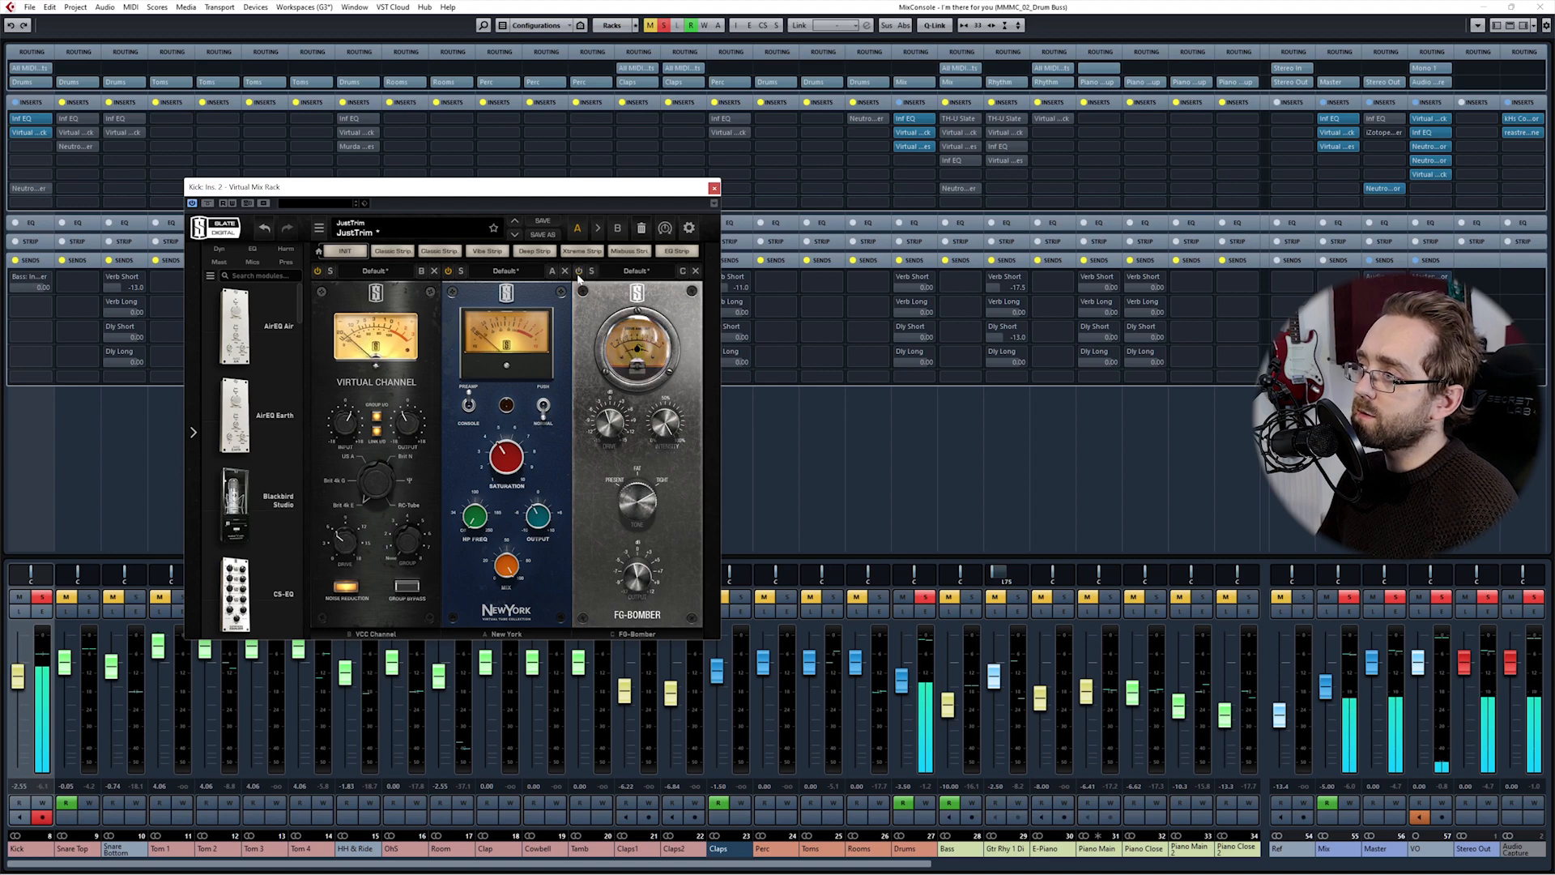
{"action": "left_click", "coordinate": [579, 272]}
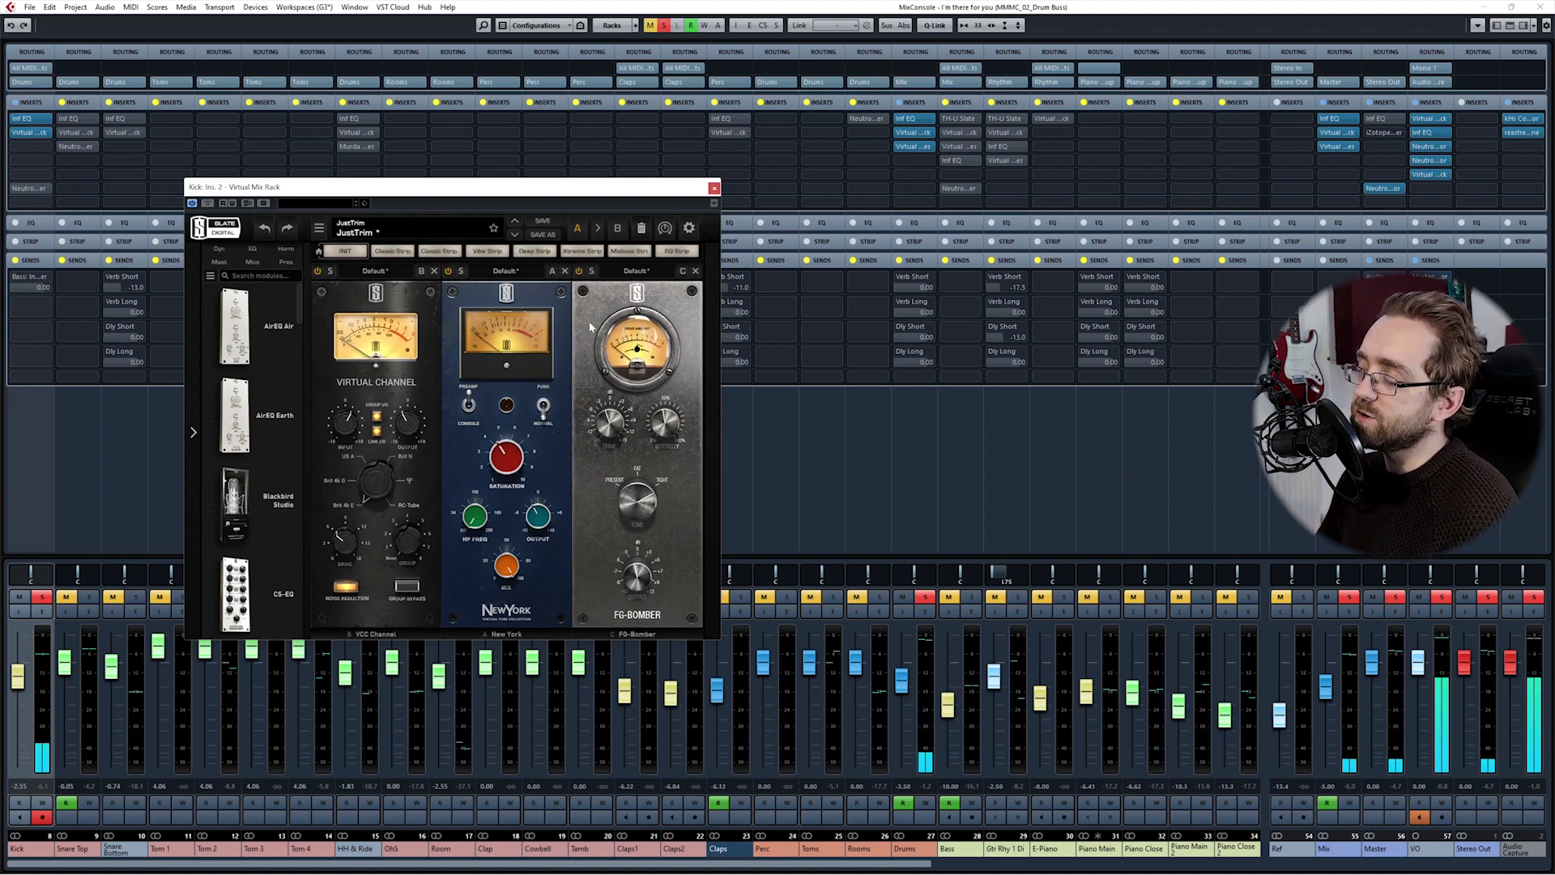
{"action": "left_click_drag", "start_coordinate": [563, 192], "coordinate": [576, 181]}
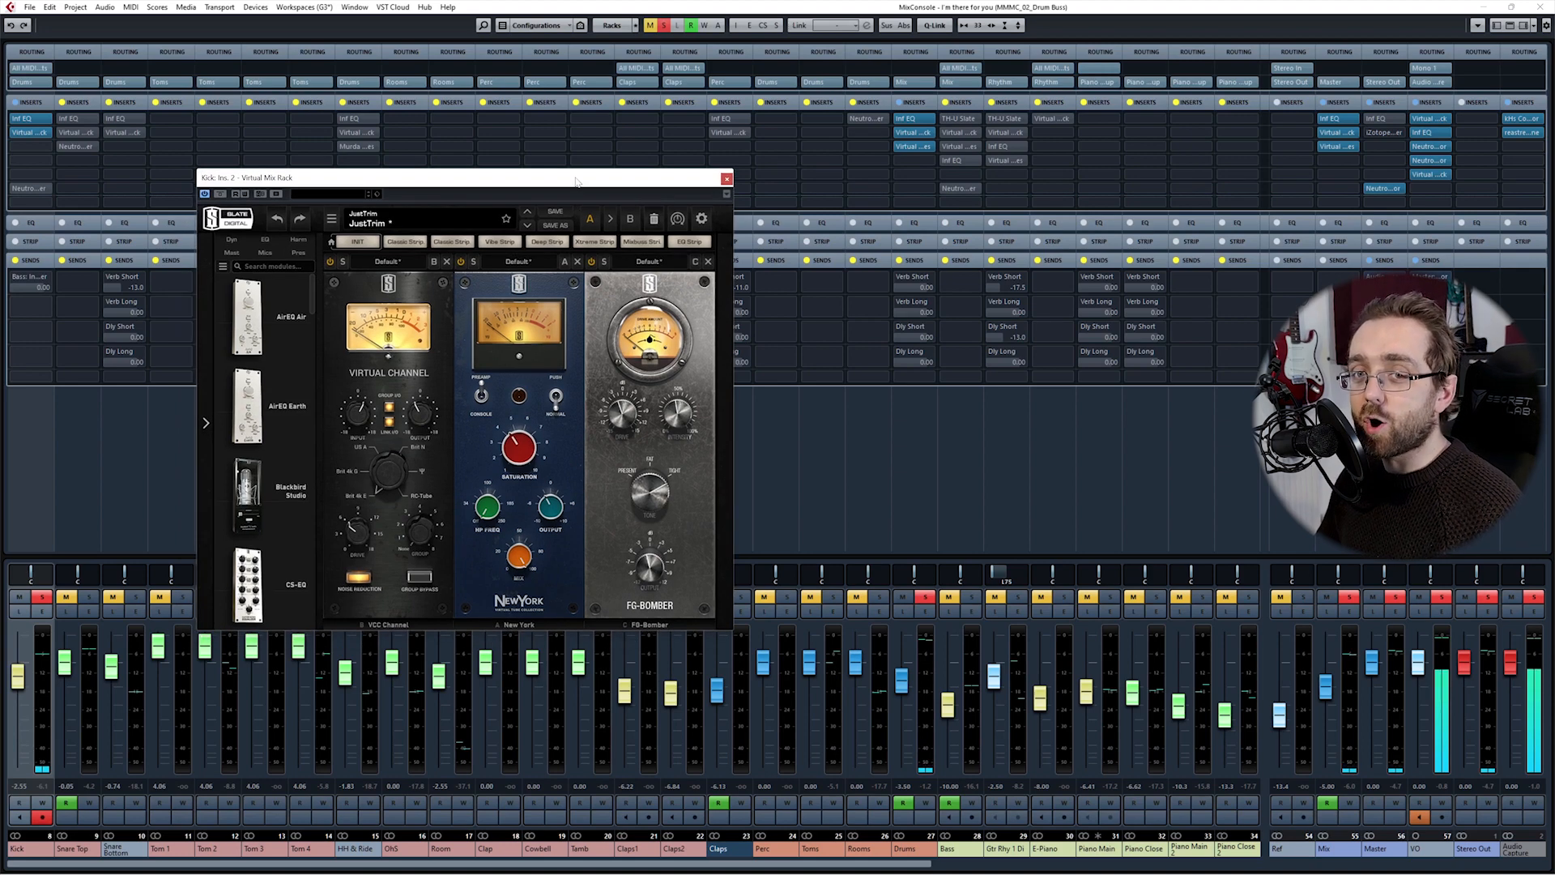